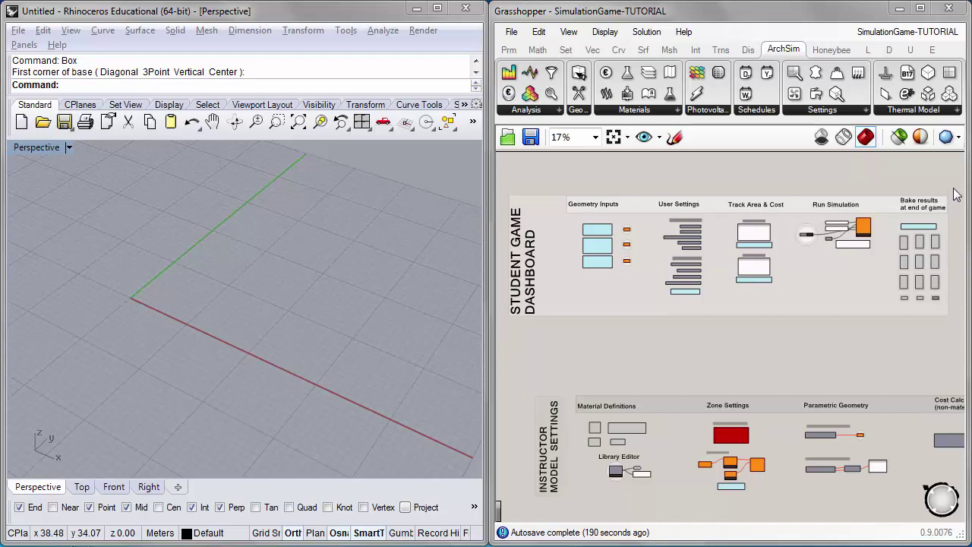
Step: Look over the Student Game Dashboard, Instructor Model Settings and Instructor Results Settings groups of the SimulationGame-TUTORIAL definition
{"action": "right_click_drag", "start_coordinate": [669, 478], "coordinate": [634, 263]}
{"action": "scroll", "coordinate": [634, 262], "scroll_direction": "down", "scroll_amount": 2}
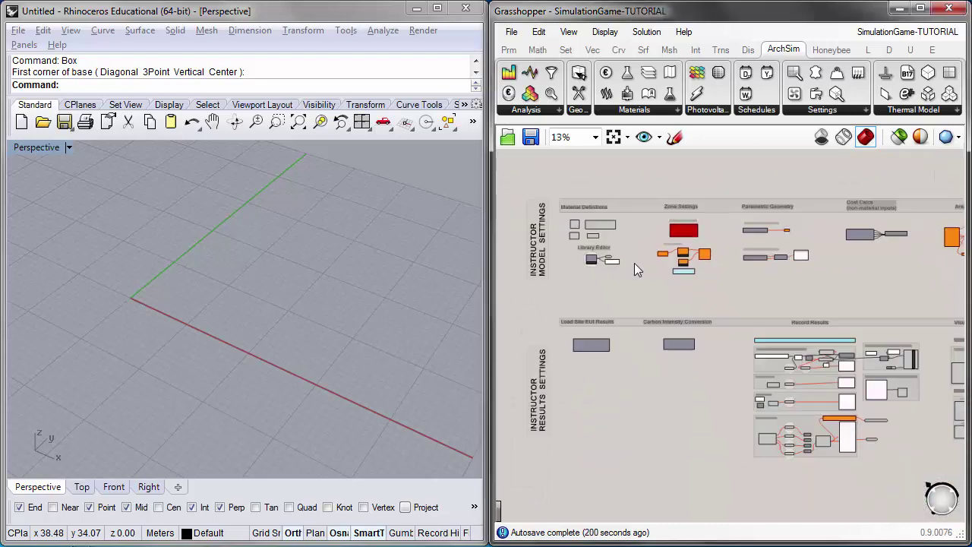
{"action": "right_click_drag", "start_coordinate": [757, 353], "coordinate": [698, 327]}
{"action": "scroll", "coordinate": [718, 324], "scroll_direction": "down", "scroll_amount": 1}
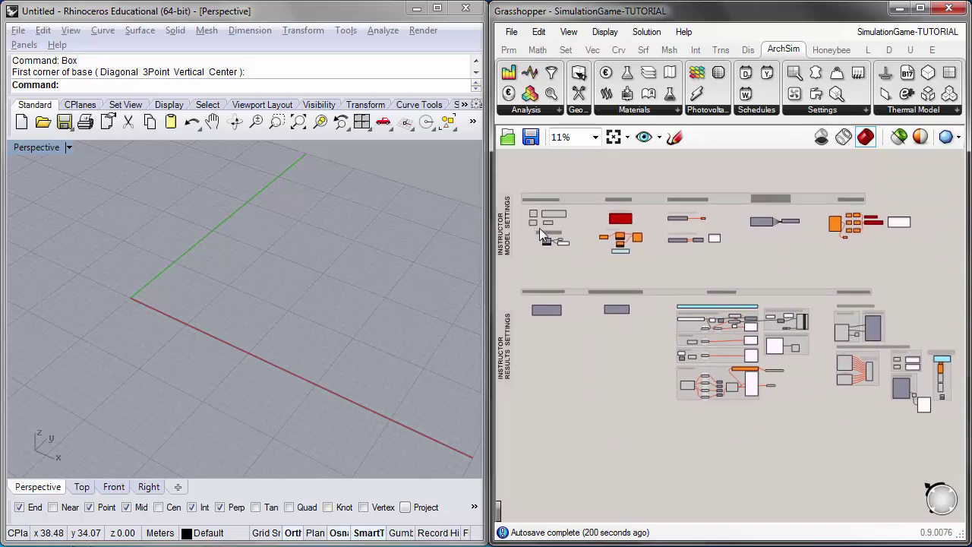
{"action": "right_click_drag", "start_coordinate": [535, 226], "coordinate": [539, 213]}
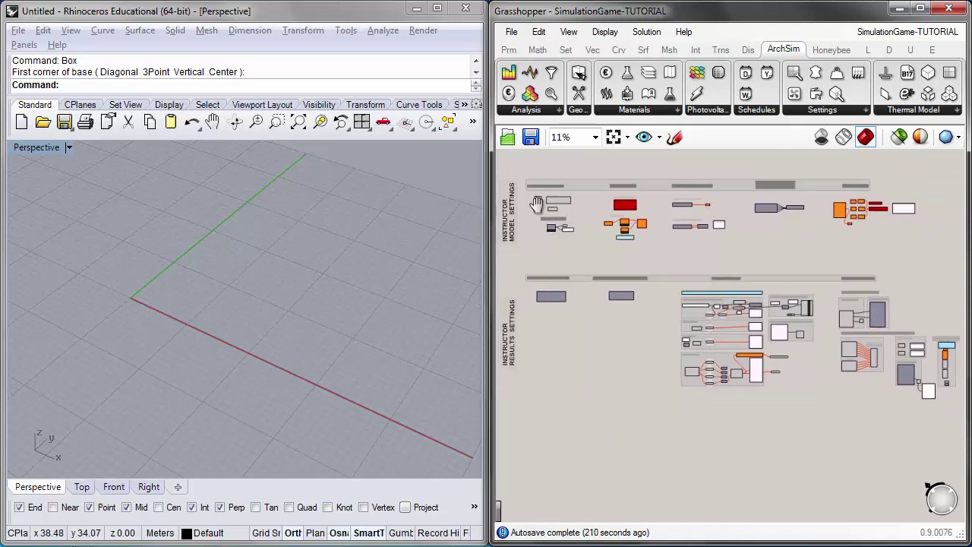
{"action": "right_click_drag", "start_coordinate": [610, 196], "coordinate": [582, 300]}
{"action": "scroll", "coordinate": [596, 351], "scroll_direction": "up", "scroll_amount": 1}
{"action": "scroll", "coordinate": [528, 233], "scroll_direction": "up", "scroll_amount": 2}
{"action": "scroll", "coordinate": [529, 234], "scroll_direction": "down", "scroll_amount": 1}
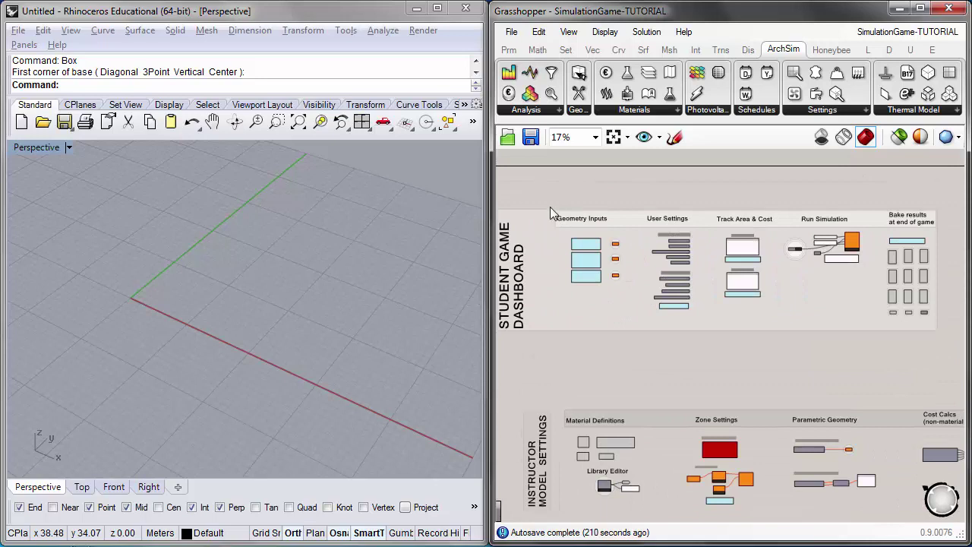
{"action": "right_click_drag", "start_coordinate": [511, 184], "coordinate": [519, 177]}
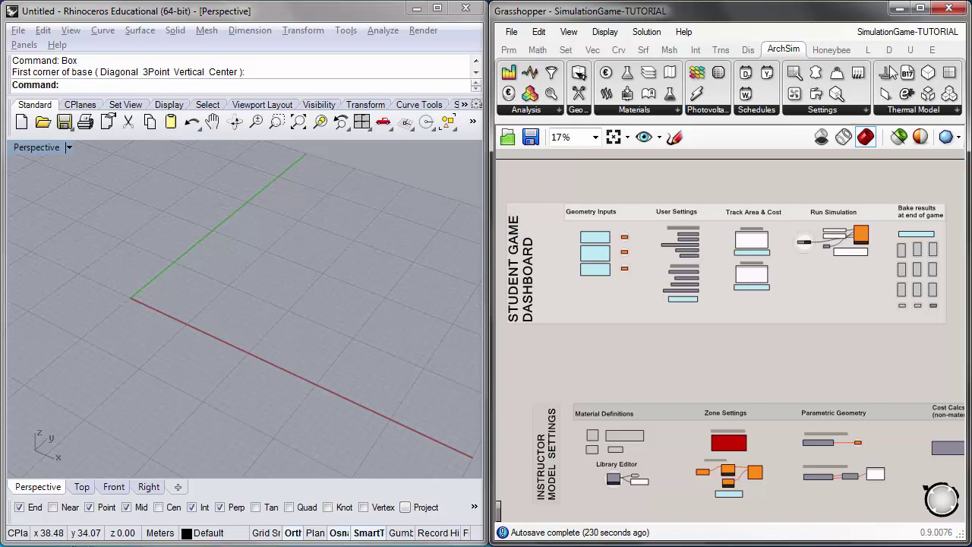
{"action": "scroll", "coordinate": [614, 333], "scroll_direction": "down", "scroll_amount": 3}
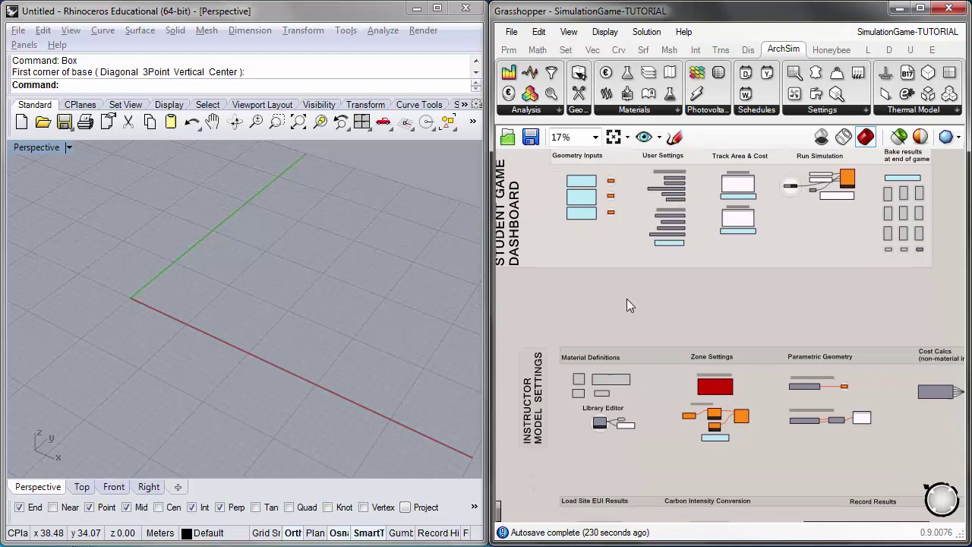
{"action": "right_click_drag", "start_coordinate": [659, 338], "coordinate": [636, 282]}
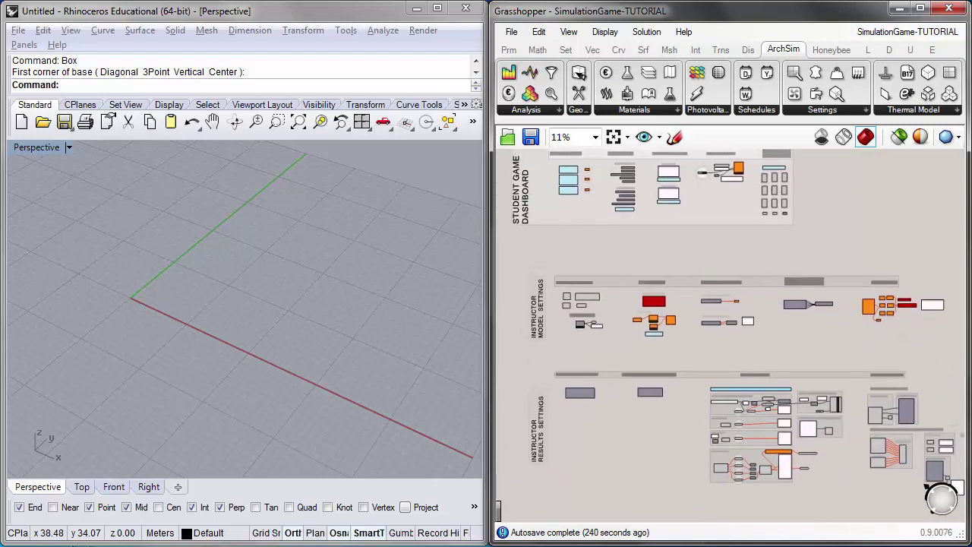
{"action": "right_click_drag", "start_coordinate": [612, 228], "coordinate": [618, 306]}
{"action": "scroll", "coordinate": [673, 301], "scroll_direction": "up", "scroll_amount": 3}
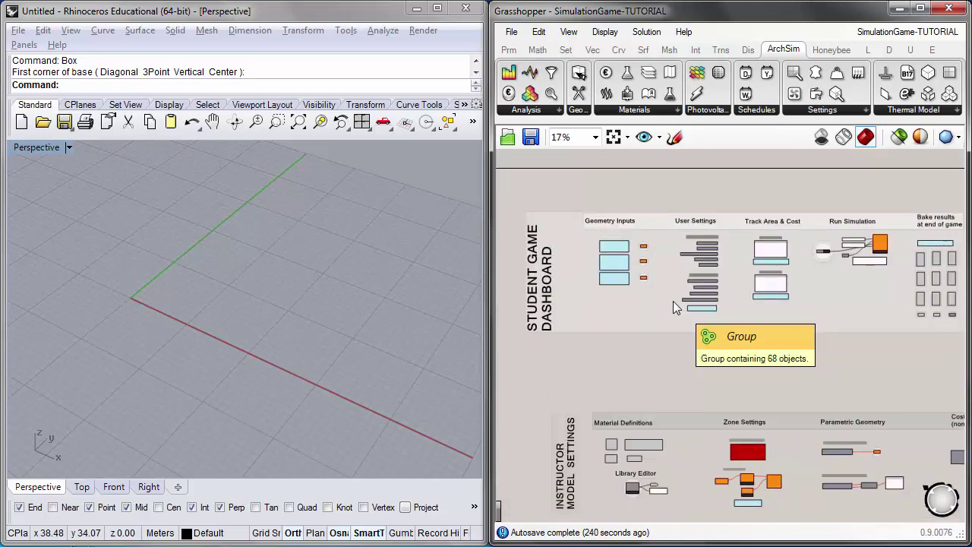
{"action": "right_click_drag", "start_coordinate": [678, 364], "coordinate": [664, 340]}
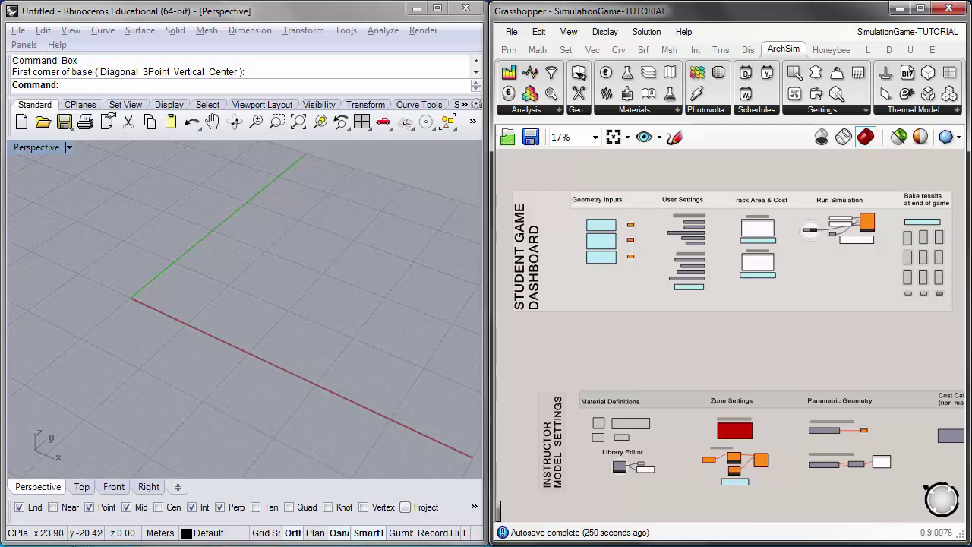
Step: Switch to the web browser and review the license agreement and plugin downloads on Archsim's Downloads page
{"action": "key", "text": "alt+Tab"}
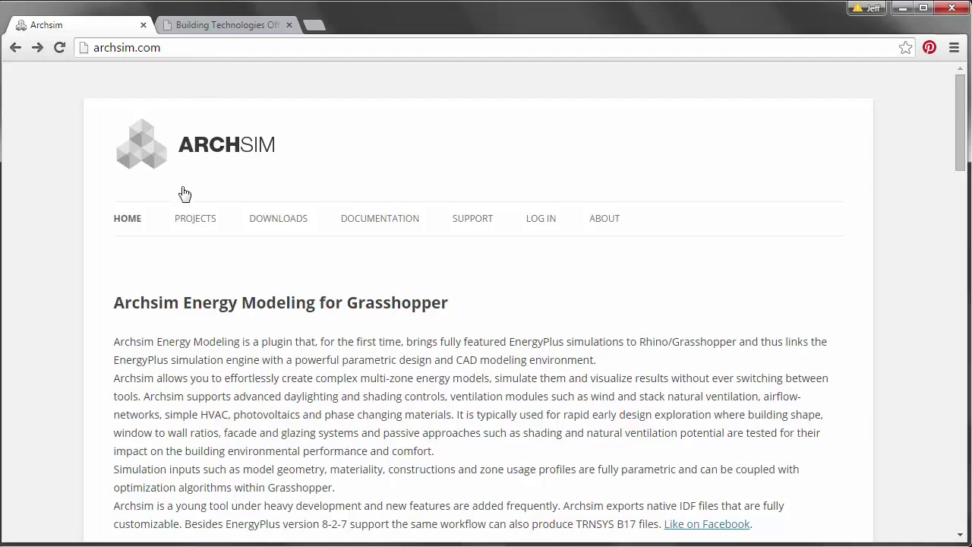
{"action": "left_click", "coordinate": [280, 228]}
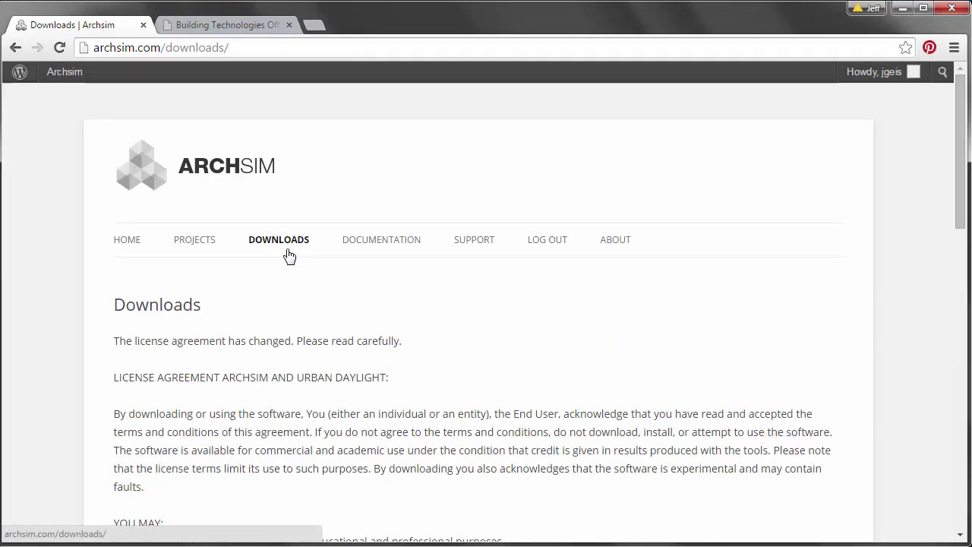
{"action": "scroll", "coordinate": [287, 256], "scroll_direction": "down", "scroll_amount": 2}
{"action": "scroll", "coordinate": [290, 261], "scroll_direction": "down", "scroll_amount": 10}
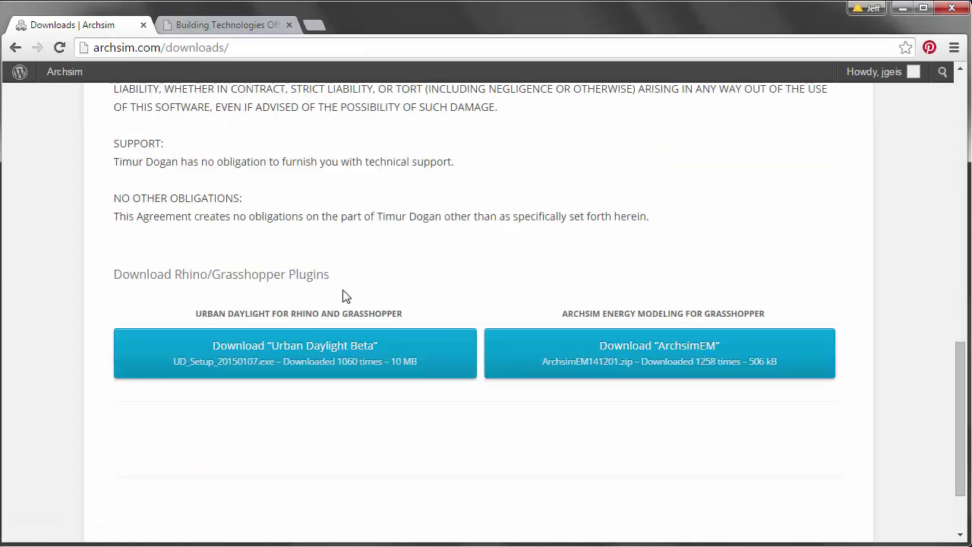
{"action": "scroll", "coordinate": [351, 282], "scroll_direction": "up", "scroll_amount": 12}
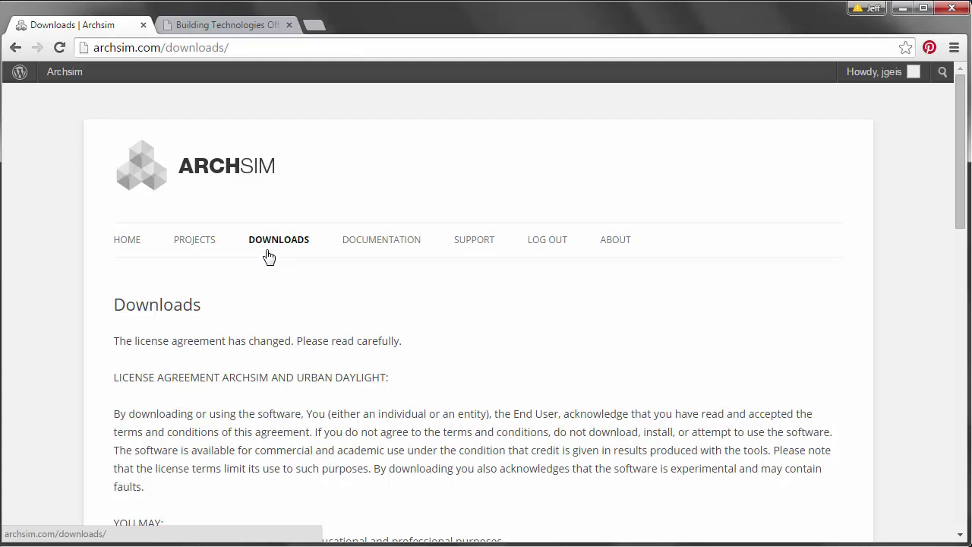
{"action": "scroll", "coordinate": [217, 300], "scroll_direction": "down", "scroll_amount": 2}
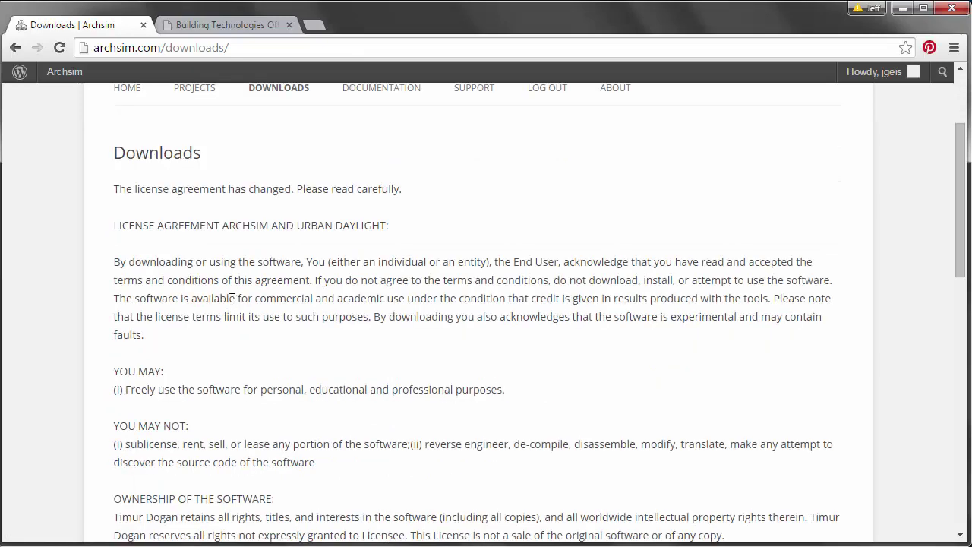
{"action": "scroll", "coordinate": [423, 245], "scroll_direction": "down", "scroll_amount": 9}
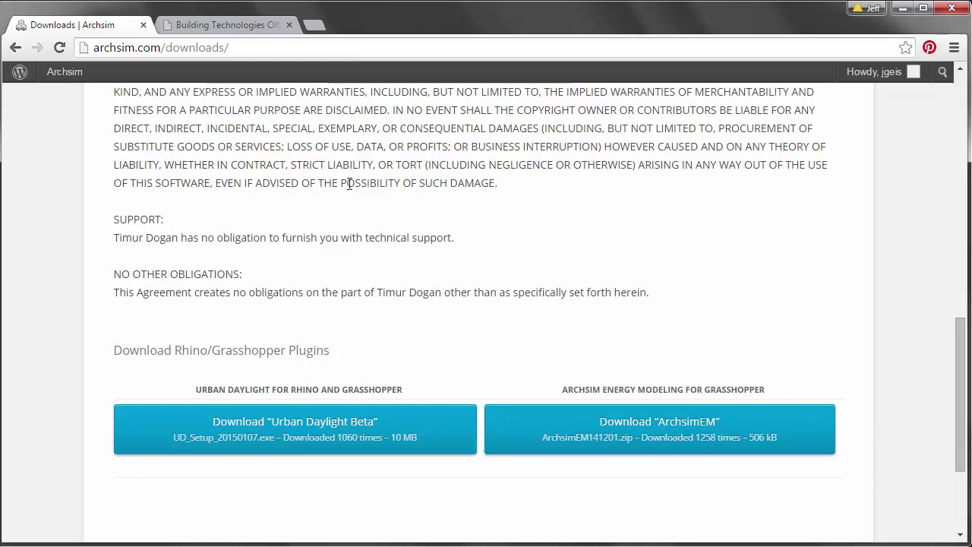
{"action": "scroll", "coordinate": [385, 245], "scroll_direction": "up", "scroll_amount": 3}
{"action": "scroll", "coordinate": [386, 244], "scroll_direction": "up", "scroll_amount": 6}
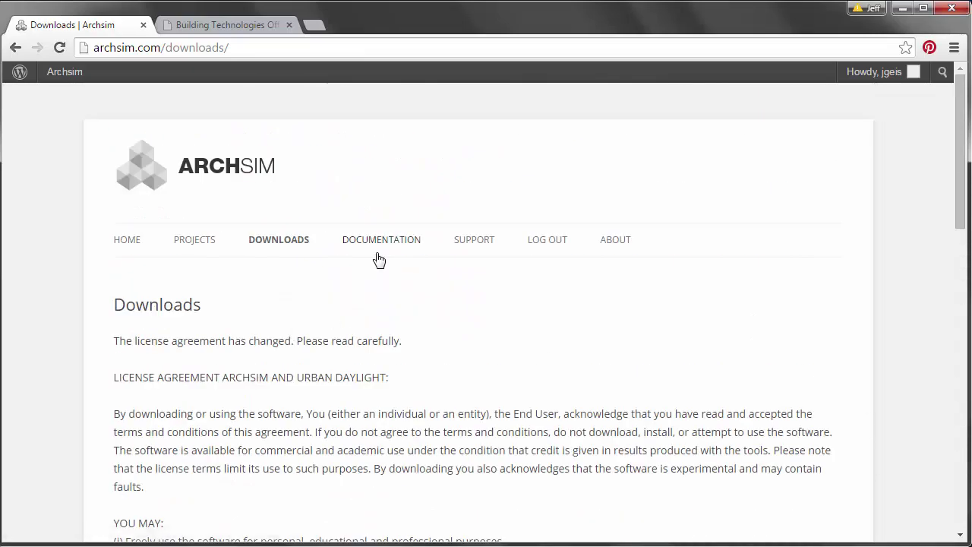
Step: Open the Installing Archsim Energy Modeling page from the Archsim documentation and read its requirements and installation steps
{"action": "left_click", "coordinate": [378, 251]}
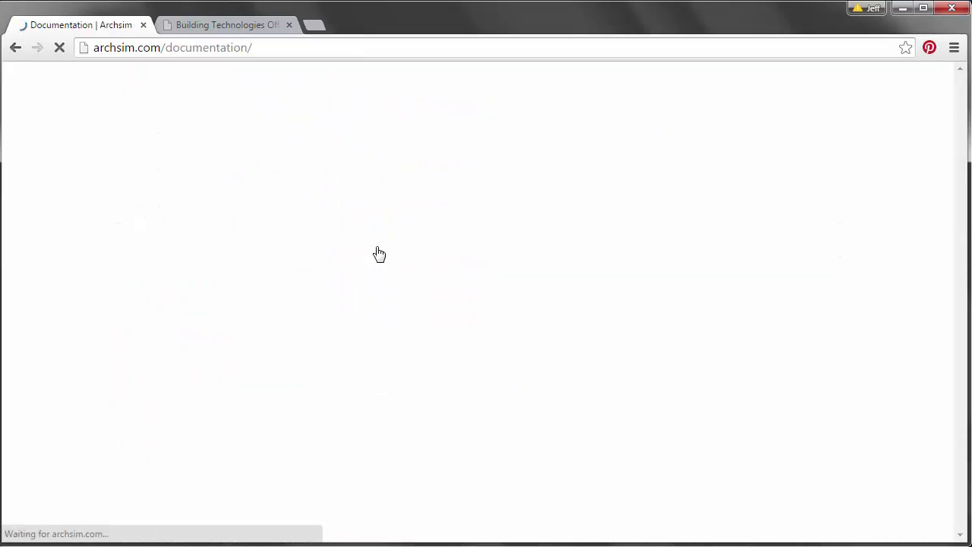
{"action": "left_click", "coordinate": [159, 398]}
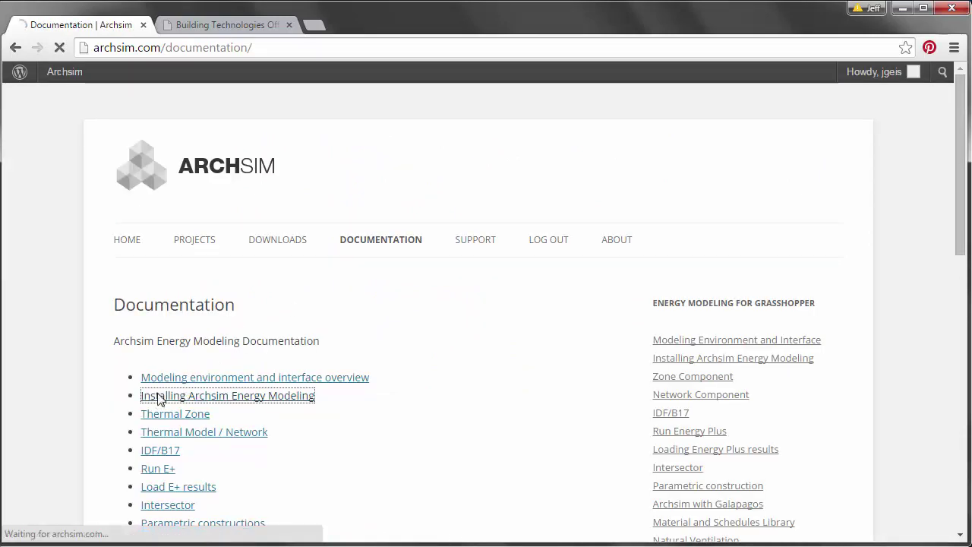
{"action": "scroll", "coordinate": [540, 372], "scroll_direction": "down", "scroll_amount": 2}
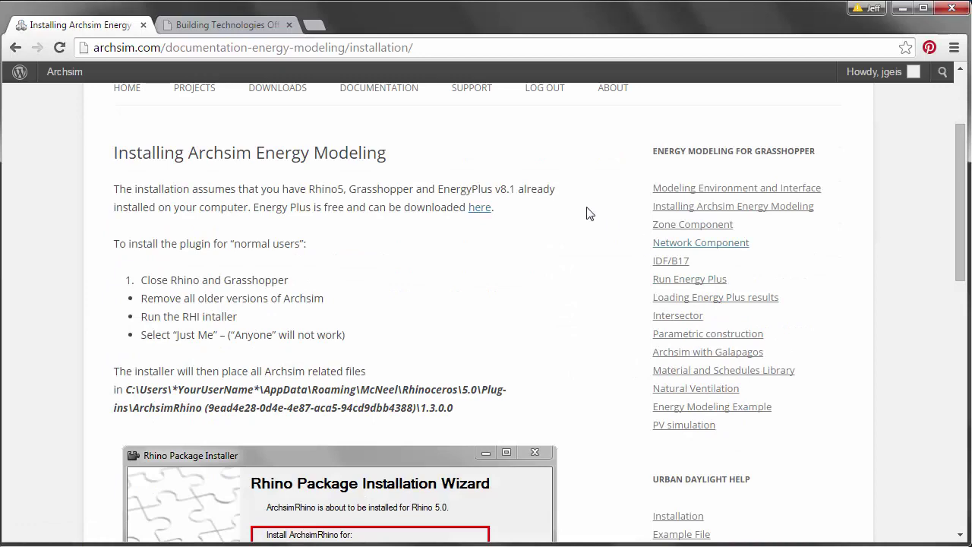
{"action": "scroll", "coordinate": [303, 201], "scroll_direction": "up", "scroll_amount": 1}
{"action": "scroll", "coordinate": [179, 230], "scroll_direction": "down", "scroll_amount": 1}
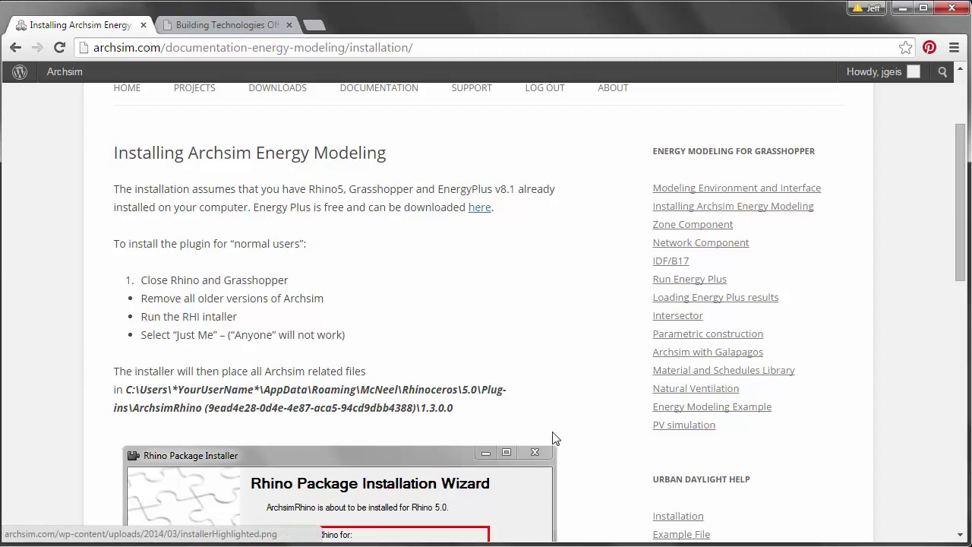
{"action": "scroll", "coordinate": [562, 425], "scroll_direction": "up", "scroll_amount": 2}
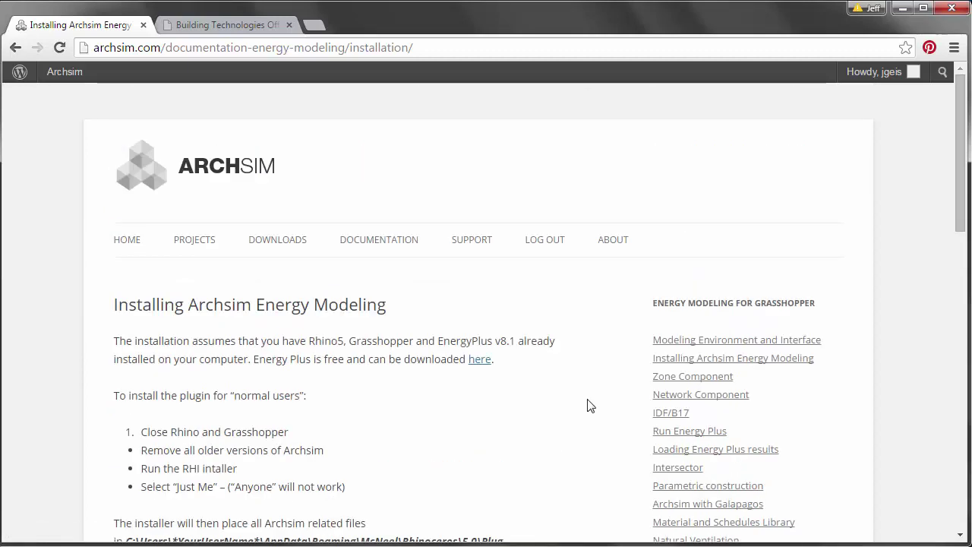
Step: Go to the already open EnergyPlus website and check which EnergyPlus version is offered
{"action": "left_click", "coordinate": [210, 28]}
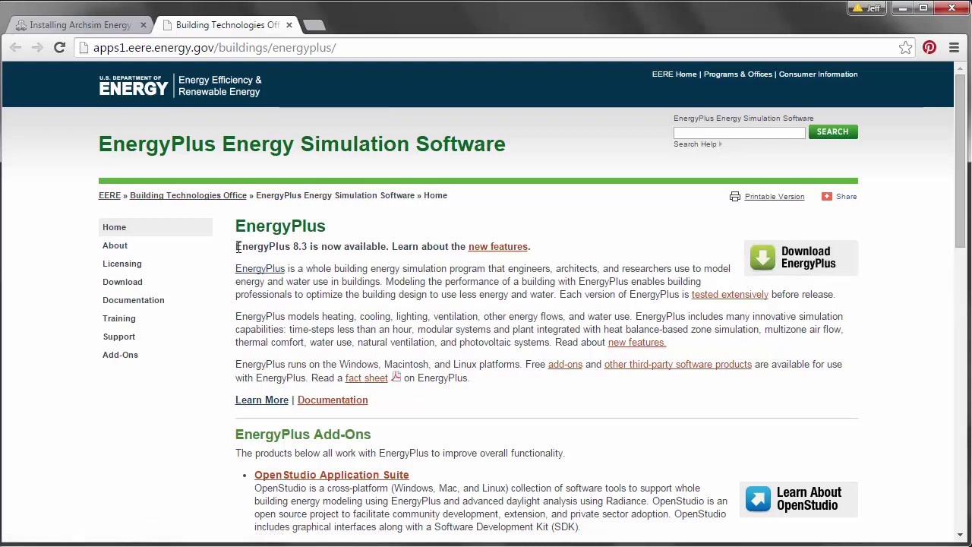
{"action": "left_click_drag", "start_coordinate": [237, 246], "coordinate": [312, 247]}
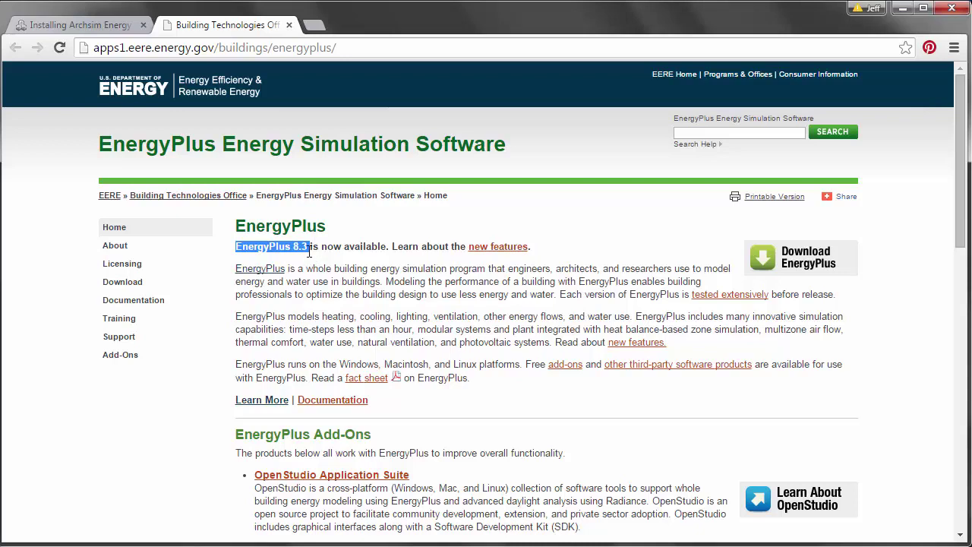
{"action": "left_click", "coordinate": [309, 250]}
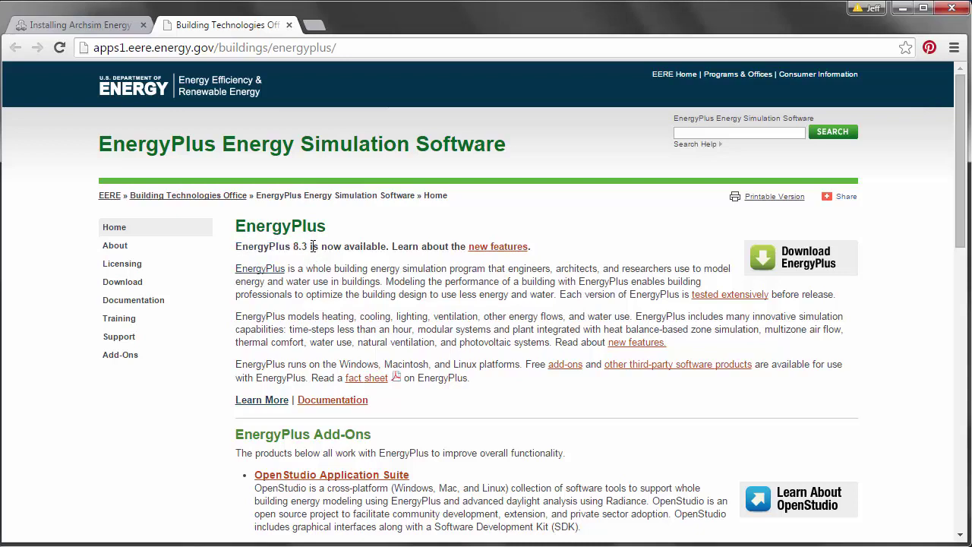
{"action": "left_click_drag", "start_coordinate": [311, 247], "coordinate": [237, 245]}
{"action": "left_click", "coordinate": [237, 246]}
Step: Return to Rhino and Grasshopper and examine the Geometry Inputs, User Settings and Track Area & Cost sections of the student dashboard
{"action": "left_click", "coordinate": [904, 9]}
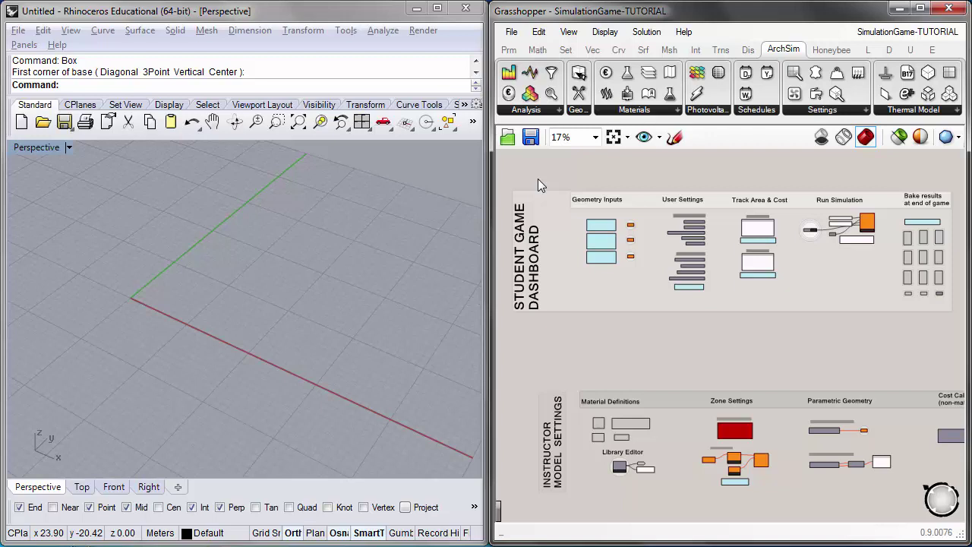
{"action": "scroll", "coordinate": [538, 178], "scroll_direction": "up", "scroll_amount": 2}
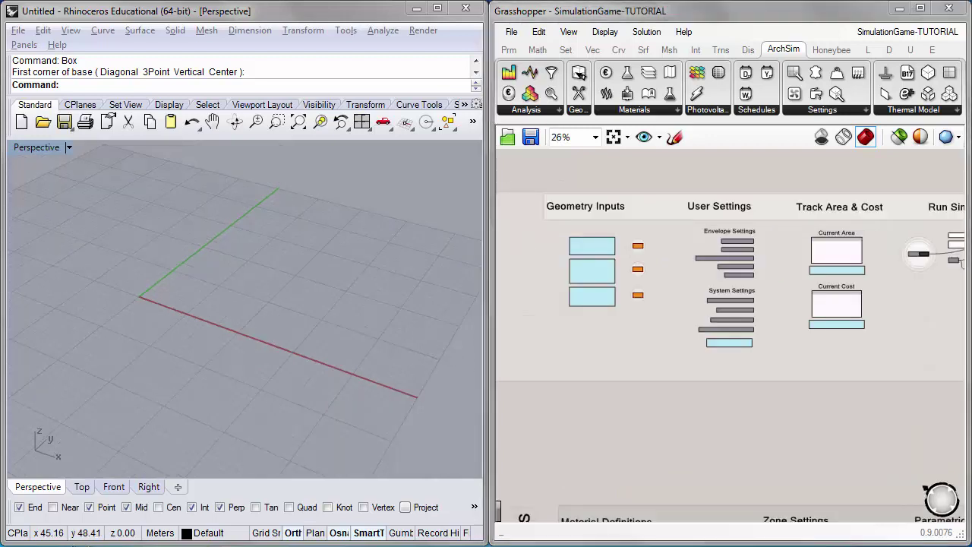
{"action": "scroll", "coordinate": [388, 285], "scroll_direction": "down", "scroll_amount": 1}
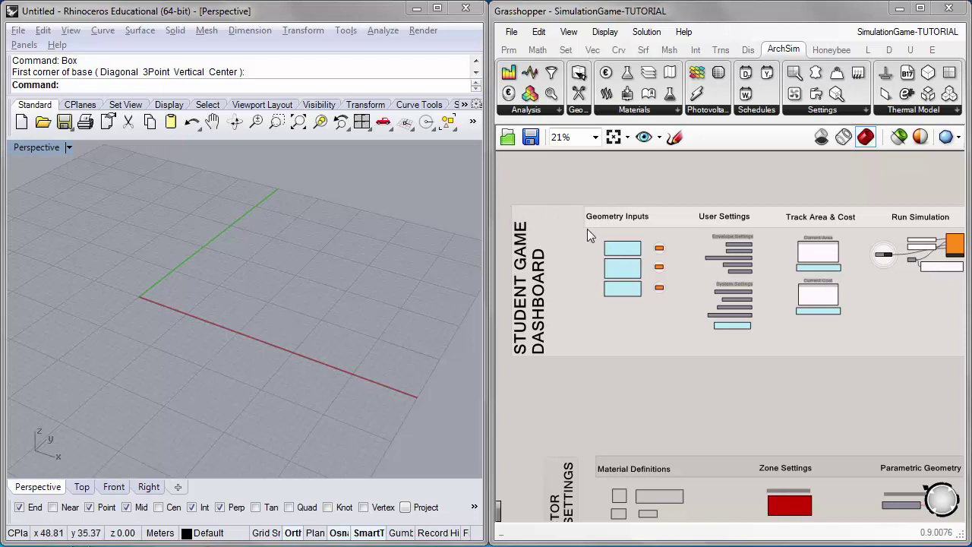
{"action": "right_click_drag", "start_coordinate": [717, 214], "coordinate": [703, 199]}
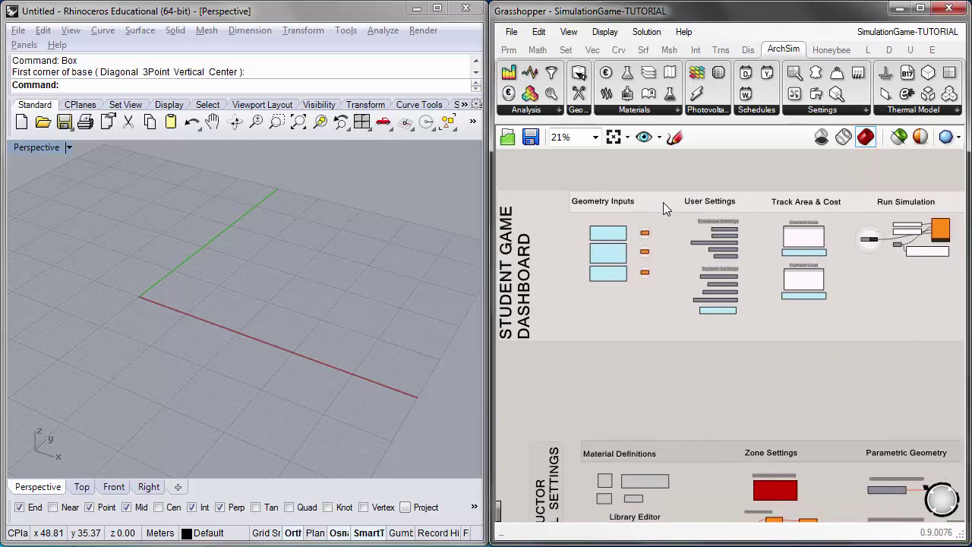
{"action": "right_click_drag", "start_coordinate": [600, 205], "coordinate": [627, 205]}
Step: Draw a box in Rhino from the origin 0,0 with length 40 m, width 15 m and height 4 m
{"action": "right_click_drag", "start_coordinate": [196, 330], "coordinate": [170, 276]}
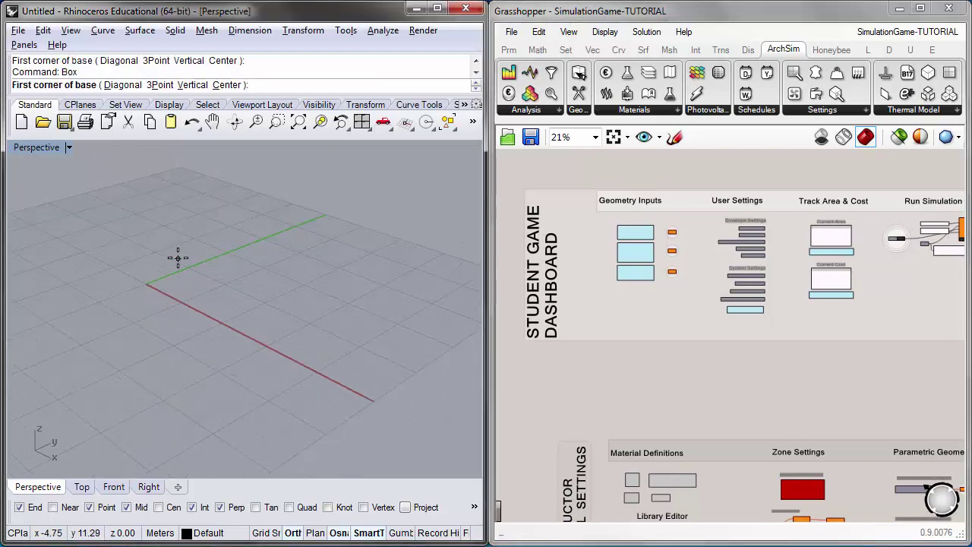
{"action": "type", "text": "0,0"}
{"action": "key", "text": "Return"}
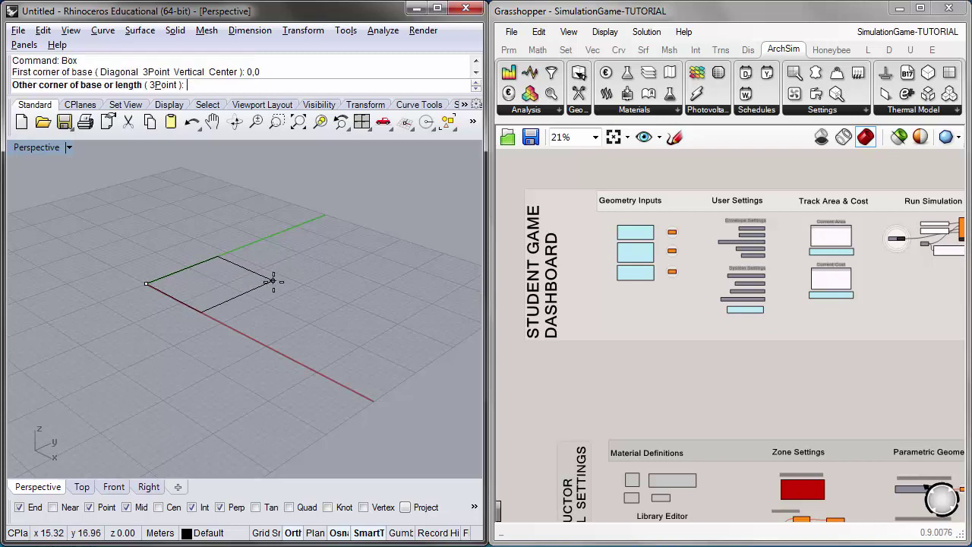
{"action": "type", "text": "40"}
{"action": "key", "text": "Return"}
{"action": "type", "text": "15"}
{"action": "key", "text": "Return"}
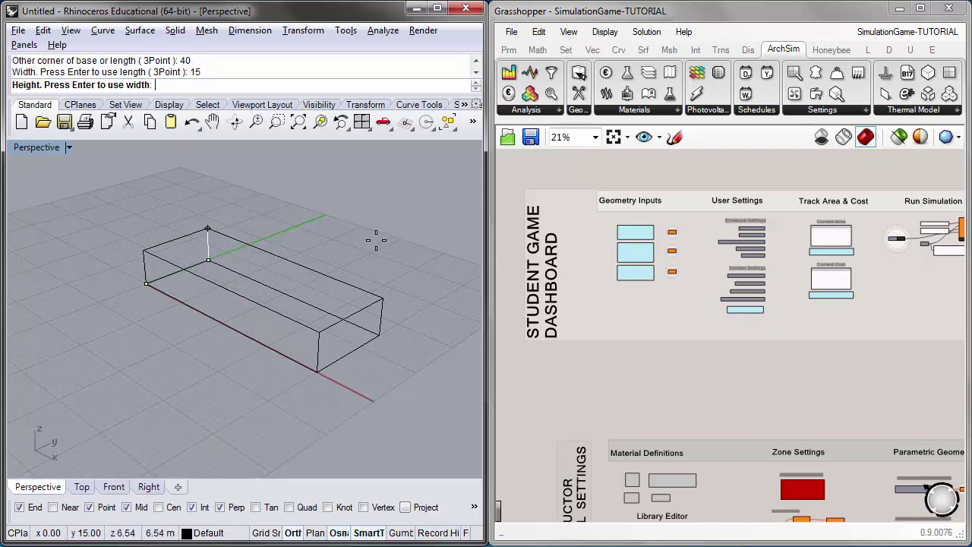
{"action": "type", "text": "4"}
{"action": "key", "text": "Return"}
{"action": "right_click_drag", "start_coordinate": [328, 290], "coordinate": [336, 296]}
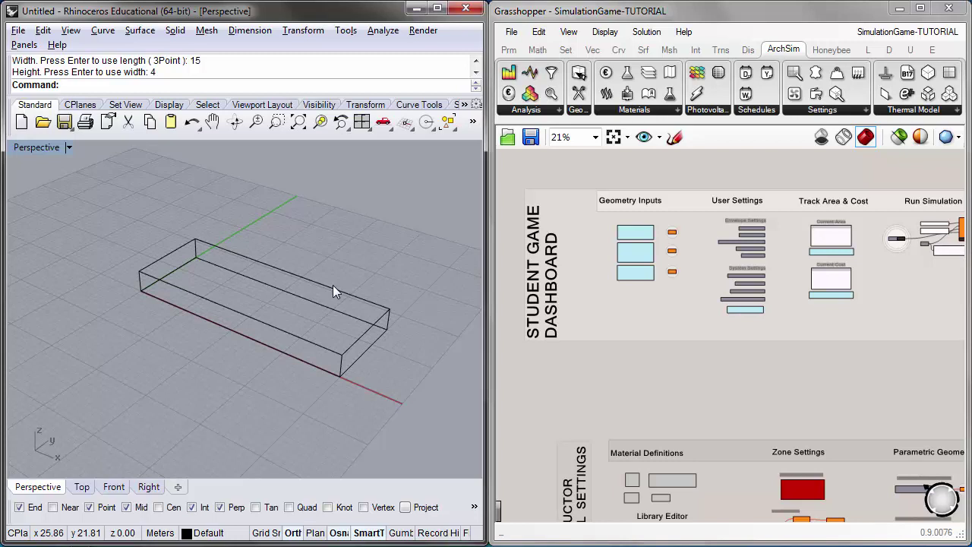
Step: Copy the box vertically from its origin corner to heights of 4, 8, 12 and 16 m, stacking five floors
{"action": "left_click", "coordinate": [237, 255]}
{"action": "left_click", "coordinate": [99, 225]}
{"action": "right_click_drag", "start_coordinate": [99, 225], "coordinate": [114, 244]}
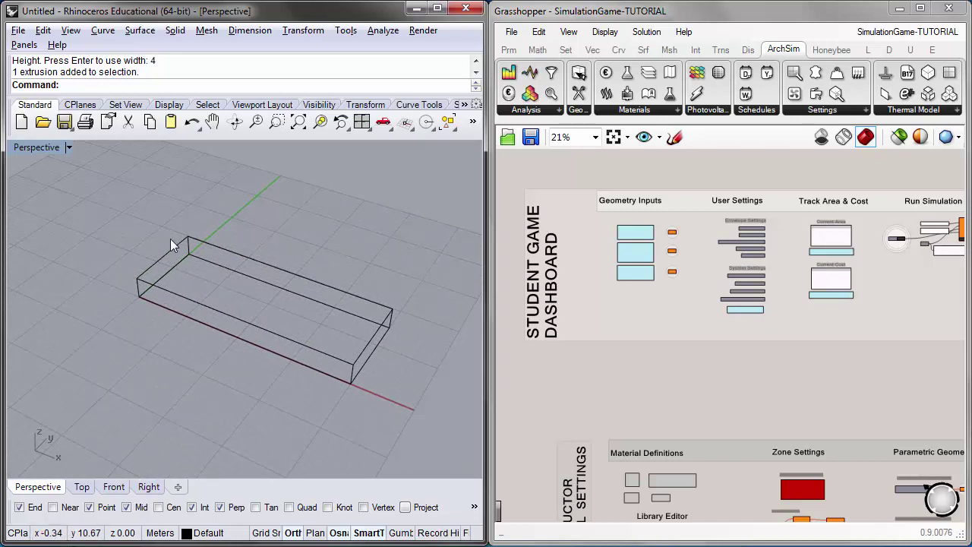
{"action": "left_click", "coordinate": [168, 265]}
{"action": "type", "text": "C"}
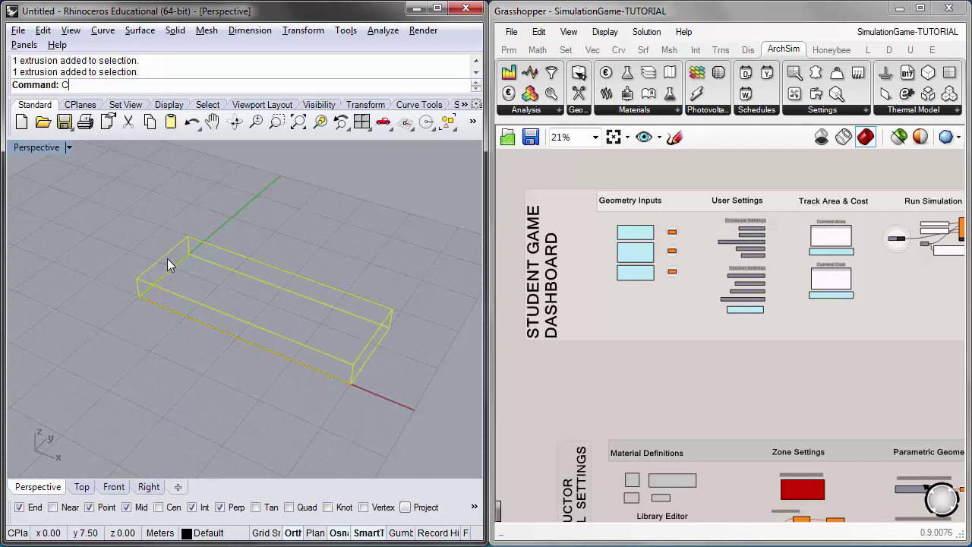
{"action": "key", "text": "Return"}
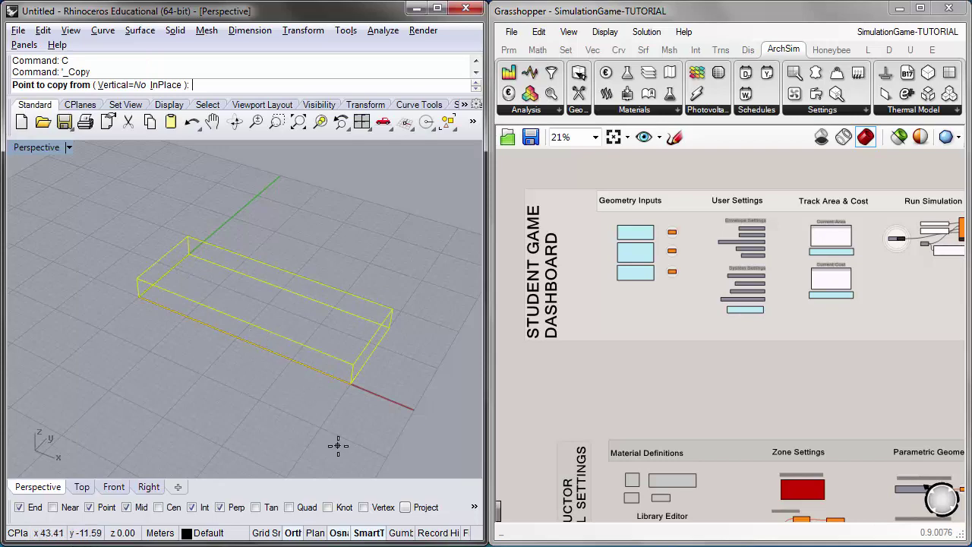
{"action": "scroll", "coordinate": [139, 295], "scroll_direction": "up", "scroll_amount": 5}
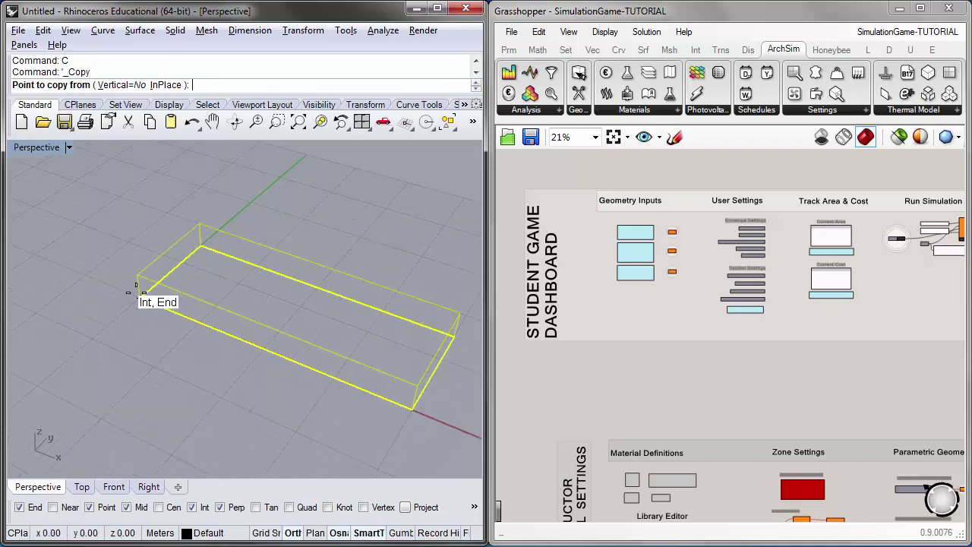
{"action": "left_click", "coordinate": [139, 294]}
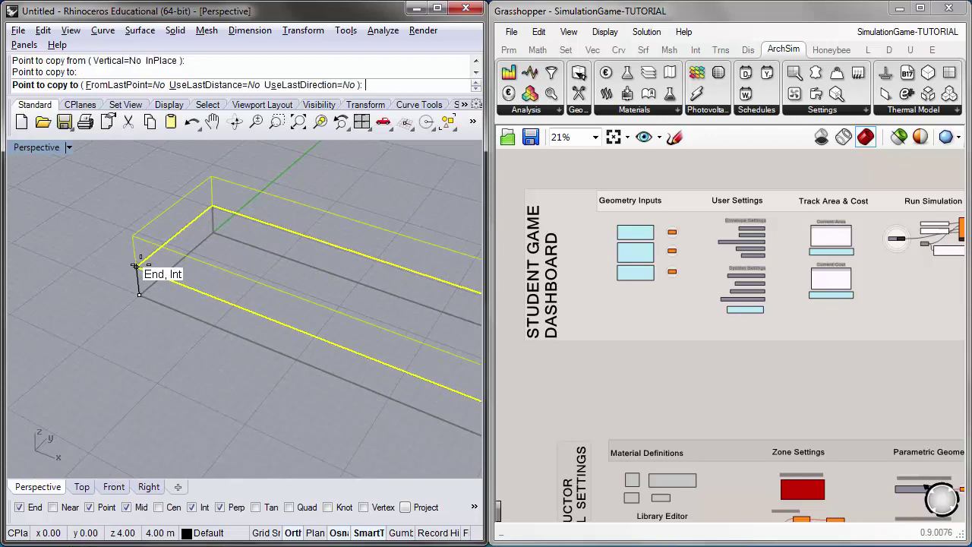
{"action": "scroll", "coordinate": [134, 264], "scroll_direction": "down", "scroll_amount": 5}
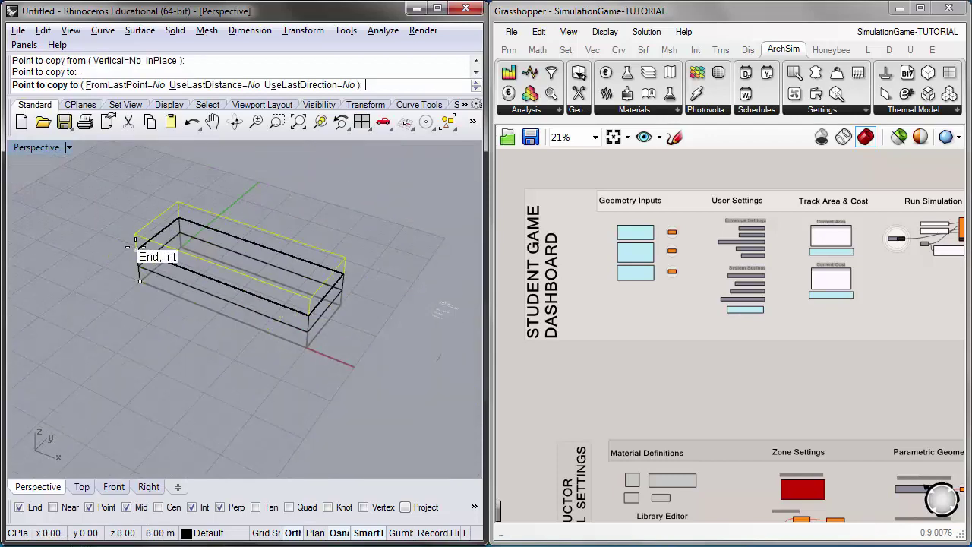
{"action": "left_click", "coordinate": [135, 242]}
{"action": "left_click", "coordinate": [134, 232]}
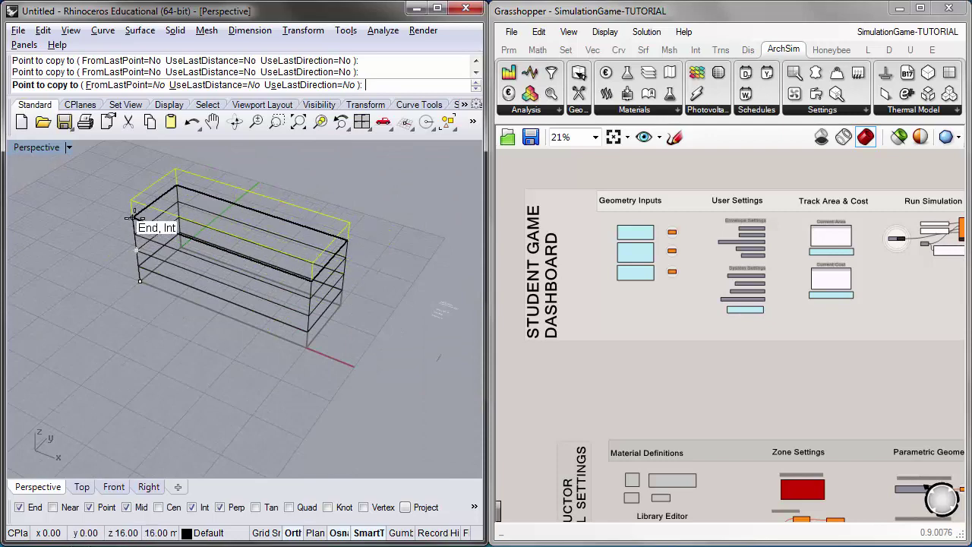
{"action": "key", "text": "Return"}
{"action": "right_click_drag", "start_coordinate": [271, 254], "coordinate": [335, 325]}
{"action": "right_click_drag", "start_coordinate": [283, 285], "coordinate": [288, 293], "text": "shift"}
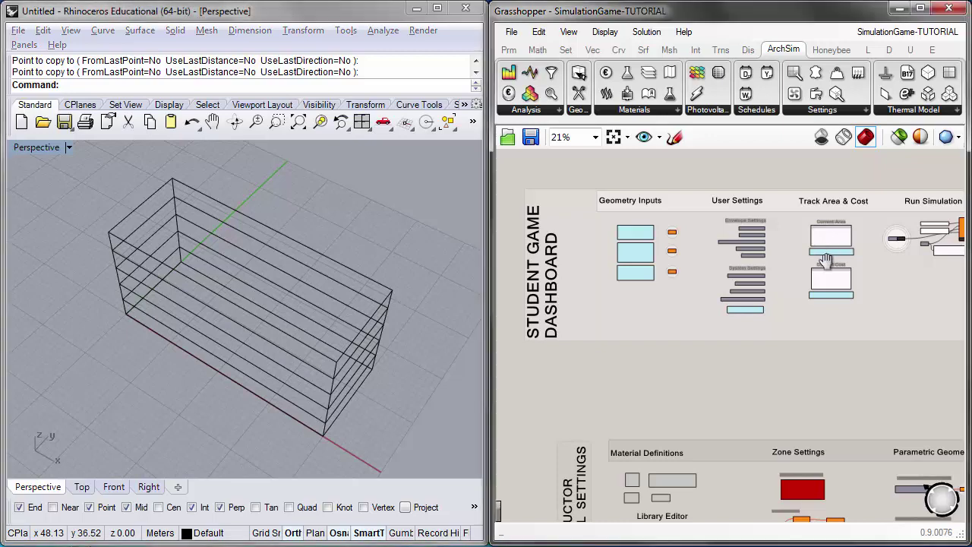
Step: Examine the Current Area and Current Cost panels and their requirement notes in the Track Area & Cost section
{"action": "scroll", "coordinate": [828, 257], "scroll_direction": "up", "scroll_amount": 1}
{"action": "scroll", "coordinate": [845, 262], "scroll_direction": "up", "scroll_amount": 2}
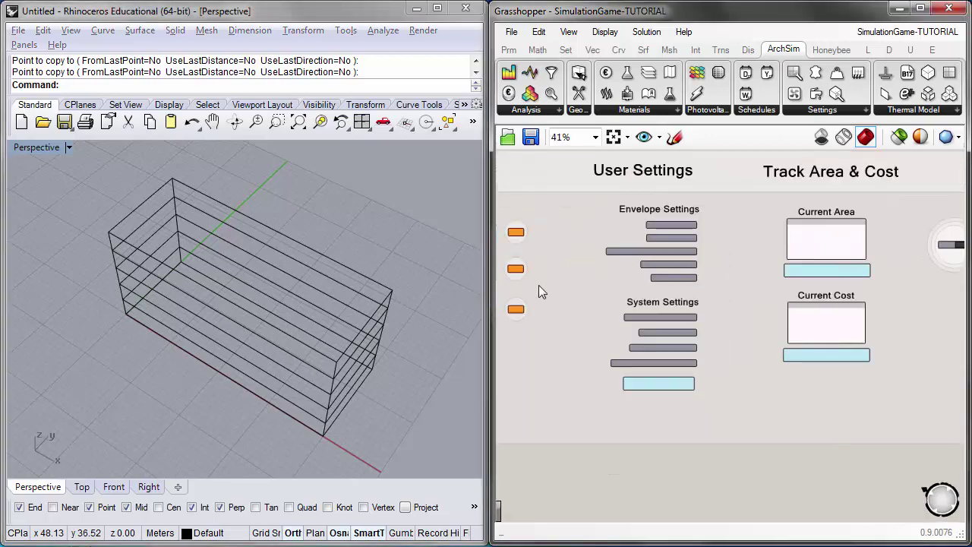
{"action": "right_click_drag", "start_coordinate": [358, 282], "coordinate": [373, 260]}
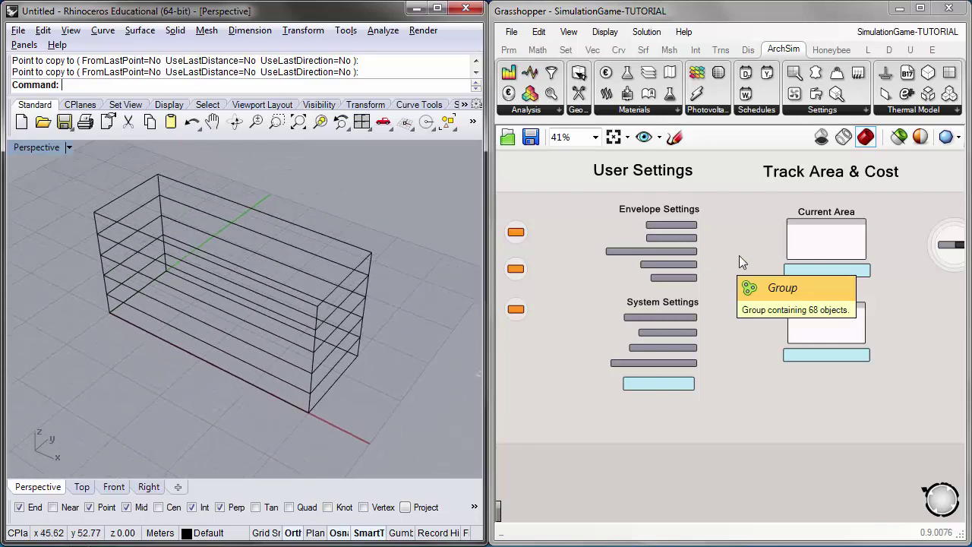
{"action": "scroll", "coordinate": [744, 273], "scroll_direction": "up", "scroll_amount": 2}
{"action": "right_click_drag", "start_coordinate": [826, 322], "coordinate": [799, 377]}
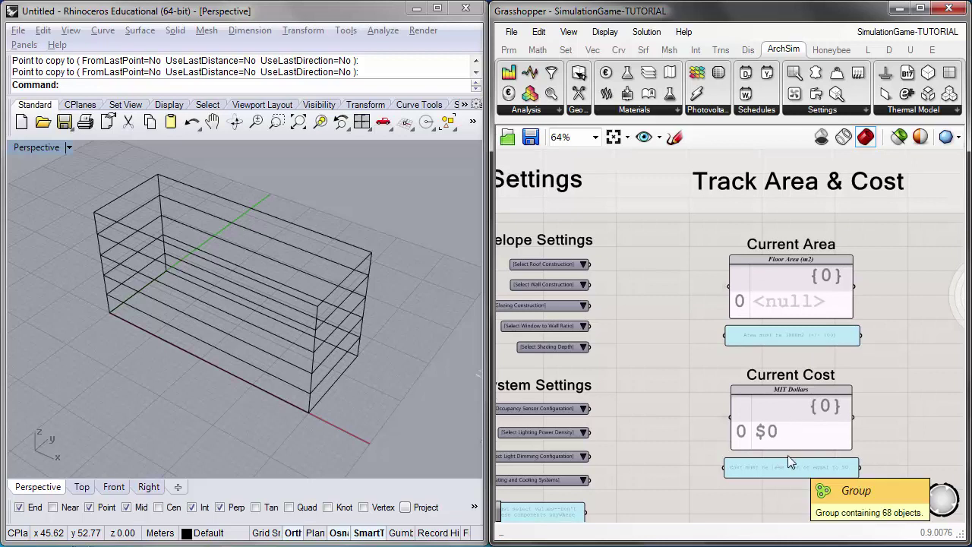
{"action": "right_click_drag", "start_coordinate": [785, 432], "coordinate": [777, 418]}
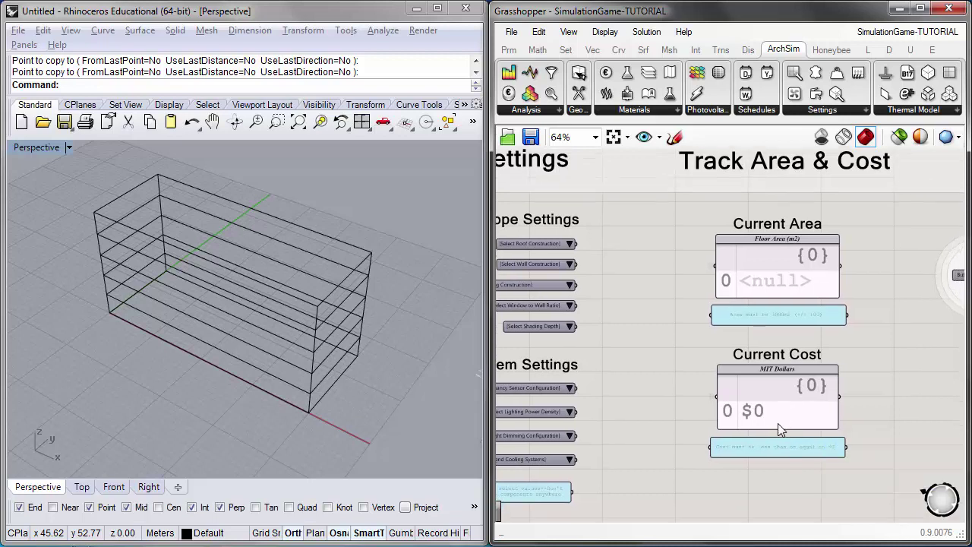
{"action": "scroll", "coordinate": [801, 446], "scroll_direction": "up", "scroll_amount": 1}
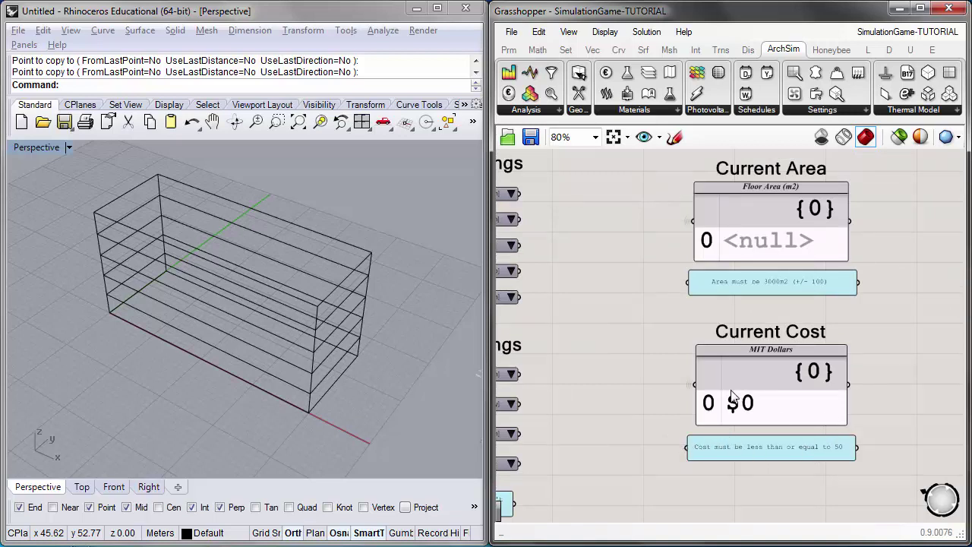
{"action": "scroll", "coordinate": [735, 394], "scroll_direction": "down", "scroll_amount": 2}
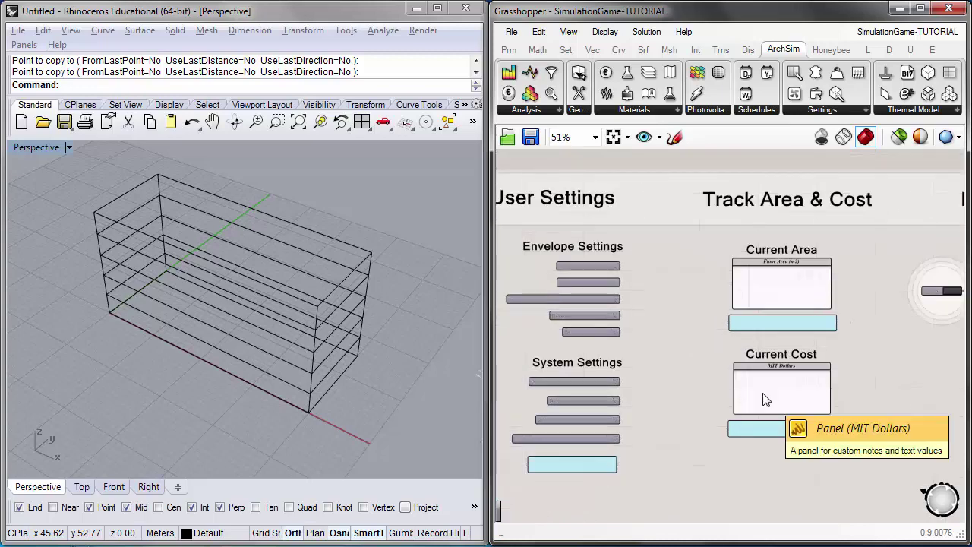
Step: Reference all five stacked floor boxes from Rhino as multiple breps in the Zone Geometry component
{"action": "right_click_drag", "start_coordinate": [671, 407], "coordinate": [887, 405]}
{"action": "scroll", "coordinate": [635, 265], "scroll_direction": "up", "scroll_amount": 2}
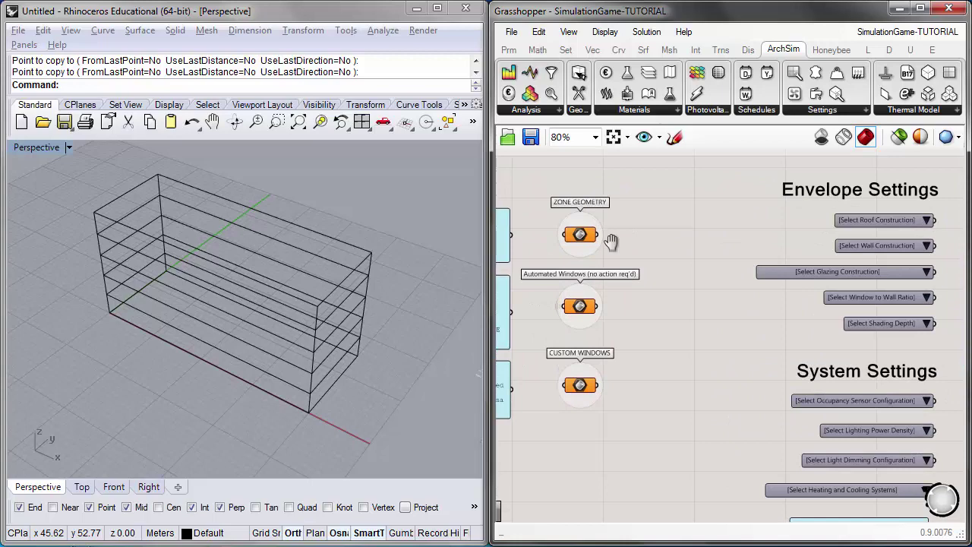
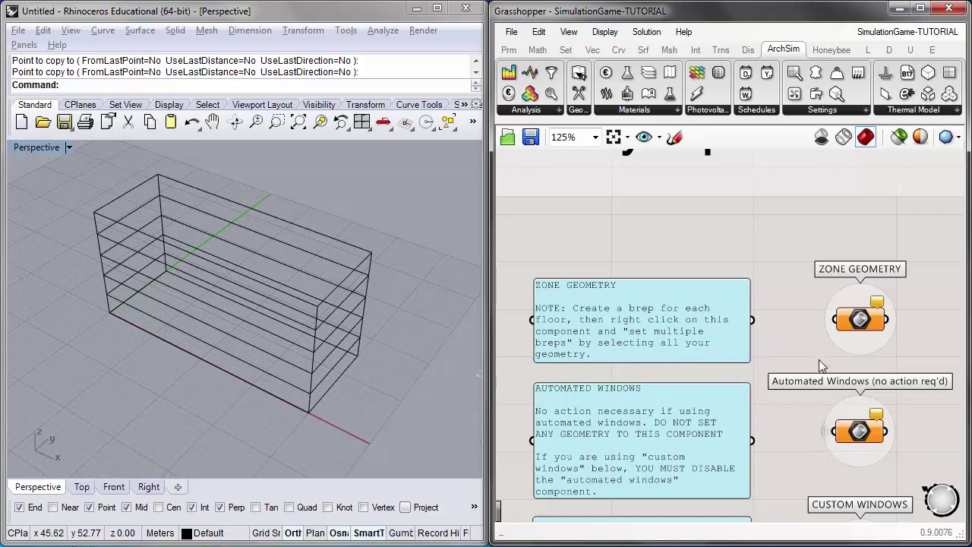
{"action": "right_click_drag", "start_coordinate": [878, 324], "coordinate": [838, 323]}
{"action": "left_click", "coordinate": [823, 318]}
{"action": "right_click", "coordinate": [823, 319]}
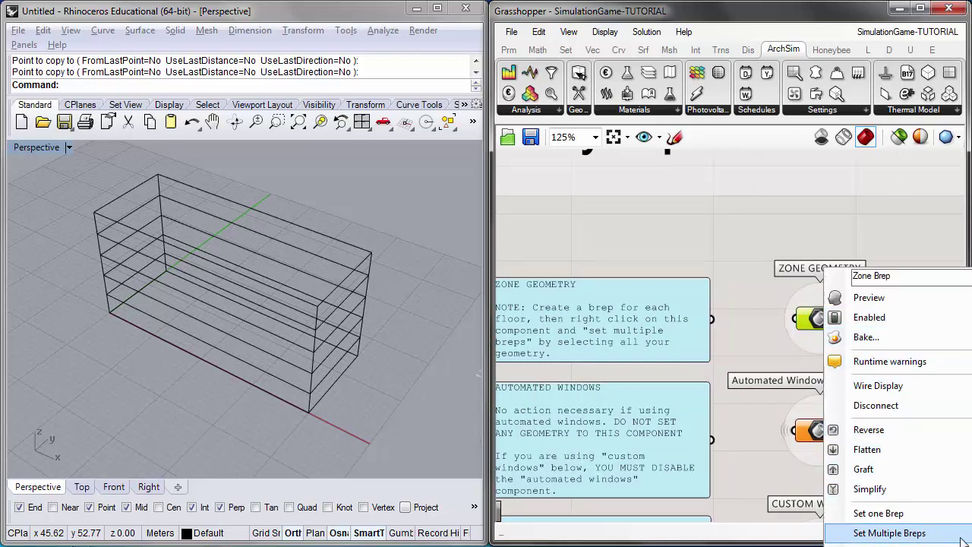
{"action": "left_click", "coordinate": [902, 533]}
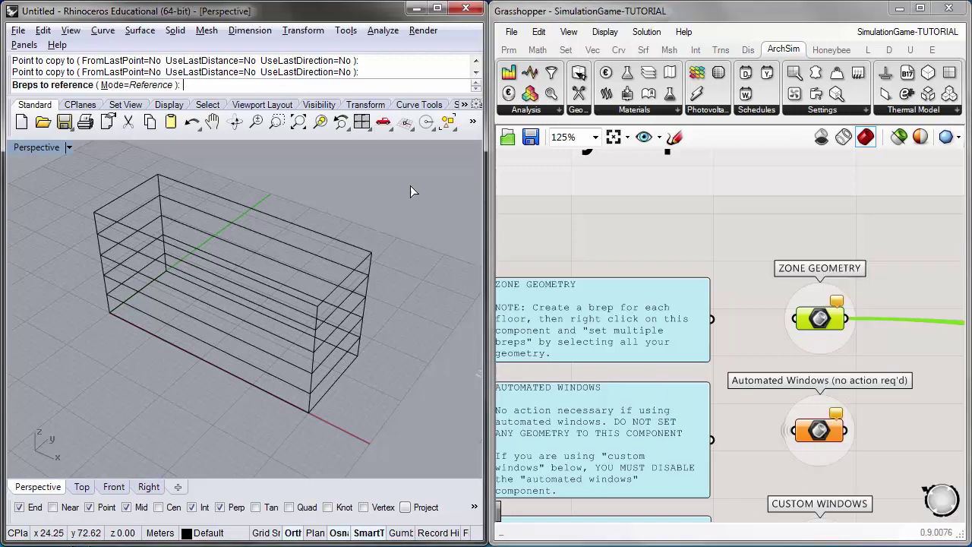
{"action": "left_click_drag", "start_coordinate": [297, 419], "coordinate": [298, 419]}
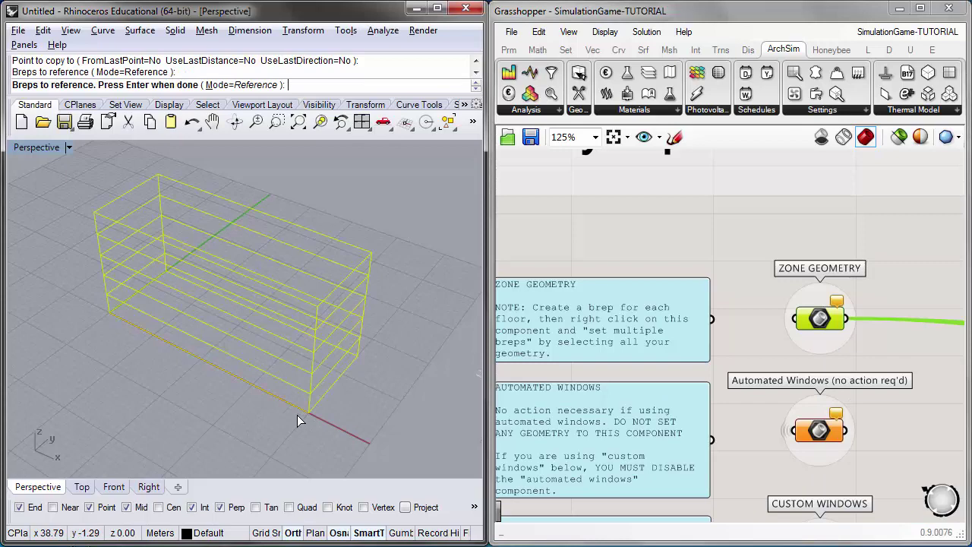
{"action": "right_click_drag", "start_coordinate": [310, 327], "coordinate": [275, 332]}
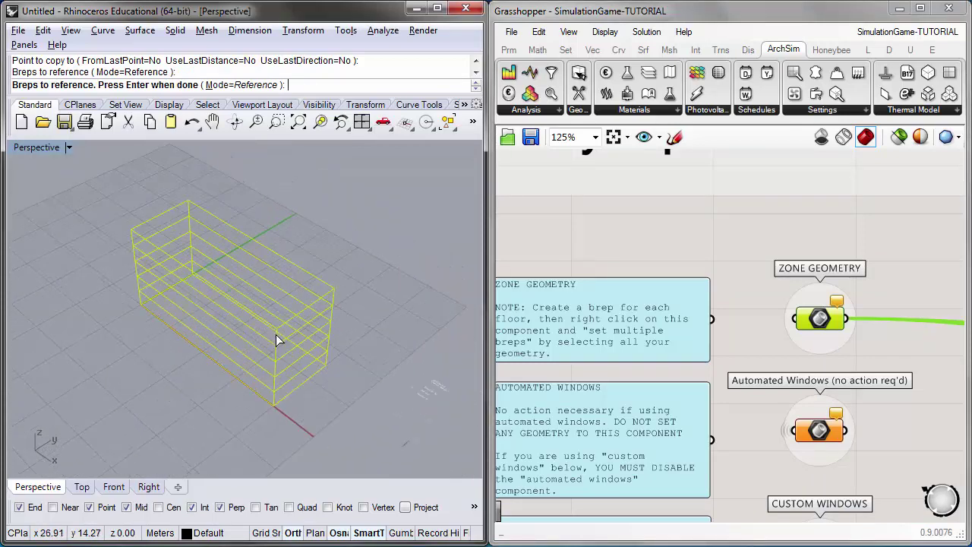
{"action": "right_click", "coordinate": [276, 334]}
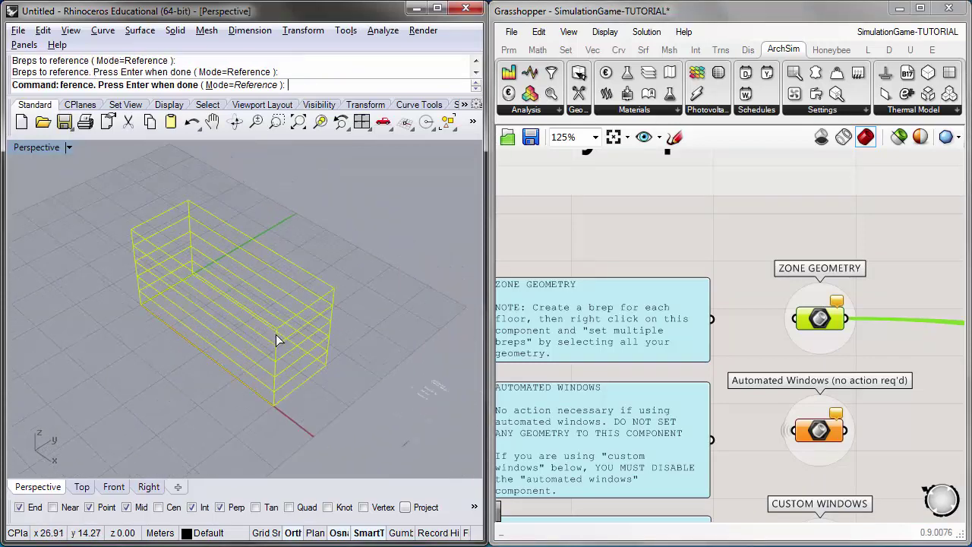
Step: Turn on the preview of the Zone Geometry component and inspect the stacked floors in the Rhino viewport
{"action": "right_click", "coordinate": [815, 318]}
{"action": "left_click", "coordinate": [867, 331]}
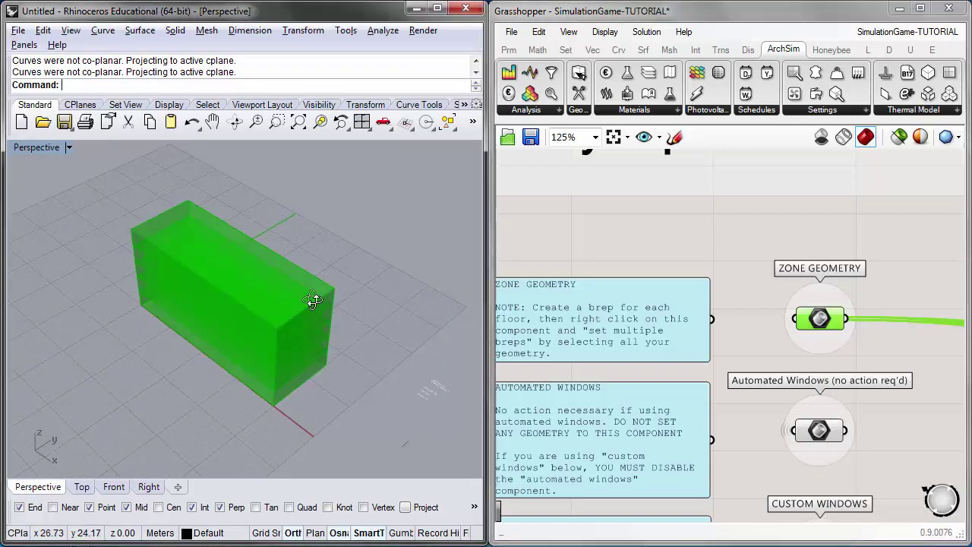
{"action": "right_click_drag", "start_coordinate": [322, 302], "coordinate": [387, 357]}
Step: Look over the Envelope Settings, System Settings and the Current Area and Current Cost panels with the zone geometry assigned
{"action": "right_click_drag", "start_coordinate": [819, 334], "coordinate": [690, 227]}
{"action": "scroll", "coordinate": [744, 324], "scroll_direction": "down", "scroll_amount": 3}
{"action": "scroll", "coordinate": [828, 311], "scroll_direction": "up", "scroll_amount": 2}
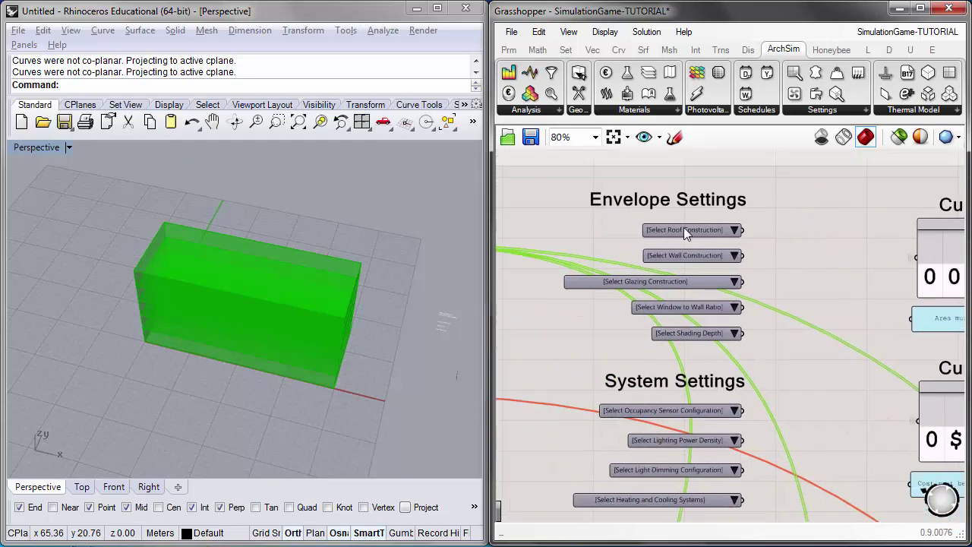
{"action": "scroll", "coordinate": [695, 216], "scroll_direction": "down", "scroll_amount": 1}
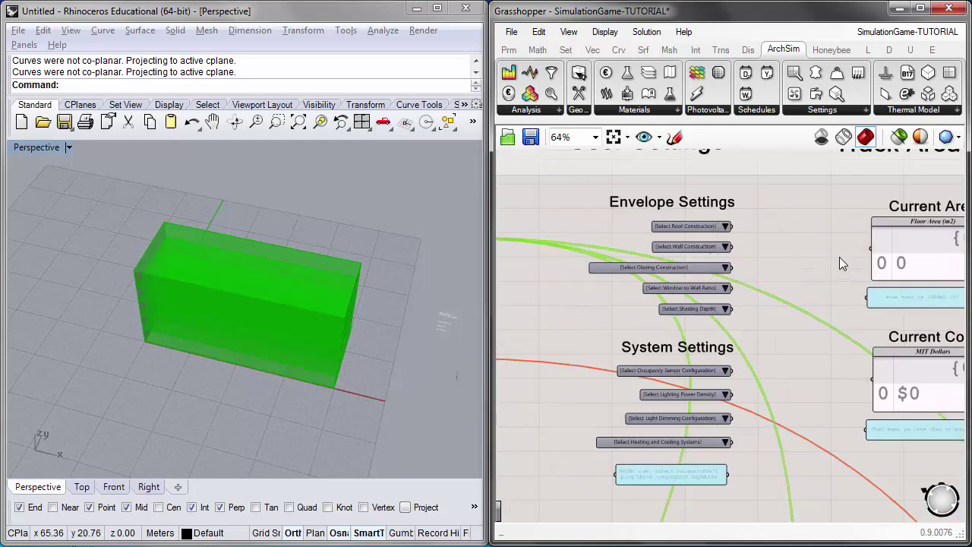
{"action": "right_click_drag", "start_coordinate": [768, 234], "coordinate": [736, 240]}
{"action": "right_click_drag", "start_coordinate": [855, 251], "coordinate": [805, 262]}
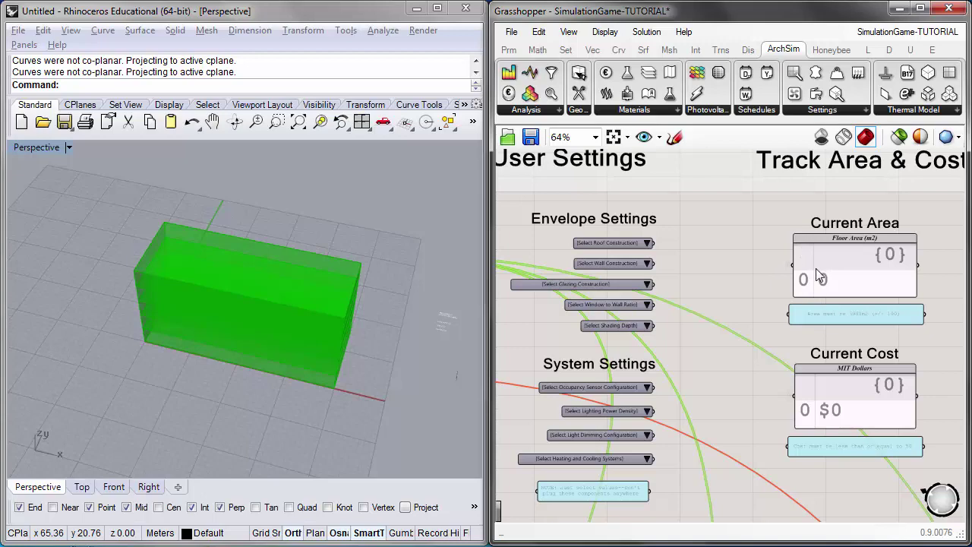
Step: Turn off the preview of the Zone Geometry component
{"action": "right_click_drag", "start_coordinate": [758, 293], "coordinate": [900, 301]}
{"action": "right_click_drag", "start_coordinate": [650, 317], "coordinate": [714, 319]}
{"action": "scroll", "coordinate": [621, 267], "scroll_direction": "up", "scroll_amount": 5}
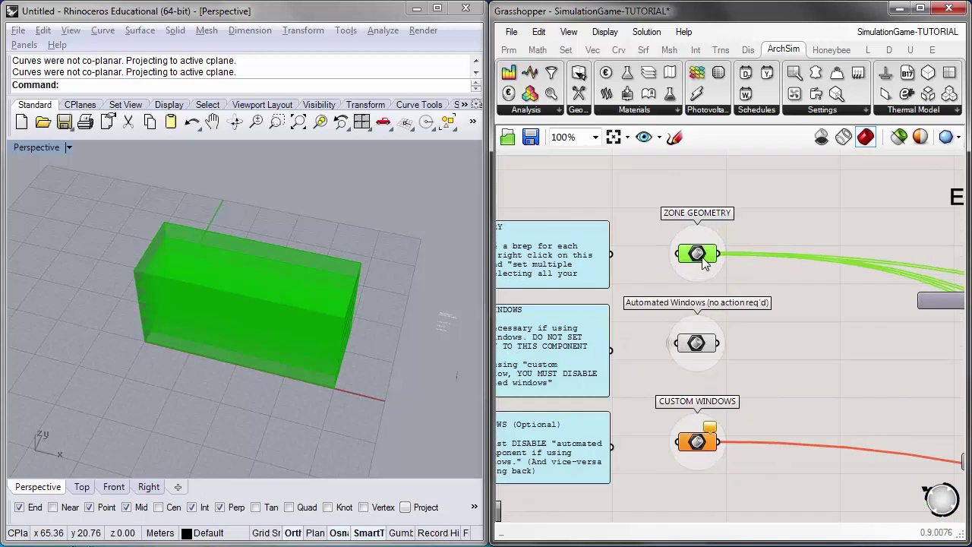
{"action": "right_click", "coordinate": [702, 256]}
{"action": "left_click", "coordinate": [751, 286]}
Step: Set the Window to Wall Ratio in the Envelope Settings to 20% for the automated windows
{"action": "right_click_drag", "start_coordinate": [739, 367], "coordinate": [816, 335]}
{"action": "scroll", "coordinate": [810, 340], "scroll_direction": "down", "scroll_amount": 2}
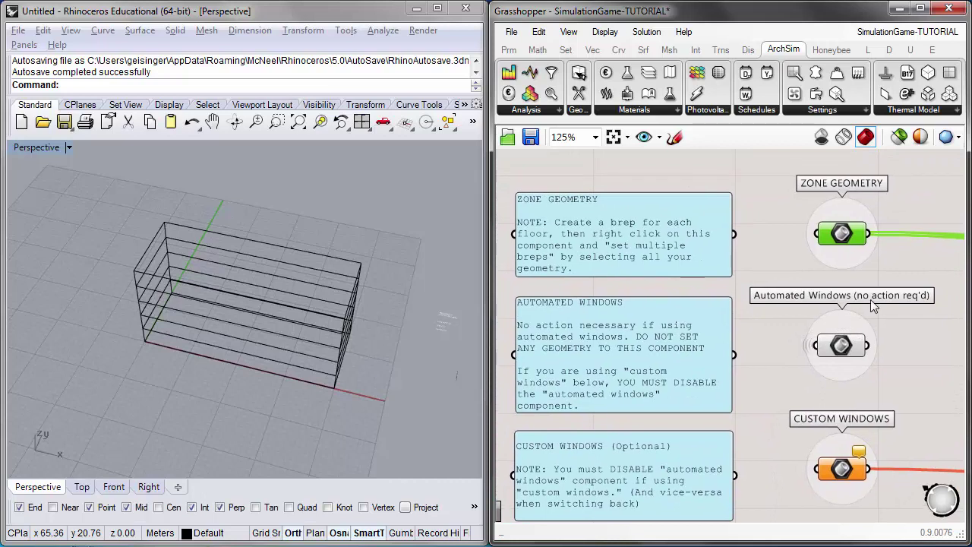
{"action": "left_click", "coordinate": [858, 344]}
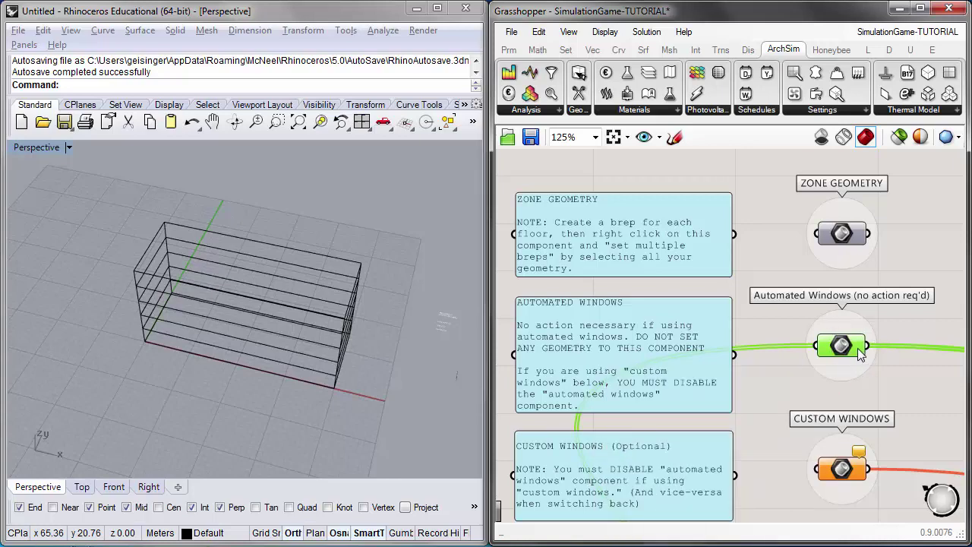
{"action": "scroll", "coordinate": [820, 349], "scroll_direction": "down", "scroll_amount": 2}
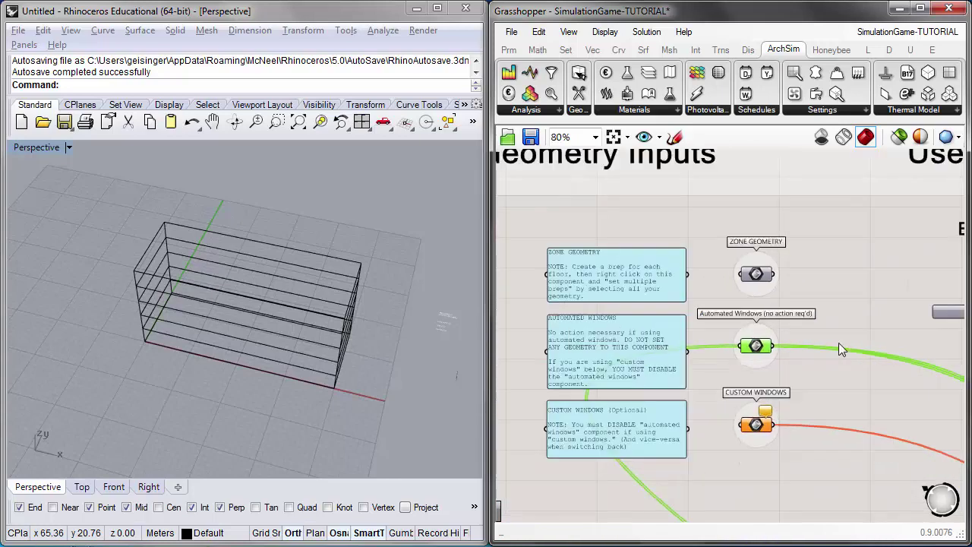
{"action": "right_click_drag", "start_coordinate": [819, 342], "coordinate": [746, 336]}
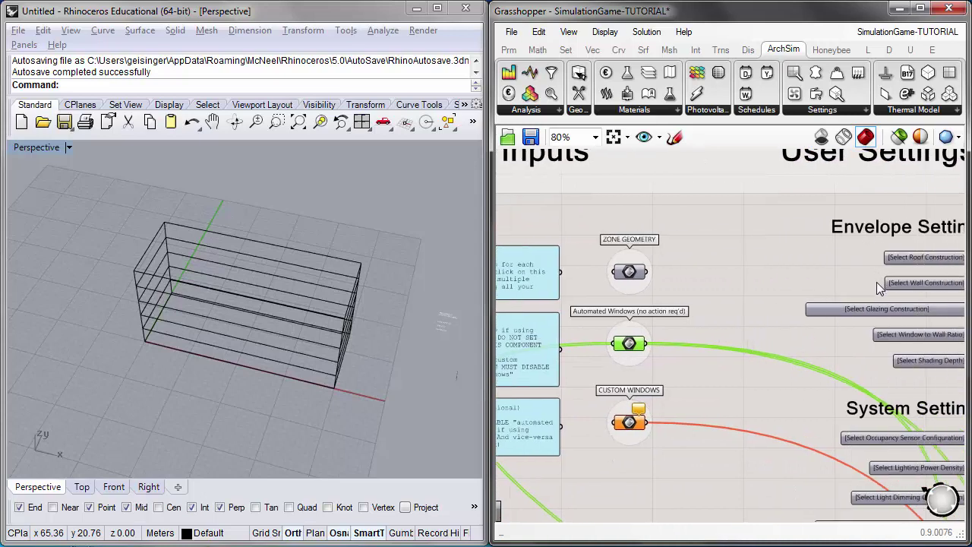
{"action": "left_click", "coordinate": [927, 333]}
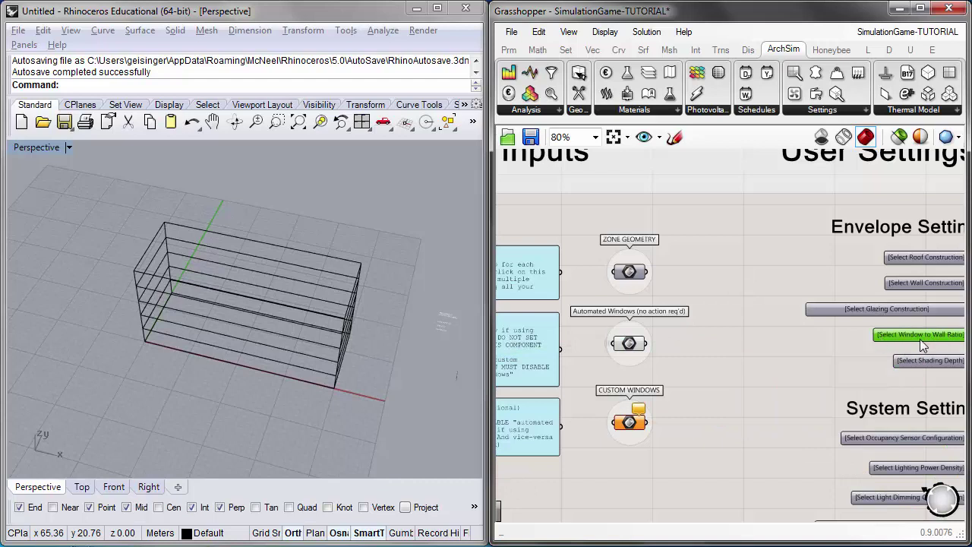
{"action": "right_click_drag", "start_coordinate": [922, 338], "coordinate": [893, 334]}
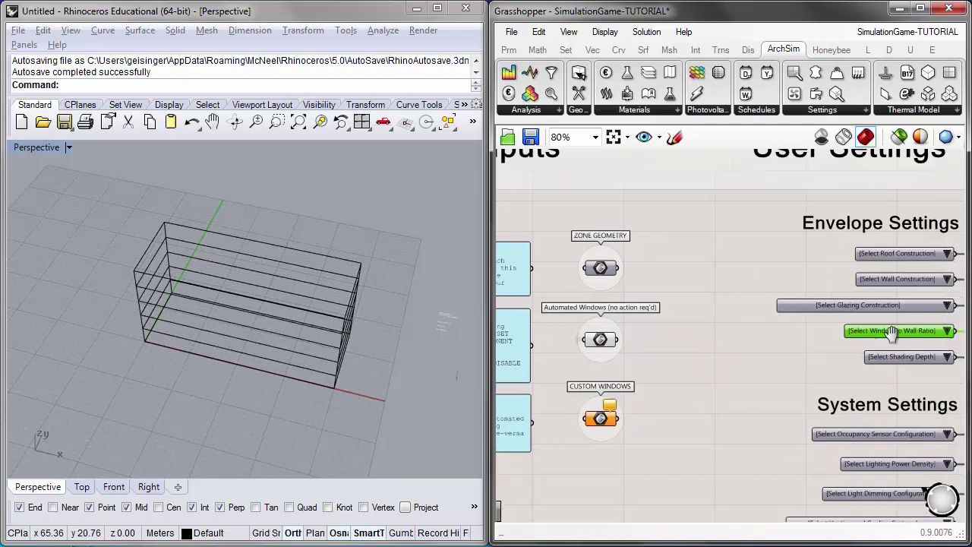
{"action": "left_click", "coordinate": [946, 331]}
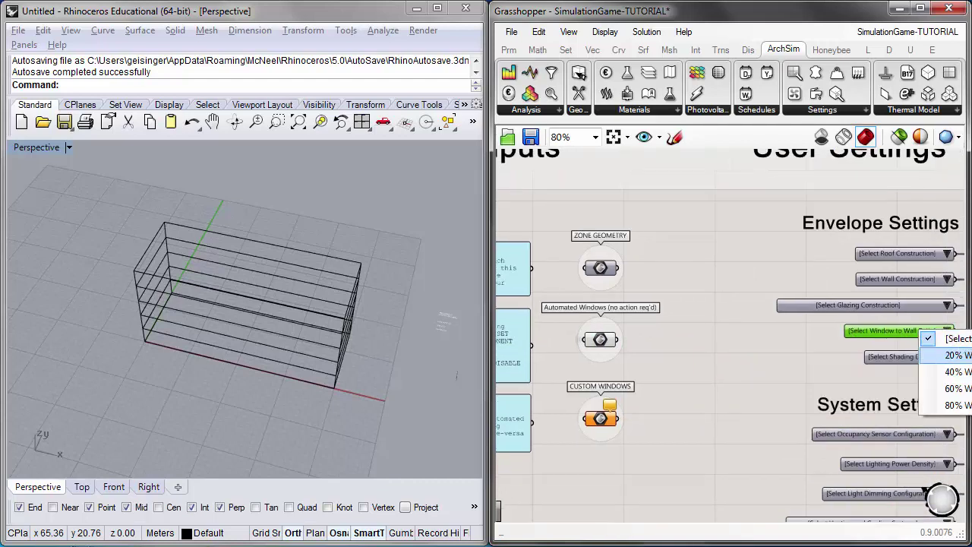
{"action": "left_click", "coordinate": [953, 355]}
{"action": "right_click_drag", "start_coordinate": [297, 319], "coordinate": [249, 323]}
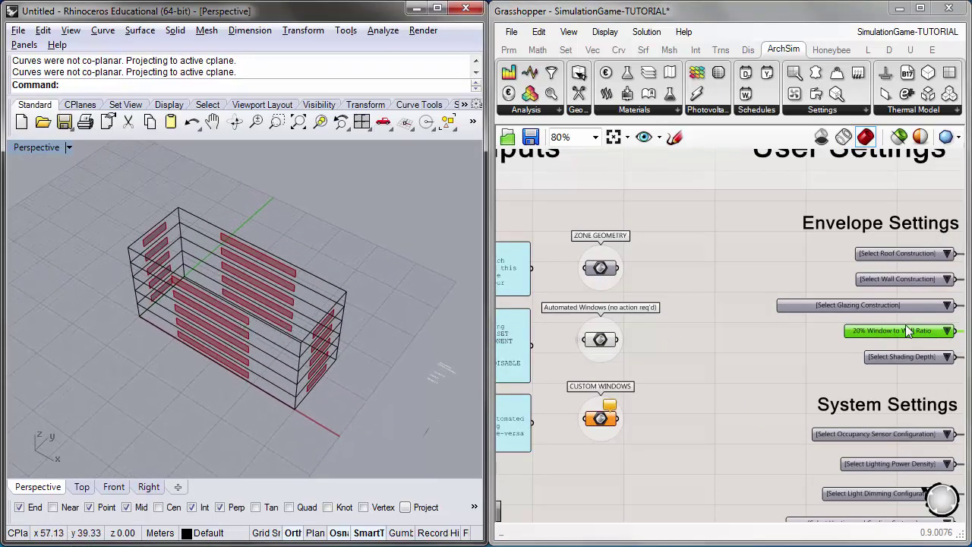
Step: Review the Window to Wall Ratio options, read the Automated Windows and Custom Windows notes, and inspect the generated windows on the building
{"action": "left_click", "coordinate": [947, 334]}
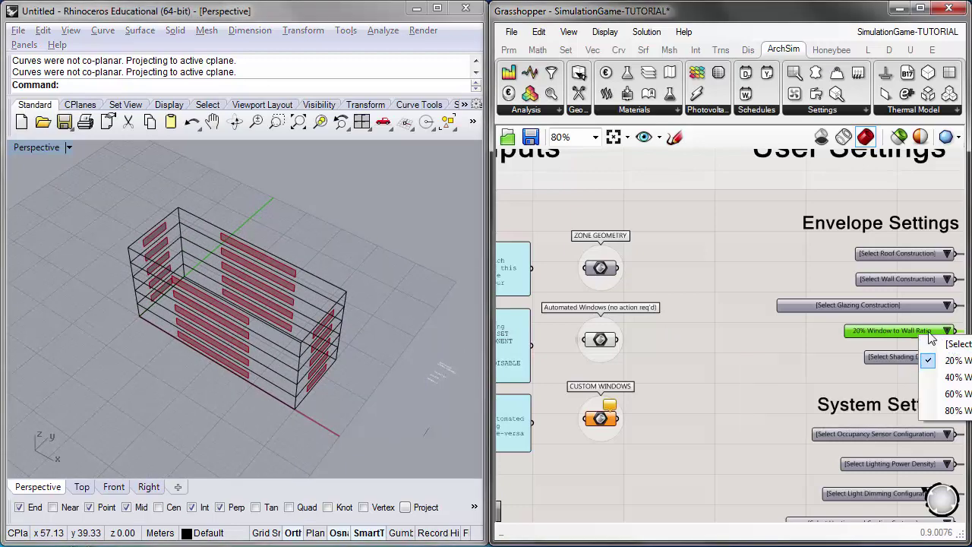
{"action": "right_click_drag", "start_coordinate": [242, 310], "coordinate": [274, 307]}
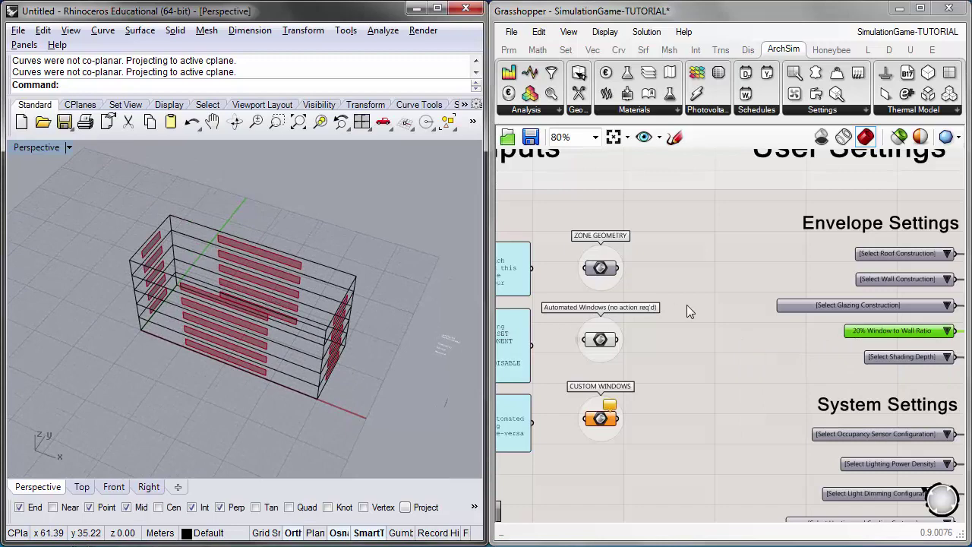
{"action": "right_click_drag", "start_coordinate": [685, 309], "coordinate": [711, 307]}
{"action": "scroll", "coordinate": [581, 345], "scroll_direction": "up", "scroll_amount": 3}
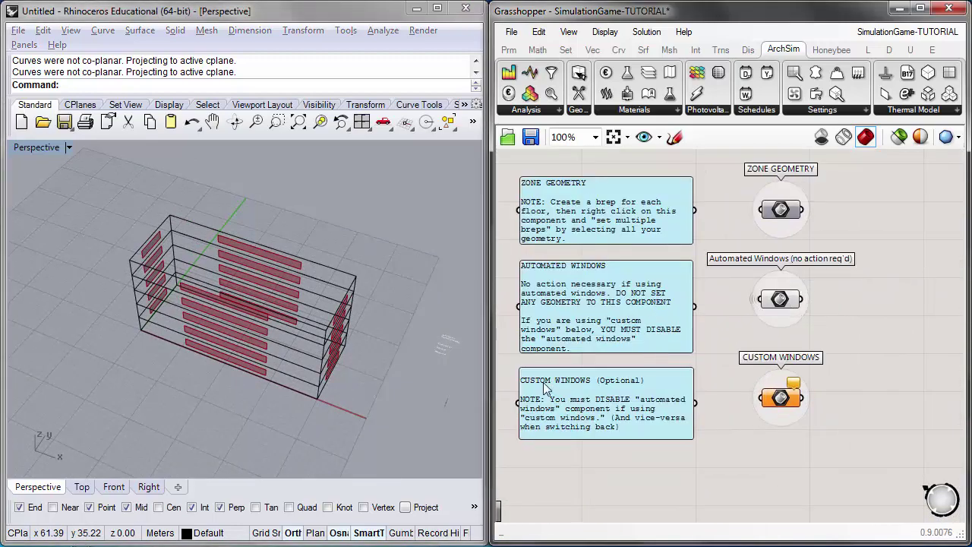
{"action": "right_click_drag", "start_coordinate": [583, 410], "coordinate": [583, 398]}
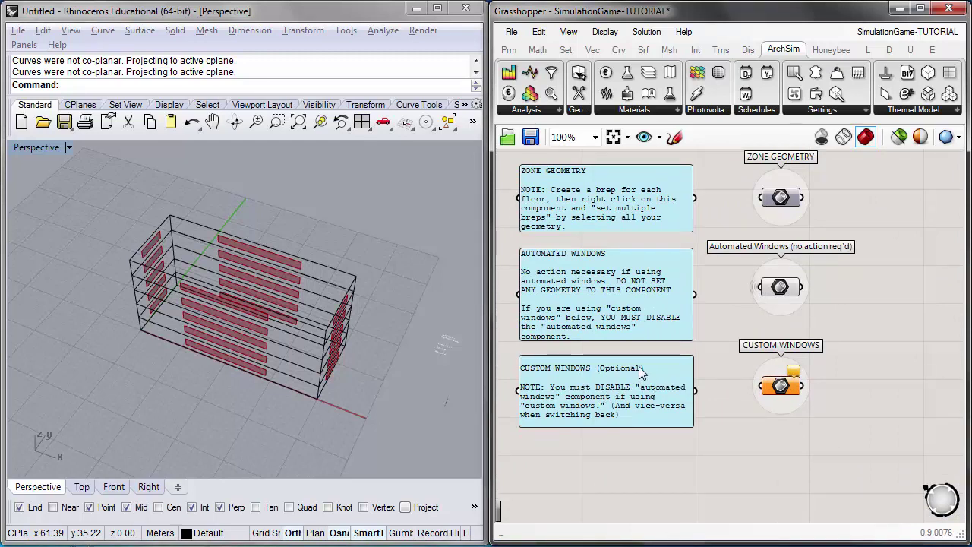
{"action": "right_click_drag", "start_coordinate": [721, 345], "coordinate": [723, 353]}
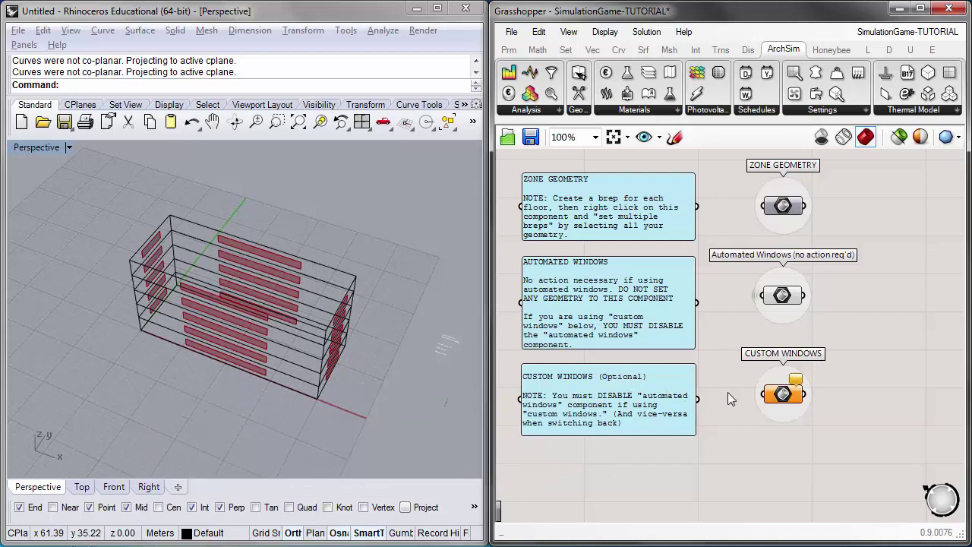
{"action": "right_click_drag", "start_coordinate": [416, 372], "coordinate": [304, 381]}
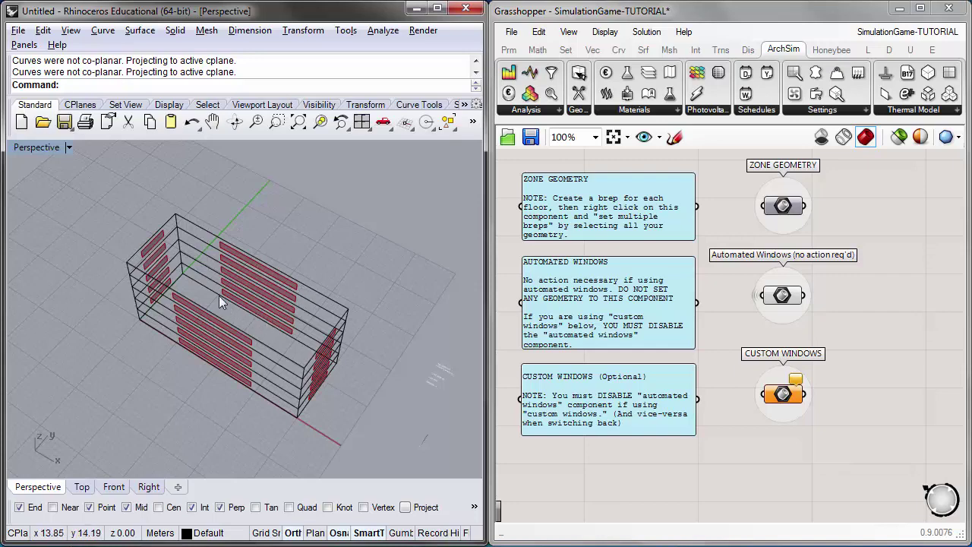
{"action": "right_click_drag", "start_coordinate": [335, 321], "coordinate": [251, 268]}
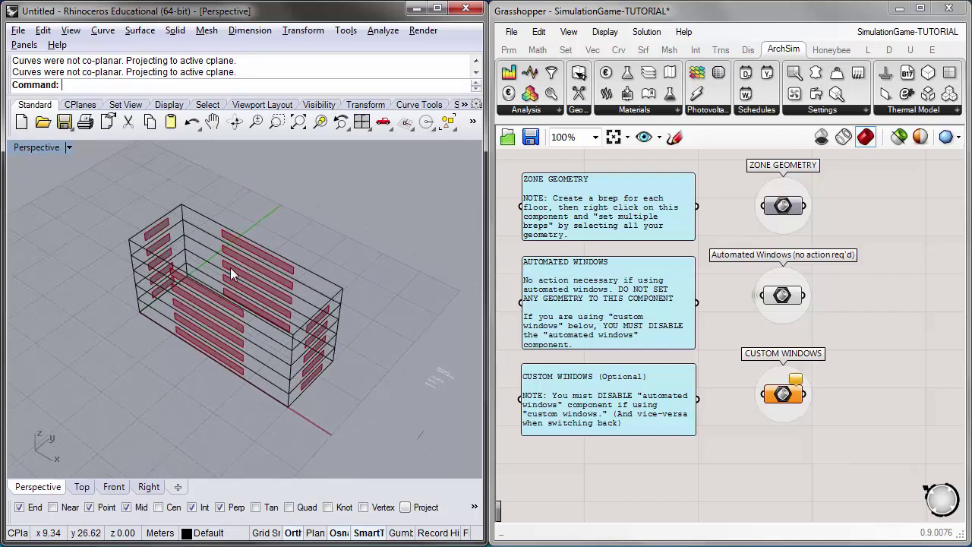
{"action": "right_click_drag", "start_coordinate": [278, 311], "coordinate": [293, 319]}
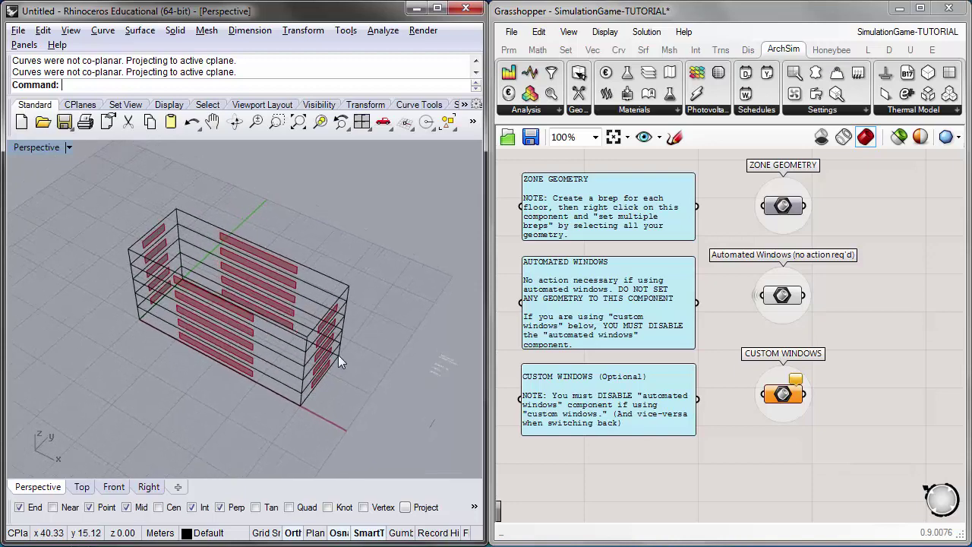
Step: Look over the available actions of the Automated Windows component and the brep assignment options of the Custom Windows component
{"action": "middle_click", "coordinate": [781, 297]}
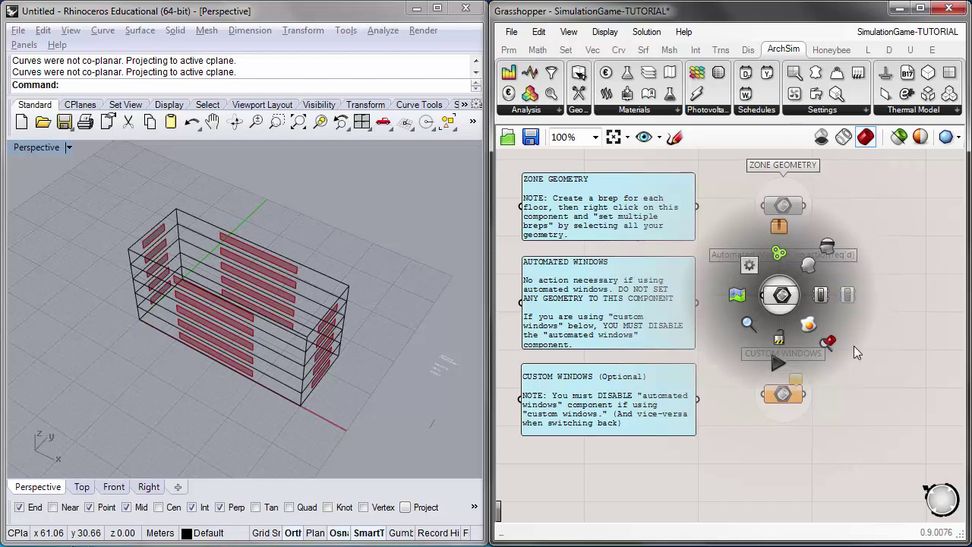
{"action": "right_click", "coordinate": [788, 399]}
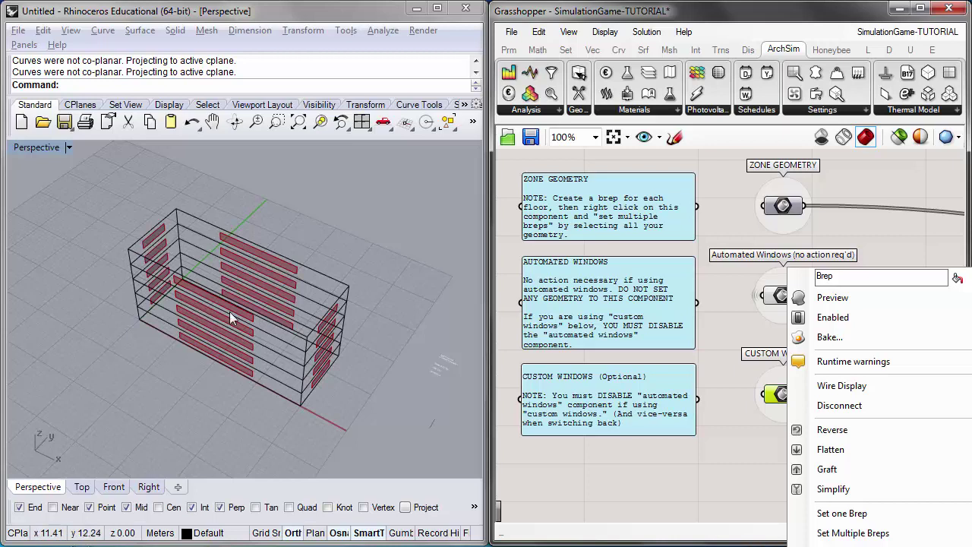
{"action": "left_click", "coordinate": [783, 393]}
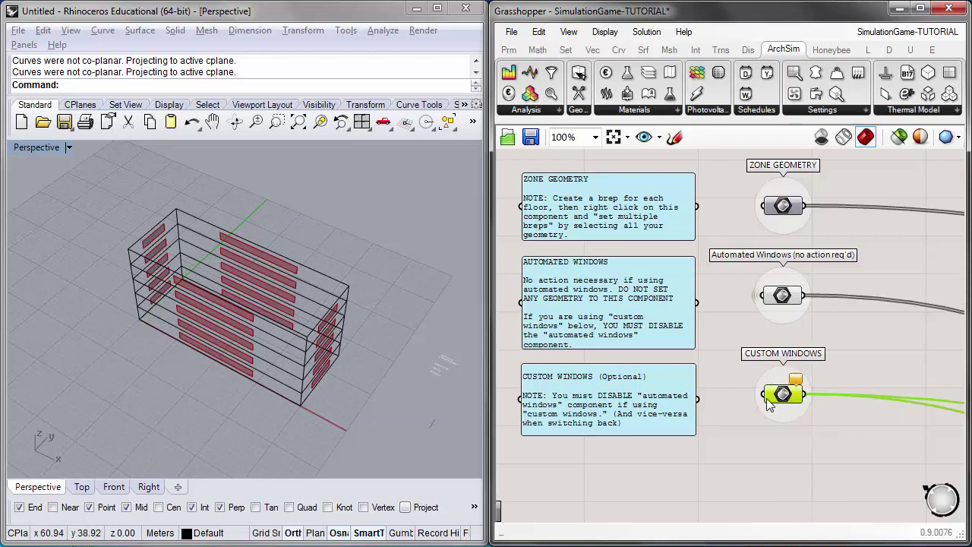
{"action": "scroll", "coordinate": [783, 380], "scroll_direction": "down", "scroll_amount": 1}
{"action": "scroll", "coordinate": [790, 383], "scroll_direction": "up", "scroll_amount": 1}
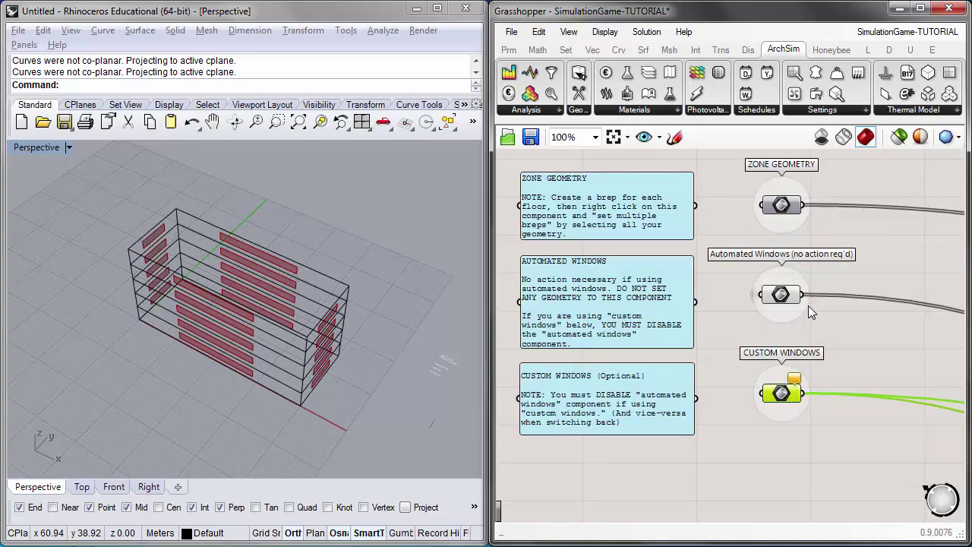
{"action": "mouse_move", "coordinate": [237, 253]}
{"action": "right_mouse_down"}
{"action": "mouse_move", "coordinate": [207, 244]}
{"action": "mouse_move", "coordinate": [228, 255]}
{"action": "right_mouse_up"}
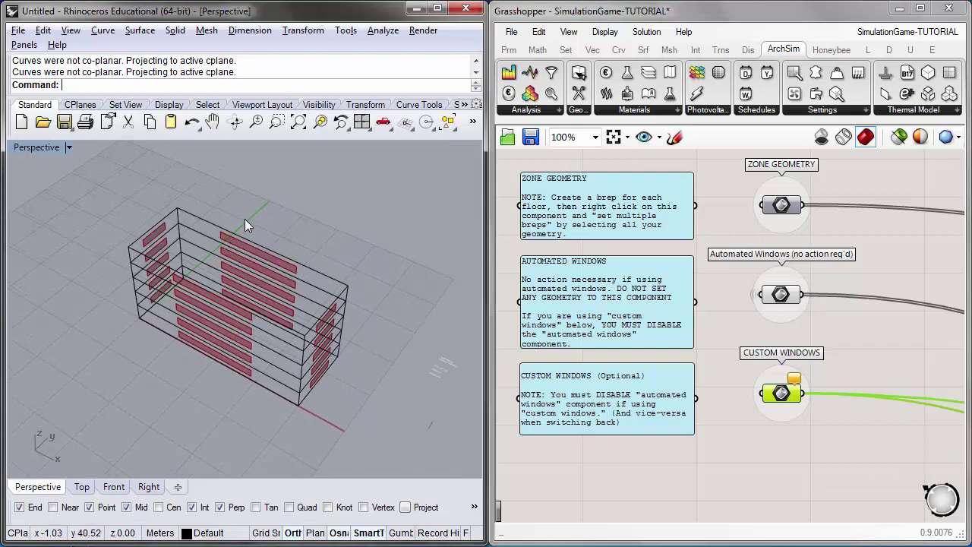
Step: Set the Occupancy Sensor Configuration in the System Settings to occupancy sensor off
{"action": "right_click_drag", "start_coordinate": [845, 217], "coordinate": [674, 221]}
{"action": "scroll", "coordinate": [720, 228], "scroll_direction": "down", "scroll_amount": 1}
{"action": "scroll", "coordinate": [590, 250], "scroll_direction": "down", "scroll_amount": 1}
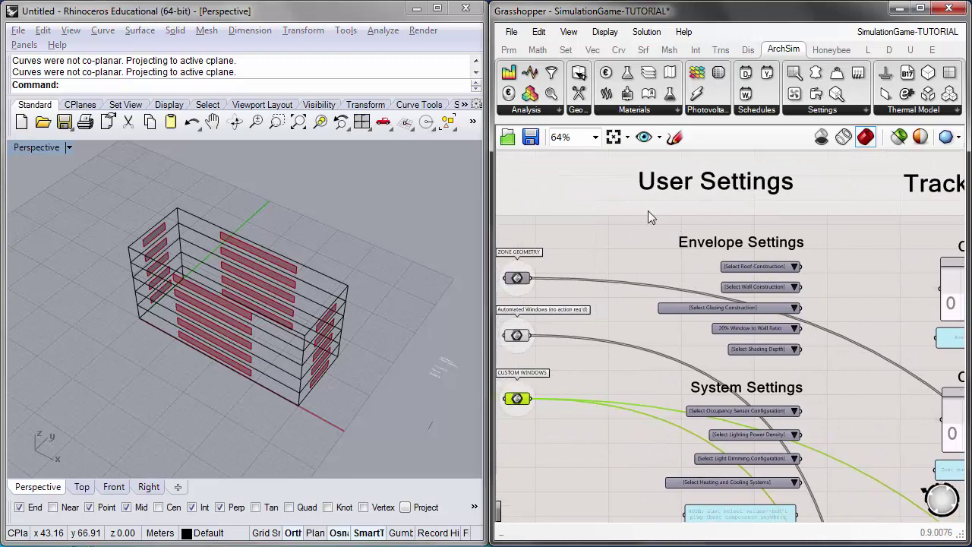
{"action": "scroll", "coordinate": [673, 222], "scroll_direction": "down", "scroll_amount": 1}
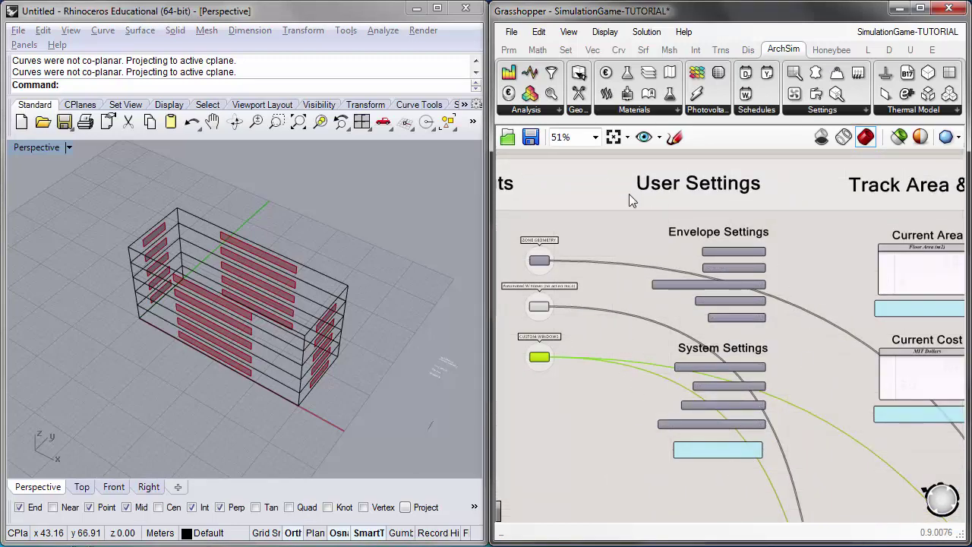
{"action": "scroll", "coordinate": [677, 247], "scroll_direction": "up", "scroll_amount": 2}
{"action": "scroll", "coordinate": [882, 379], "scroll_direction": "up", "scroll_amount": 1}
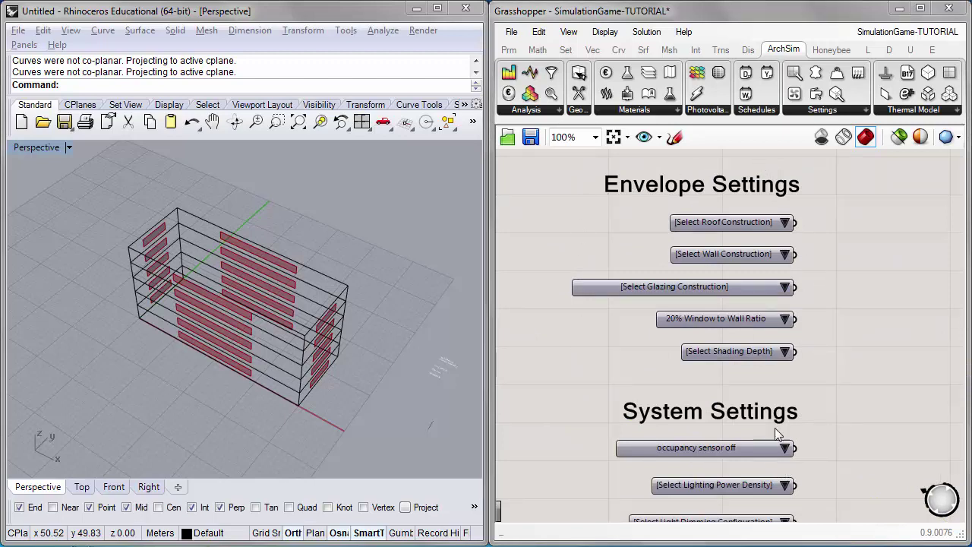
{"action": "right_click_drag", "start_coordinate": [864, 257], "coordinate": [865, 249]}
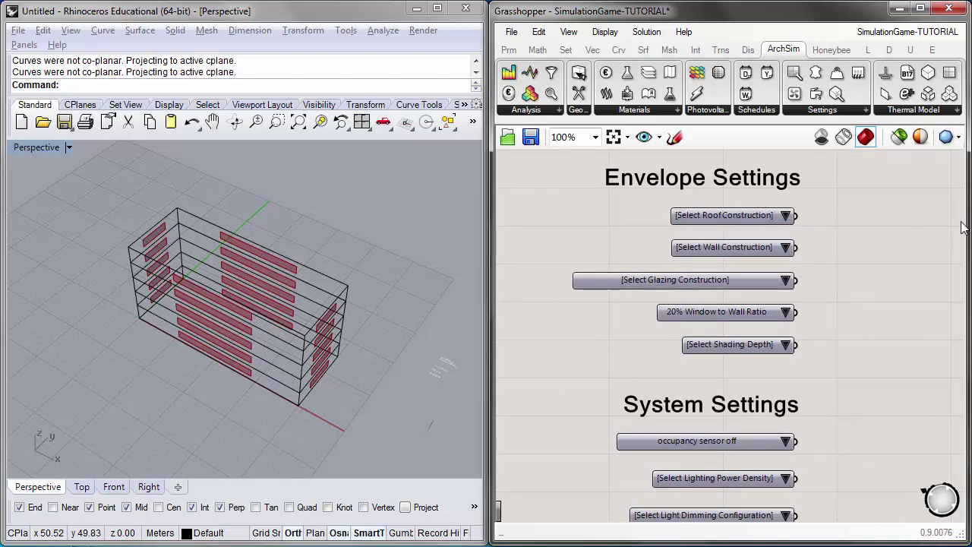
Step: Set the roof construction to Roof_R20 and the wall construction to Wall R13 in the Envelope Settings
{"action": "scroll", "coordinate": [787, 216], "scroll_direction": "up", "scroll_amount": 1}
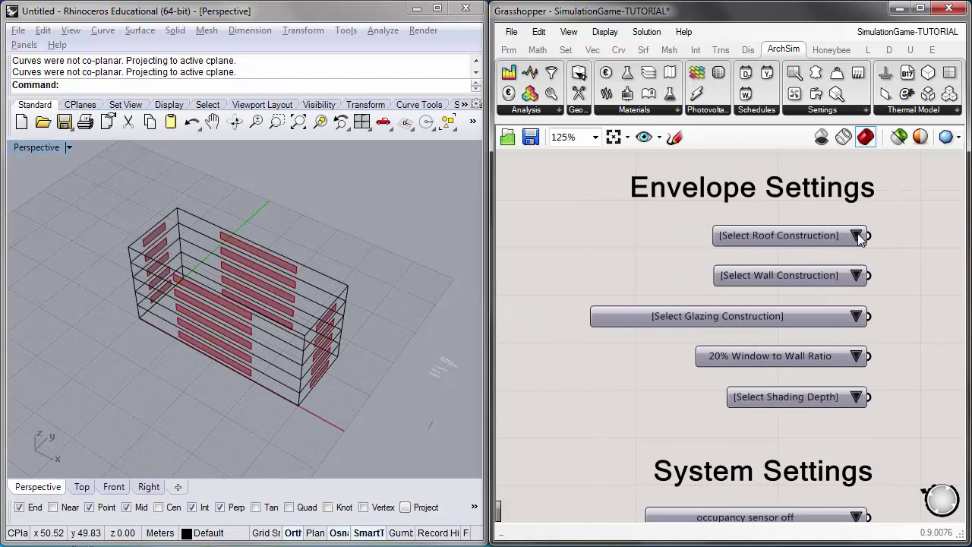
{"action": "right_click_drag", "start_coordinate": [859, 237], "coordinate": [821, 219]}
{"action": "left_click", "coordinate": [820, 222]}
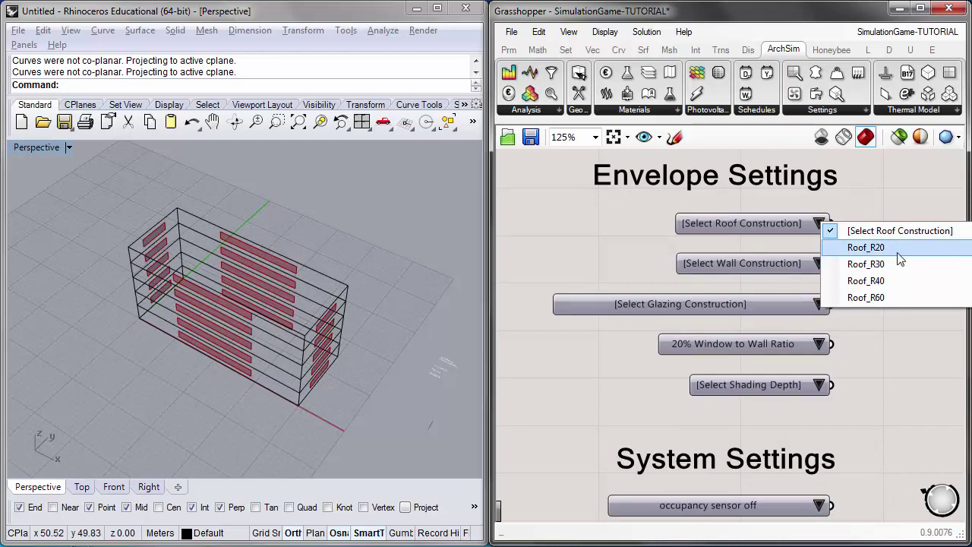
{"action": "left_click", "coordinate": [865, 247]}
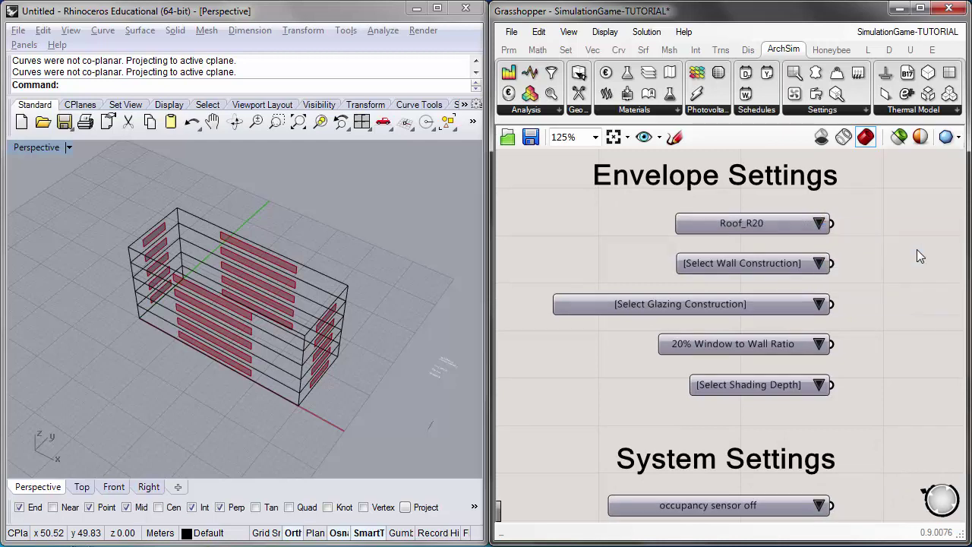
{"action": "left_click", "coordinate": [819, 270]}
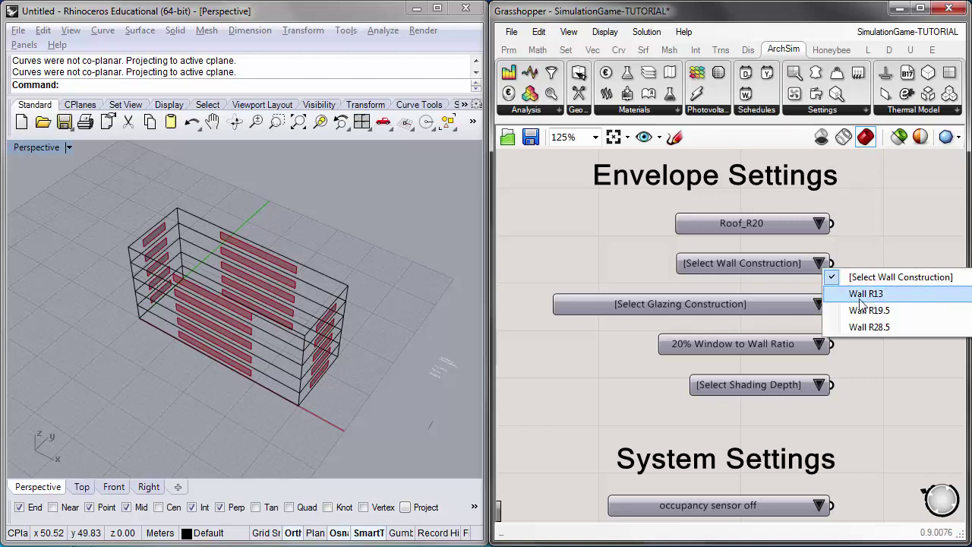
{"action": "left_click", "coordinate": [910, 300]}
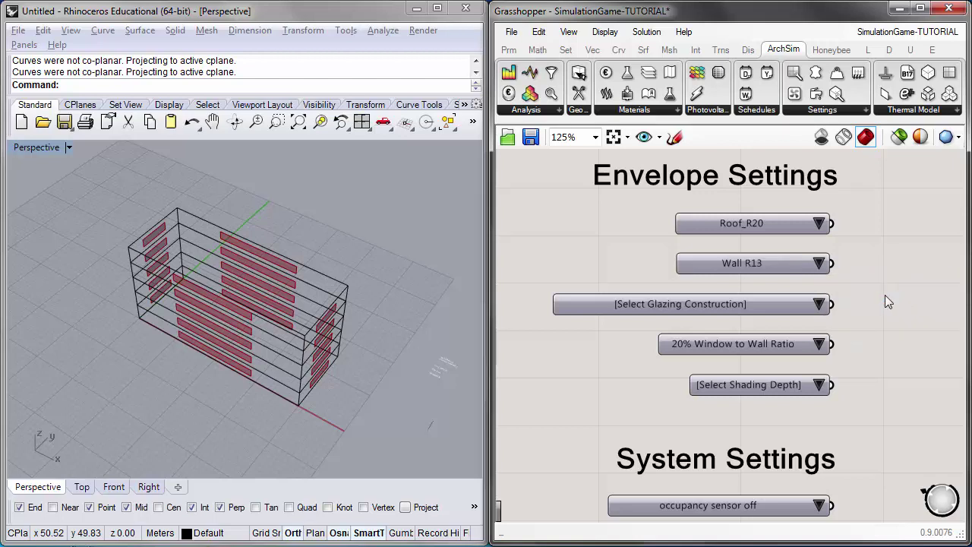
Step: Set the glazing construction to Glazing_Dbl_Argon and the shading depth to No Shading in the Envelope Settings
{"action": "left_click", "coordinate": [824, 306]}
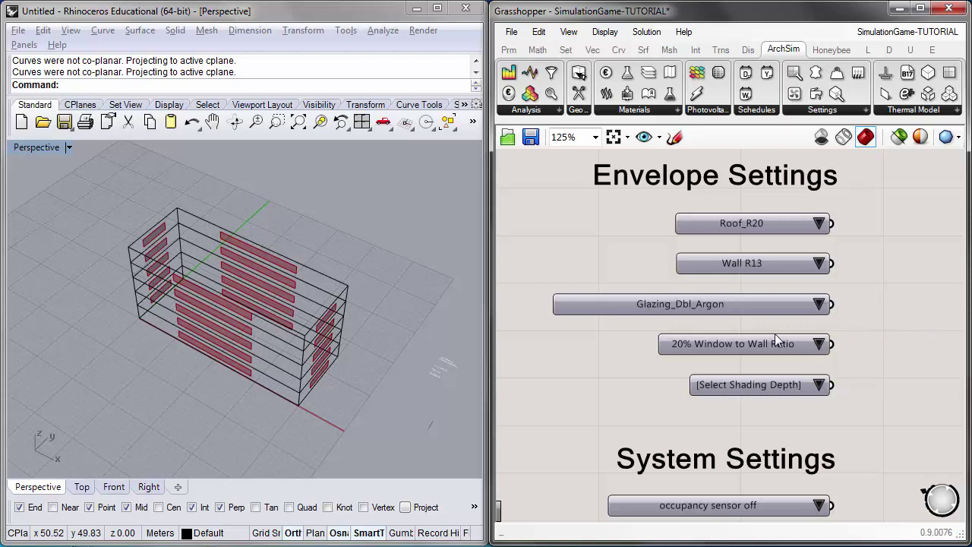
{"action": "right_click_drag", "start_coordinate": [790, 397], "coordinate": [793, 333]}
{"action": "left_click", "coordinate": [826, 325]}
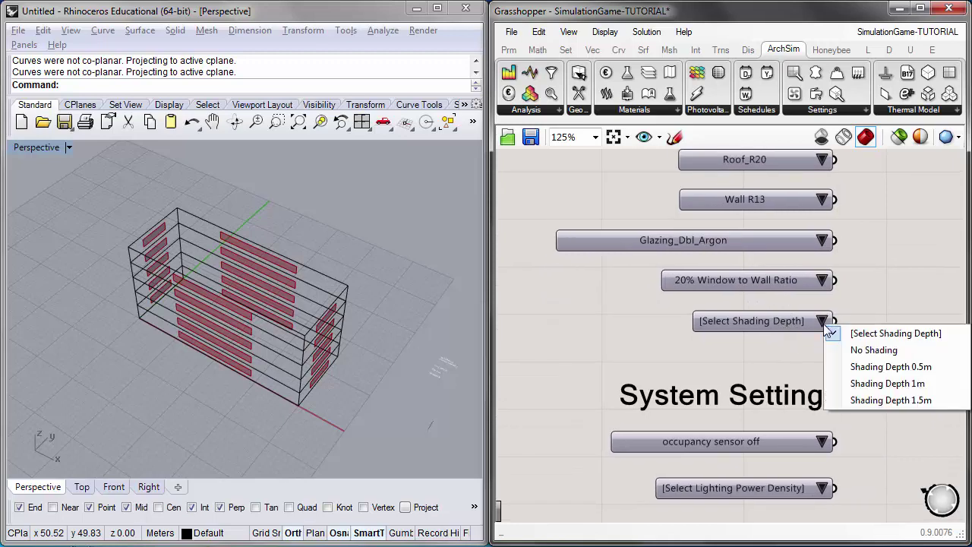
{"action": "left_click", "coordinate": [870, 351]}
Step: Choose occupancy sensor off again in the System Settings and set the lighting power density to base lighting power density
{"action": "right_click_drag", "start_coordinate": [755, 431], "coordinate": [729, 269]}
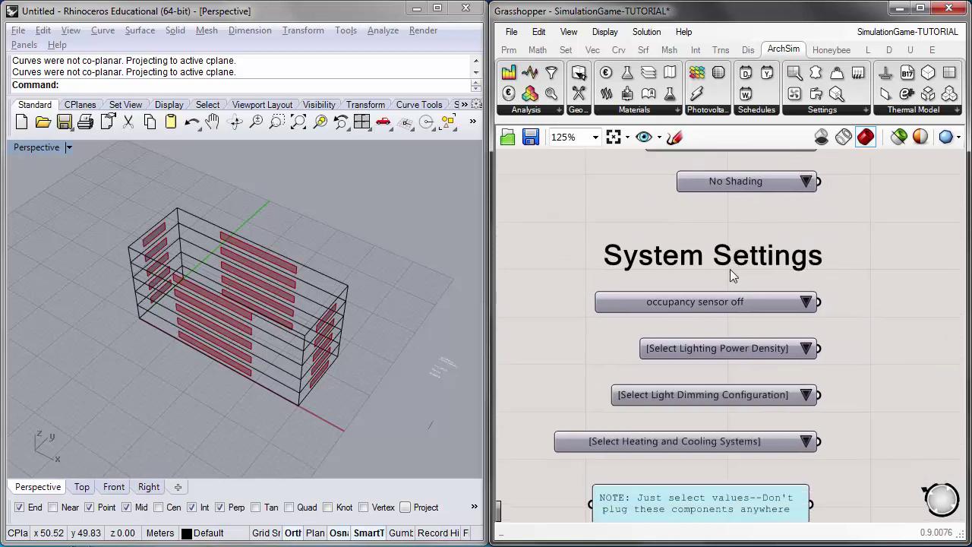
{"action": "left_click", "coordinate": [809, 302]}
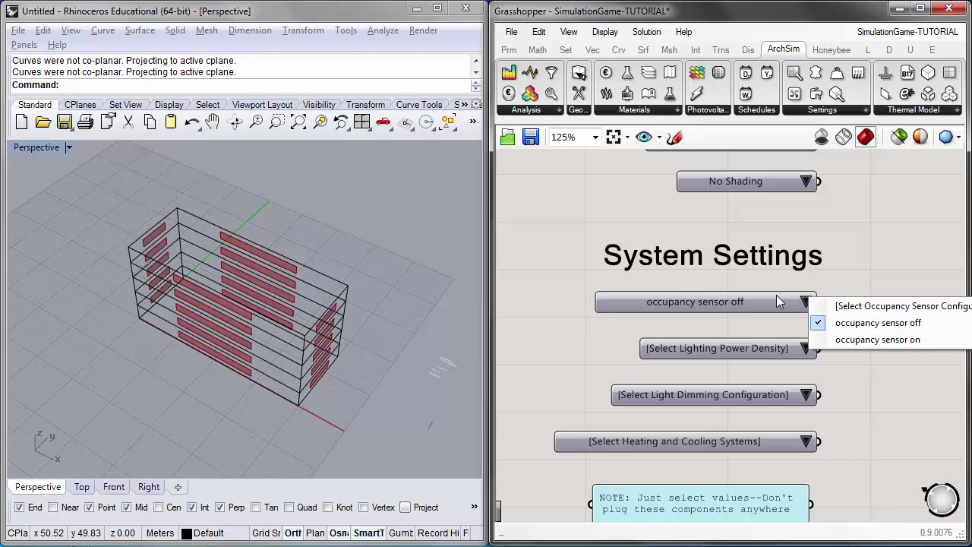
{"action": "left_click", "coordinate": [867, 324]}
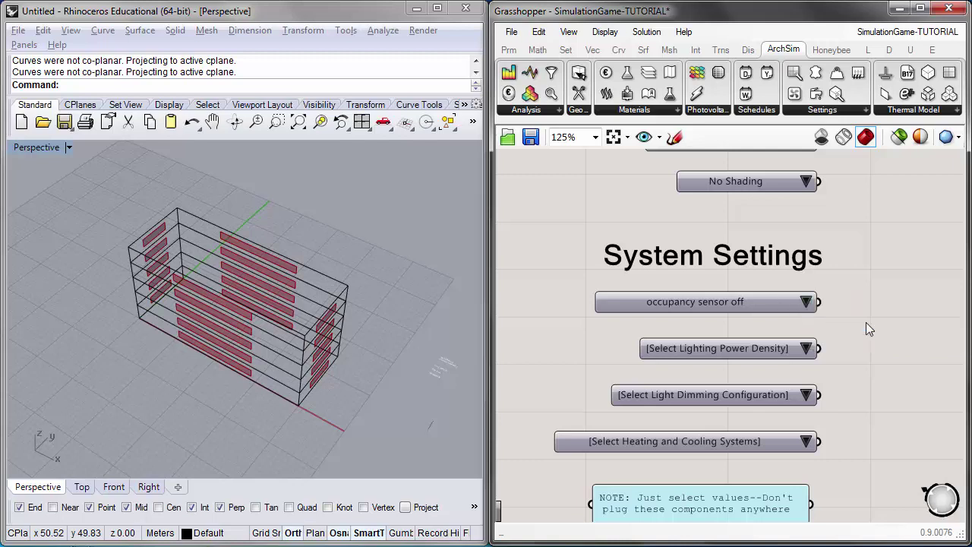
{"action": "left_click", "coordinate": [805, 349]}
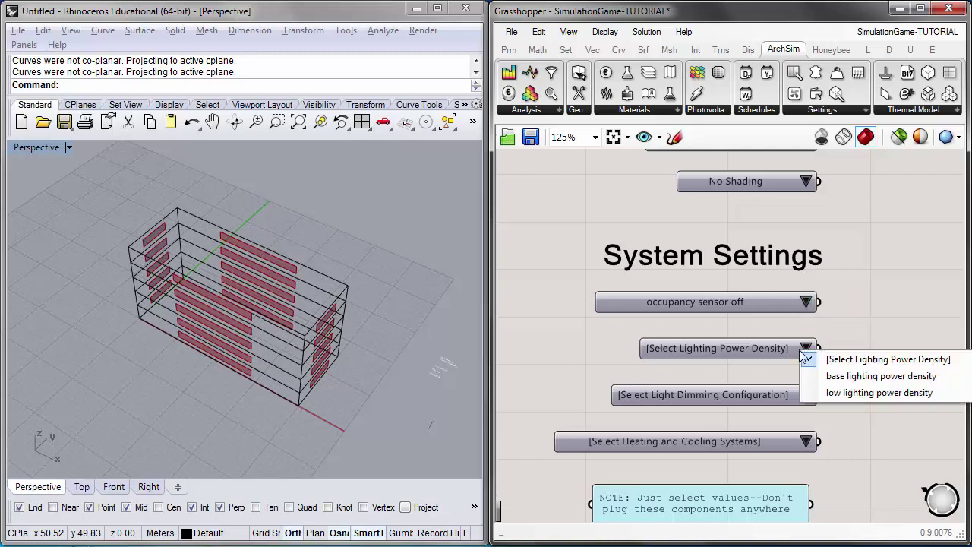
{"action": "left_click", "coordinate": [920, 376]}
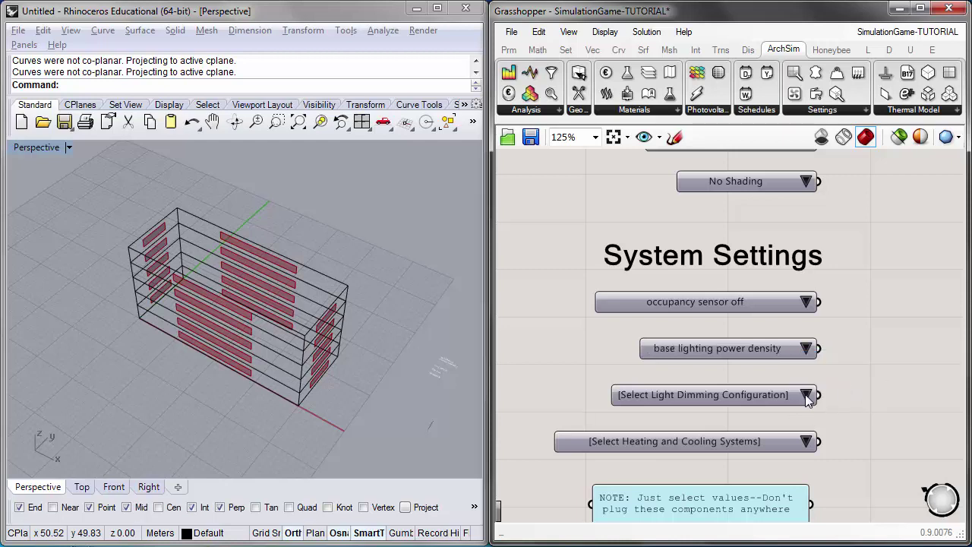
Step: Set the light dimming configuration to dimming off and the heating and cooling system to Boiler Heating, Direct Expansion A/C Cooling
{"action": "left_click", "coordinate": [807, 395]}
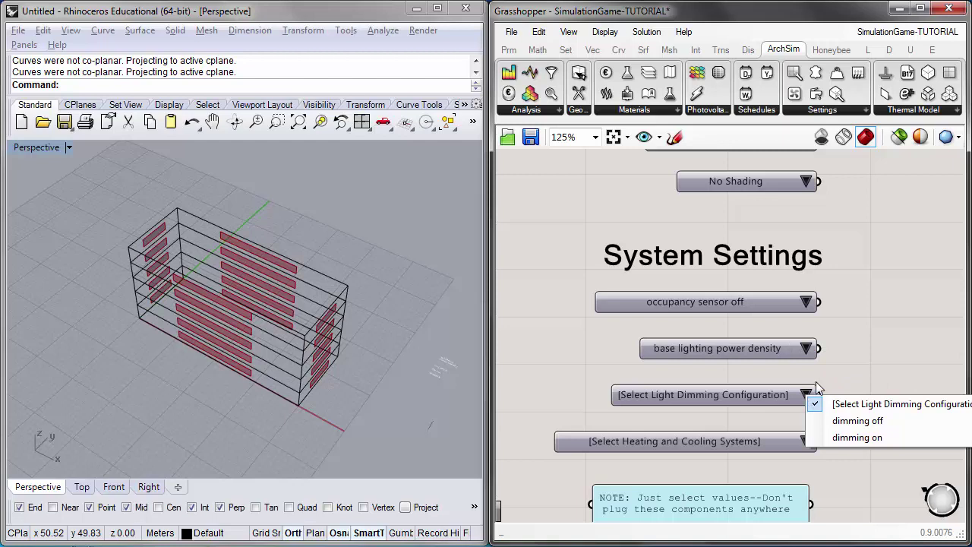
{"action": "left_click", "coordinate": [888, 420]}
{"action": "left_click", "coordinate": [807, 441]}
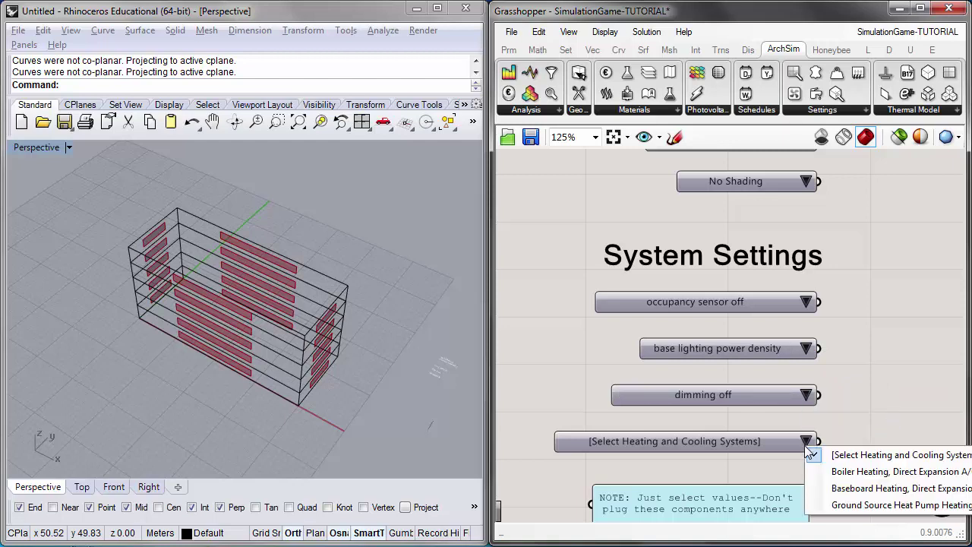
{"action": "left_click", "coordinate": [949, 477]}
Step: Examine the Current Area and Current Cost panels against their area and cost limits
{"action": "scroll", "coordinate": [763, 345], "scroll_direction": "down", "scroll_amount": 3}
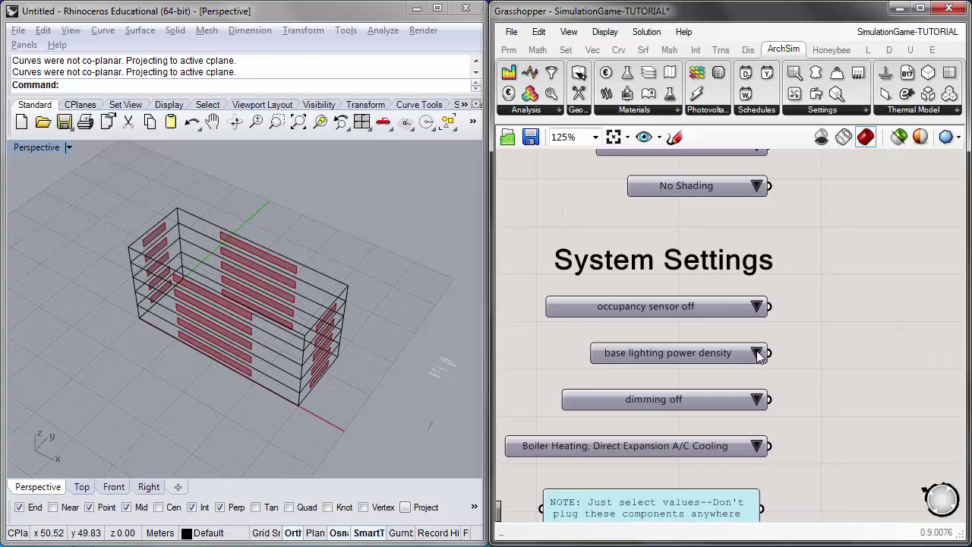
{"action": "right_click_drag", "start_coordinate": [774, 340], "coordinate": [648, 321]}
{"action": "right_click_drag", "start_coordinate": [814, 233], "coordinate": [787, 230]}
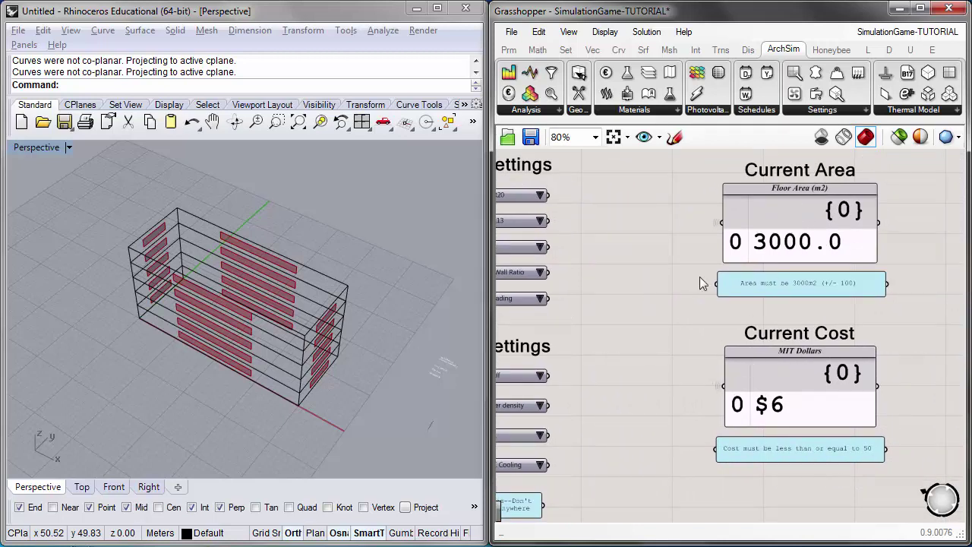
{"action": "right_click_drag", "start_coordinate": [754, 260], "coordinate": [740, 252]}
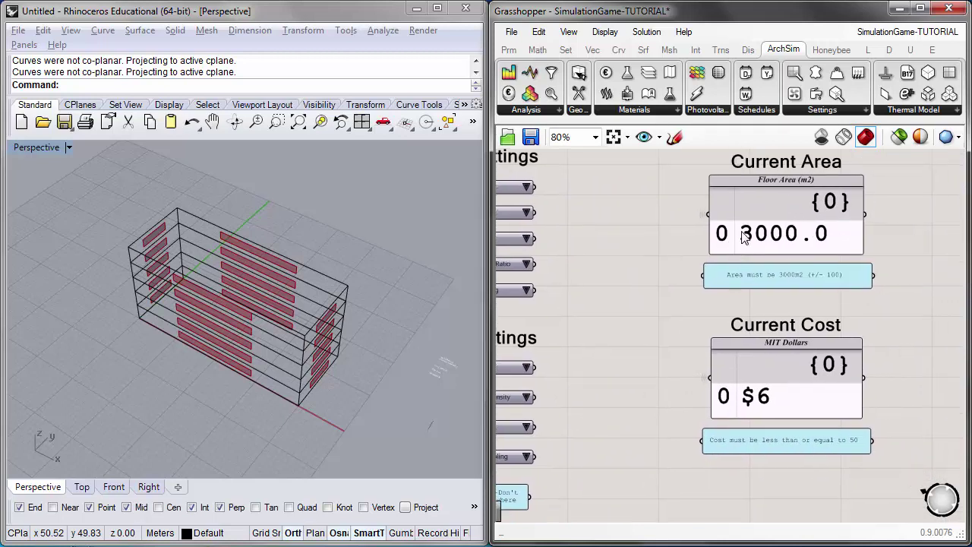
{"action": "scroll", "coordinate": [785, 190], "scroll_direction": "up", "scroll_amount": 2}
{"action": "scroll", "coordinate": [771, 199], "scroll_direction": "down", "scroll_amount": 1}
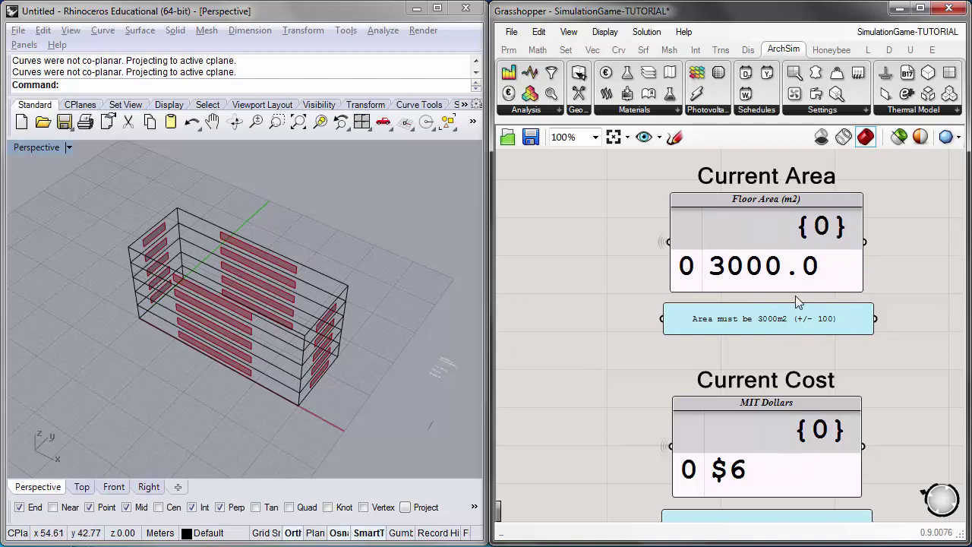
Step: Set the window-to-wall ratio to 40% Window to Wall Ratio in the Envelope Settings
{"action": "left_click", "coordinate": [349, 318]}
{"action": "mouse_move", "coordinate": [349, 317]}
{"action": "right_mouse_down"}
{"action": "mouse_move", "coordinate": [342, 342]}
{"action": "mouse_move", "coordinate": [357, 319]}
{"action": "mouse_move", "coordinate": [346, 308]}
{"action": "right_mouse_up"}
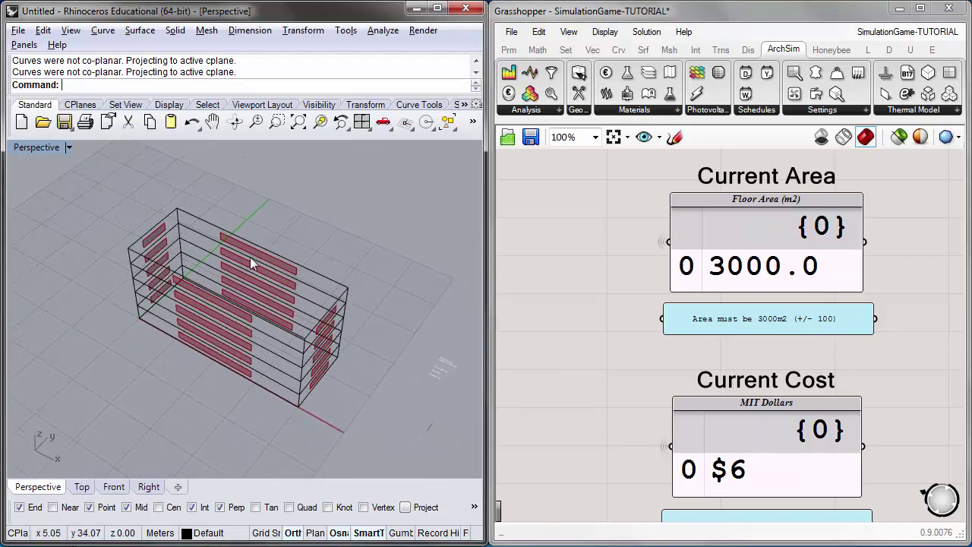
{"action": "right_click_drag", "start_coordinate": [154, 255], "coordinate": [361, 279]}
{"action": "right_click_drag", "start_coordinate": [640, 283], "coordinate": [686, 271]}
{"action": "scroll", "coordinate": [644, 267], "scroll_direction": "down", "scroll_amount": 2}
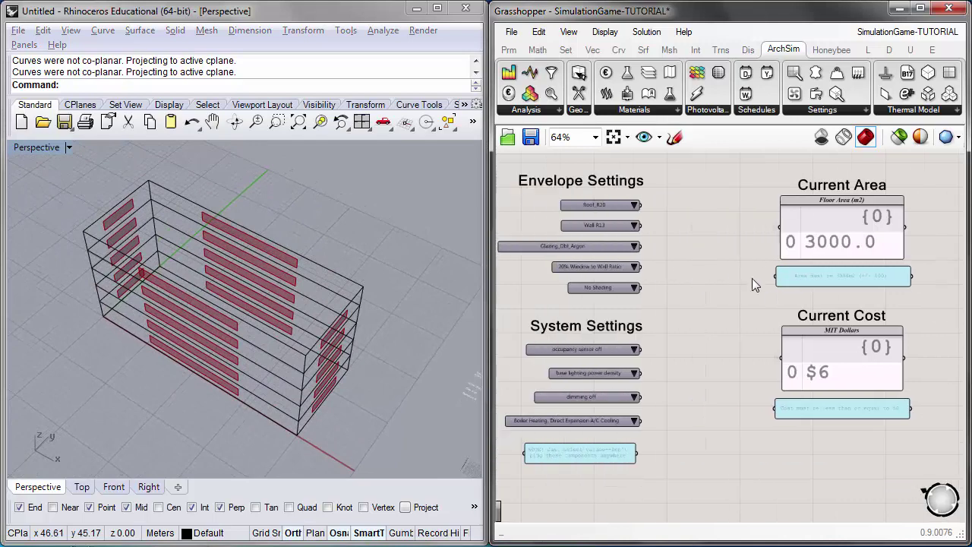
{"action": "scroll", "coordinate": [789, 328], "scroll_direction": "up", "scroll_amount": 1}
{"action": "right_click_drag", "start_coordinate": [795, 334], "coordinate": [807, 362]}
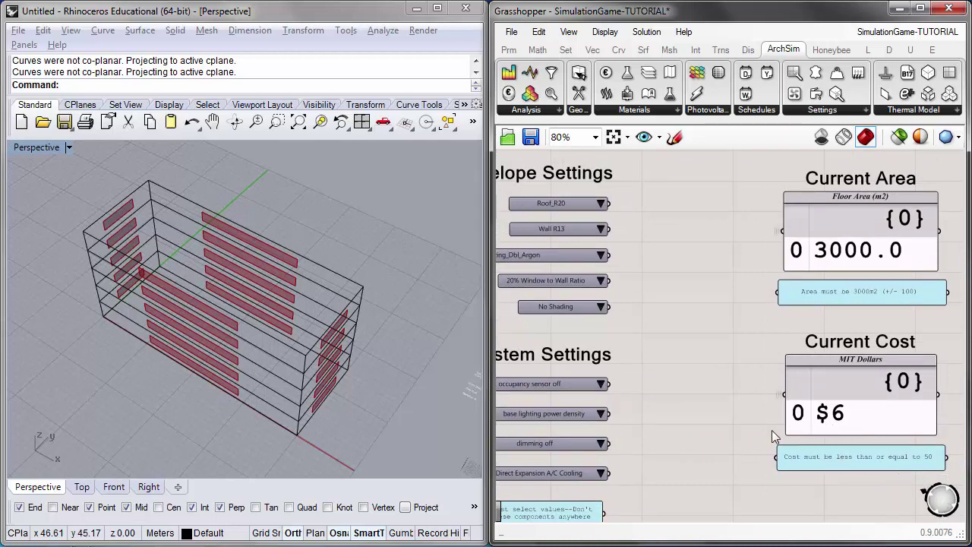
{"action": "right_click_drag", "start_coordinate": [638, 359], "coordinate": [694, 319]}
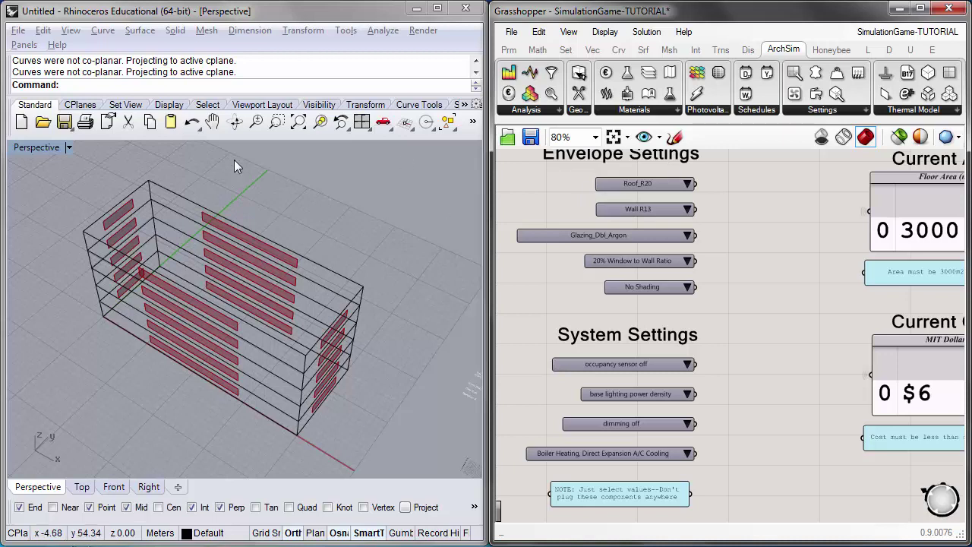
{"action": "left_click", "coordinate": [688, 261]}
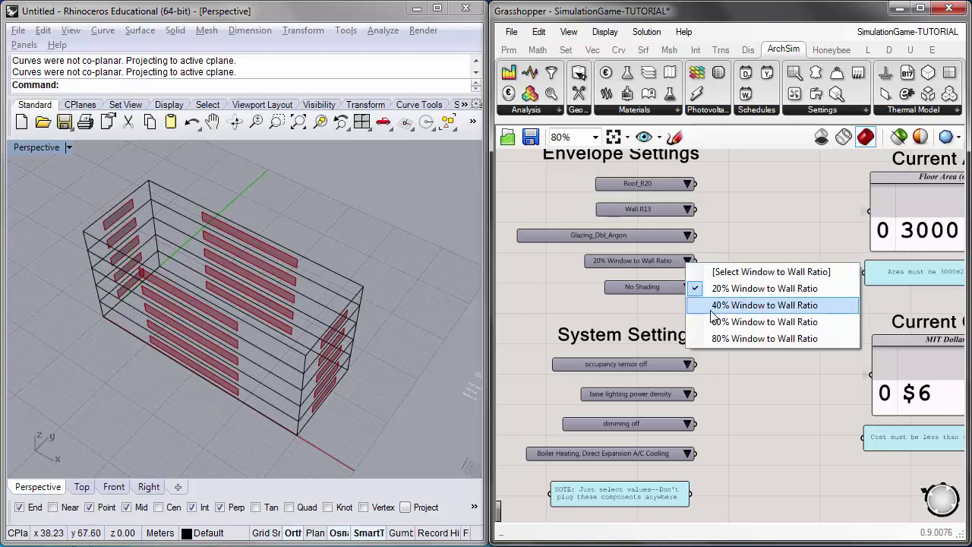
{"action": "left_click", "coordinate": [717, 307]}
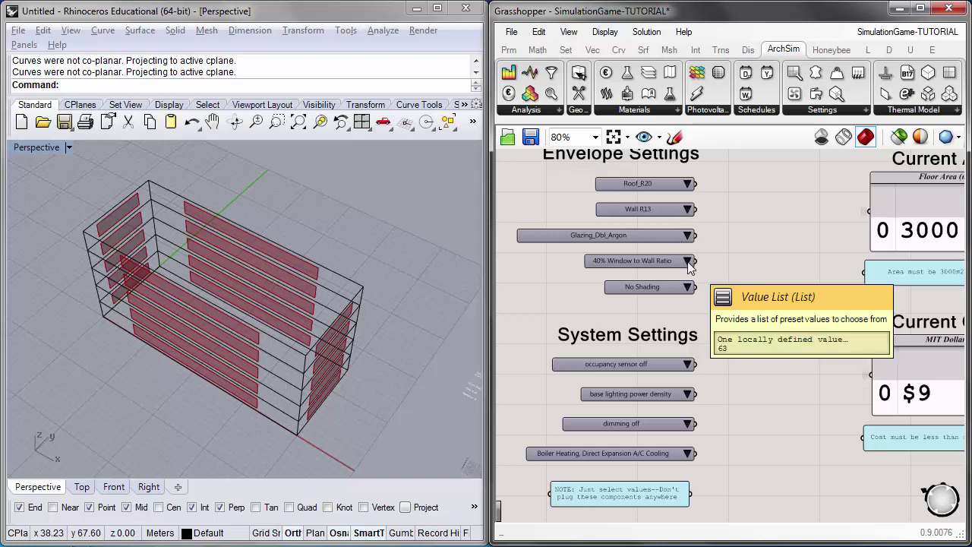
Step: Set the shading depth to Shading Depth 1m in the Envelope Settings and check the Current Cost panel
{"action": "left_click", "coordinate": [687, 288]}
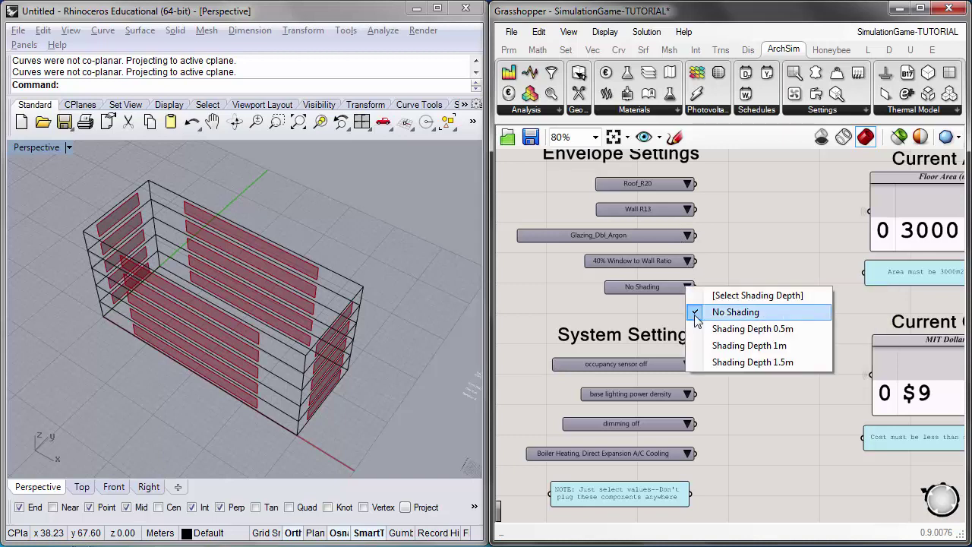
{"action": "left_click", "coordinate": [745, 347]}
{"action": "right_click_drag", "start_coordinate": [831, 426], "coordinate": [782, 429]}
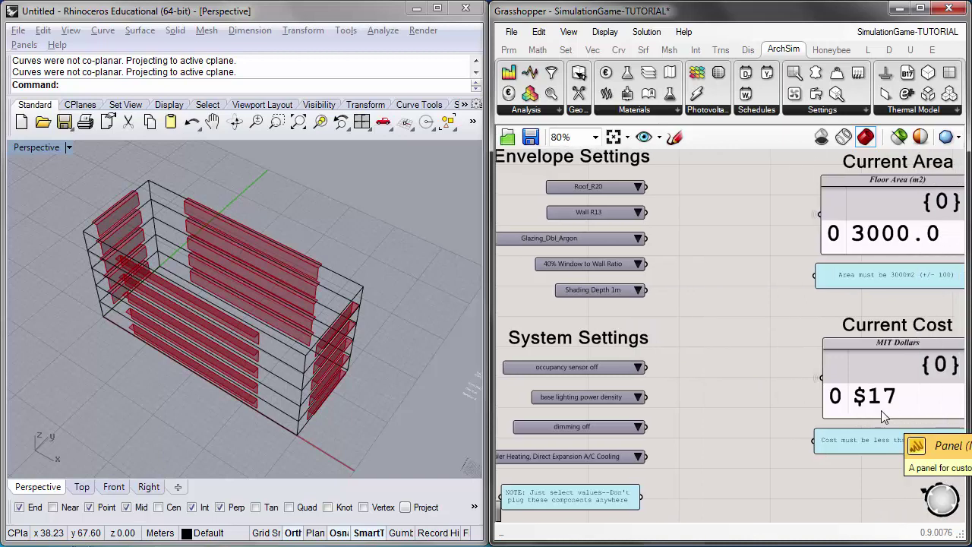
Step: Review the occupancy sensor options in the System Settings and keep occupancy sensor off selected
{"action": "right_click_drag", "start_coordinate": [636, 357], "coordinate": [717, 352]}
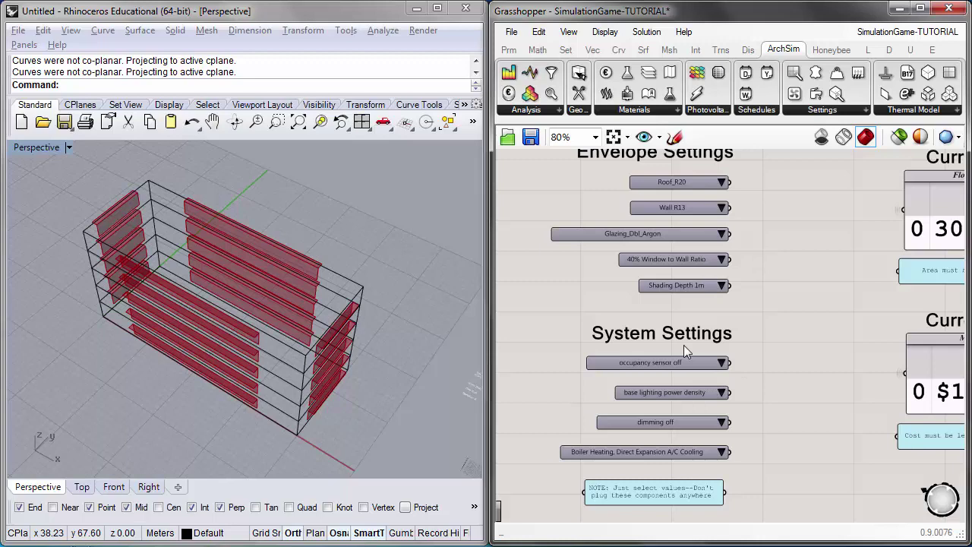
{"action": "scroll", "coordinate": [687, 319], "scroll_direction": "up", "scroll_amount": 3}
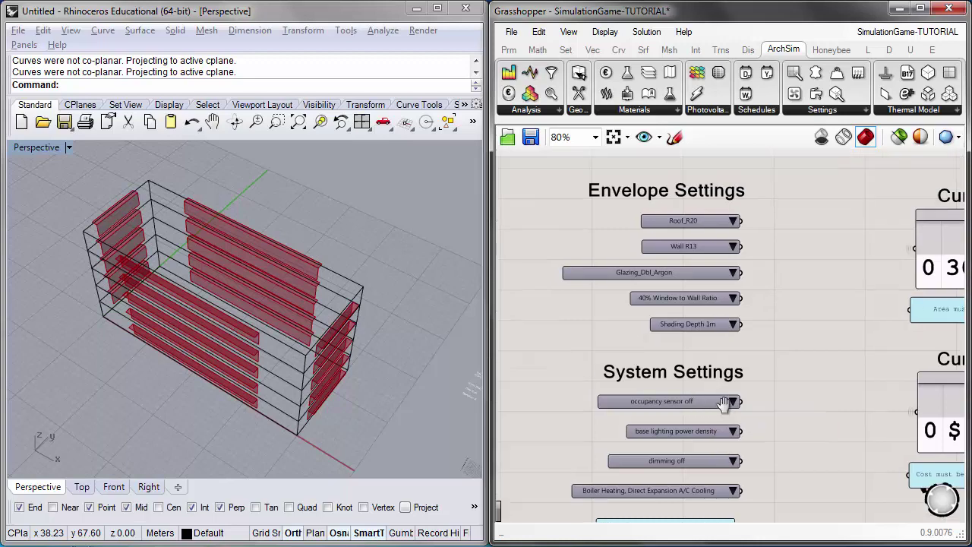
{"action": "right_click_drag", "start_coordinate": [708, 313], "coordinate": [733, 274]}
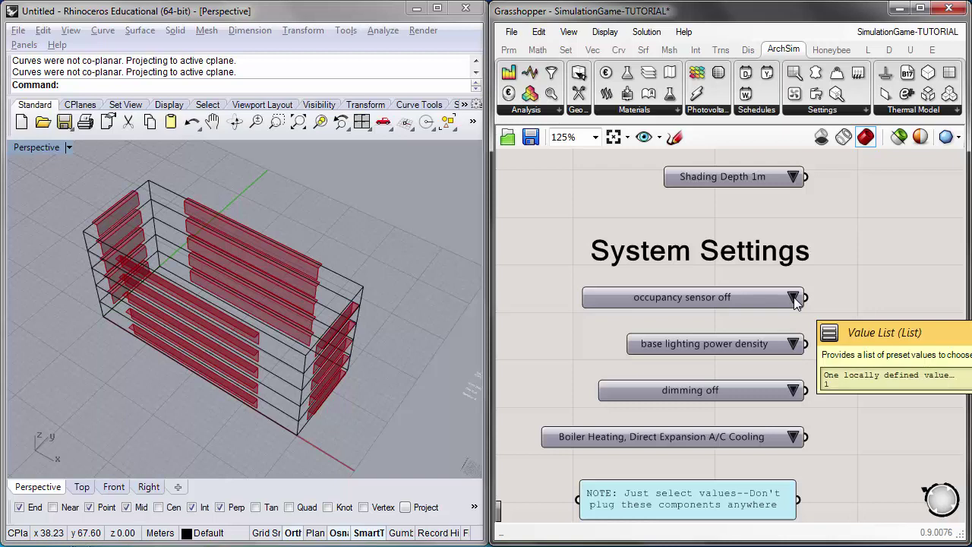
{"action": "right_click_drag", "start_coordinate": [784, 317], "coordinate": [797, 285]}
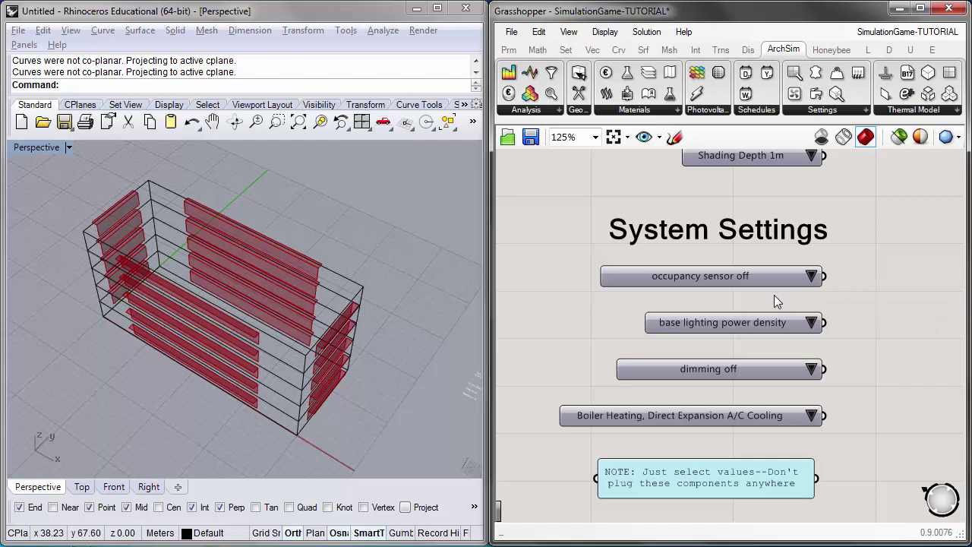
{"action": "left_click", "coordinate": [812, 278]}
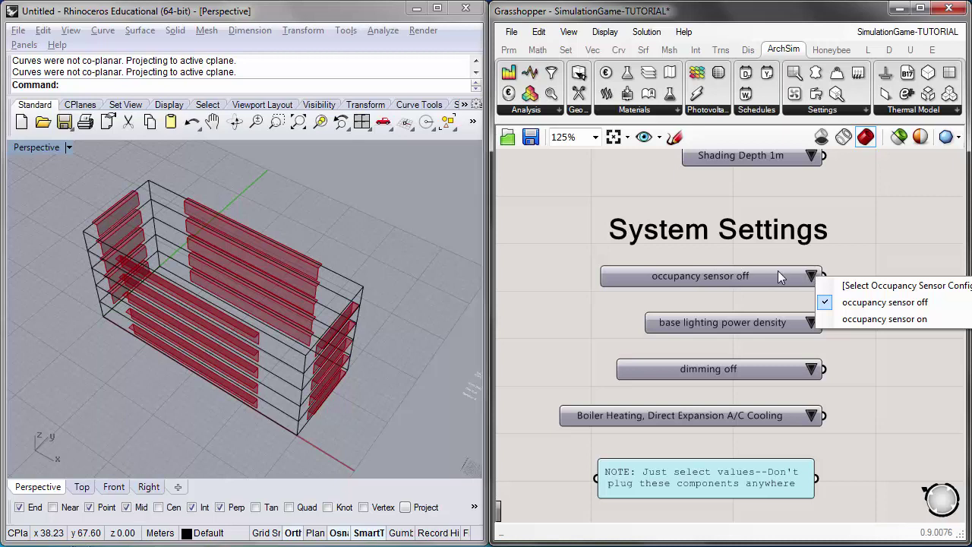
{"action": "left_click", "coordinate": [855, 303]}
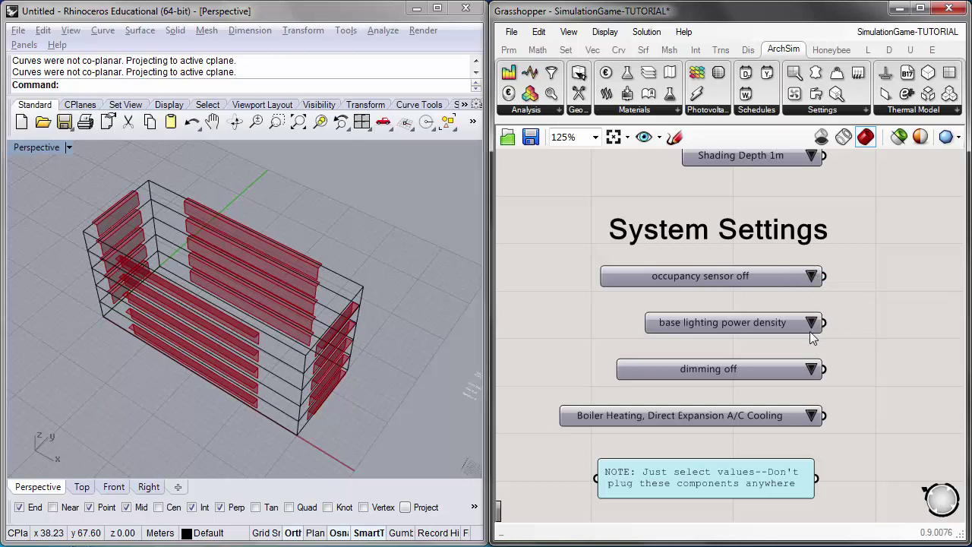
Step: Review the lighting power density options and inspect the values defined for base and low density without changing them
{"action": "left_click", "coordinate": [811, 323]}
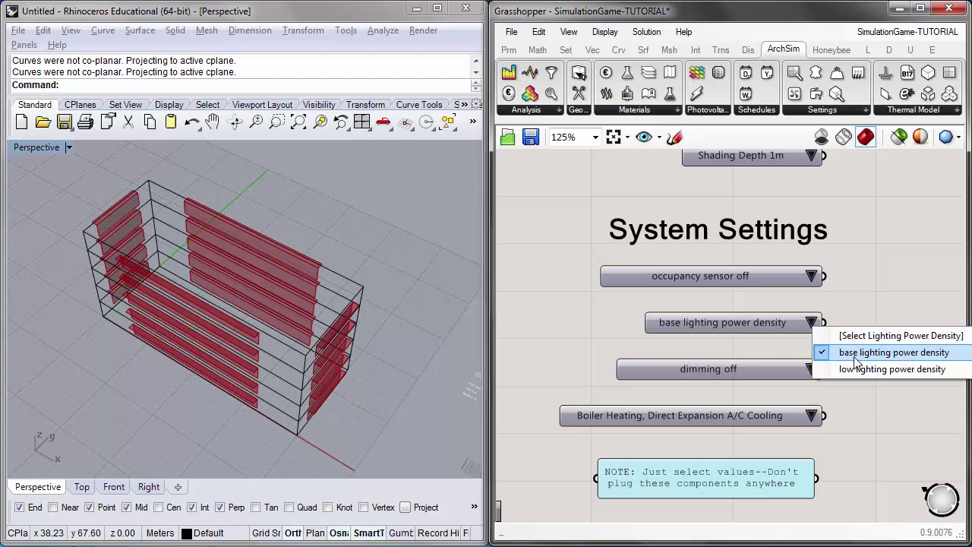
{"action": "double_click", "coordinate": [721, 322]}
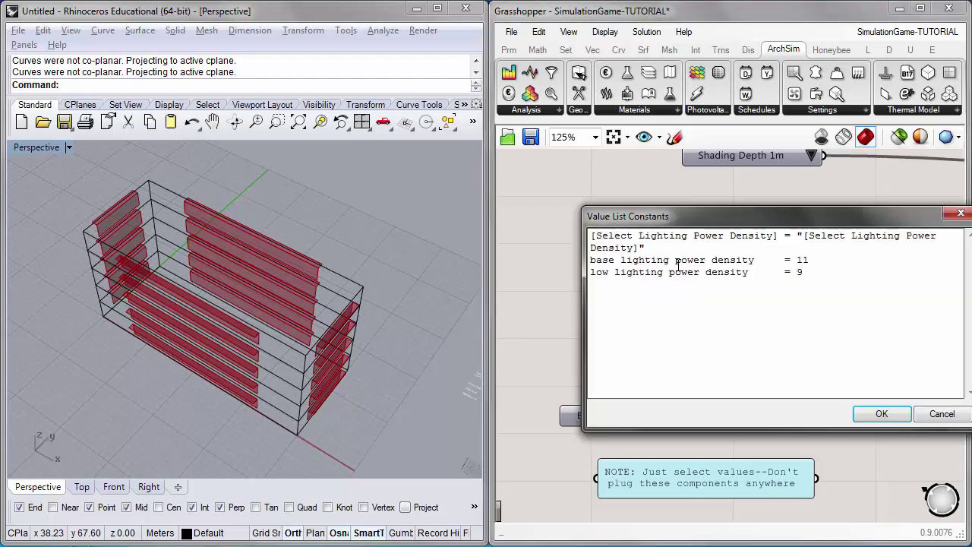
{"action": "double_click", "coordinate": [803, 260]}
{"action": "left_click", "coordinate": [602, 272]}
{"action": "left_click", "coordinate": [804, 272]}
{"action": "left_click", "coordinate": [946, 417]}
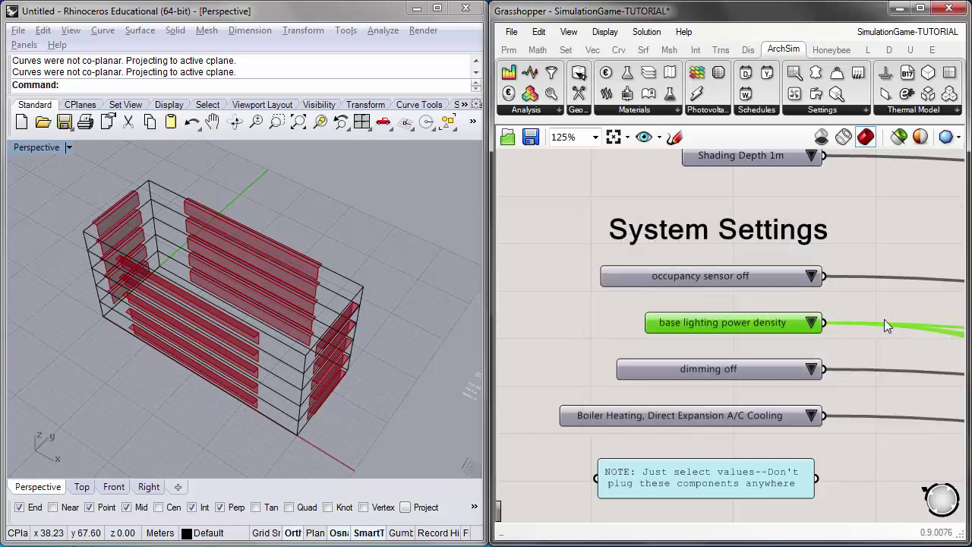
{"action": "right_click_drag", "start_coordinate": [884, 319], "coordinate": [839, 321]}
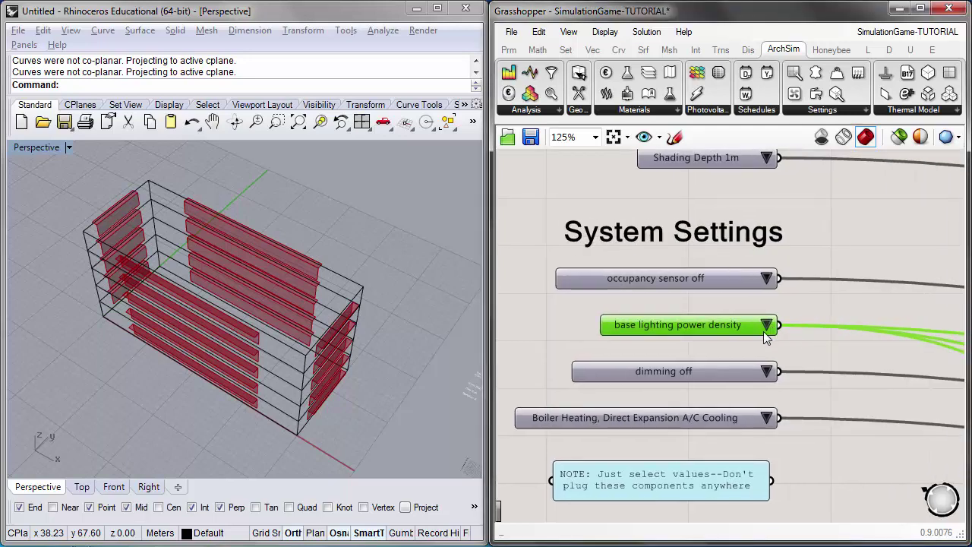
{"action": "scroll", "coordinate": [766, 337], "scroll_direction": "down", "scroll_amount": 1}
{"action": "scroll", "coordinate": [764, 334], "scroll_direction": "up", "scroll_amount": 1}
Step: Review the light dimming configuration options in the System Settings, leaving the selection unchanged
{"action": "left_click", "coordinate": [759, 372]}
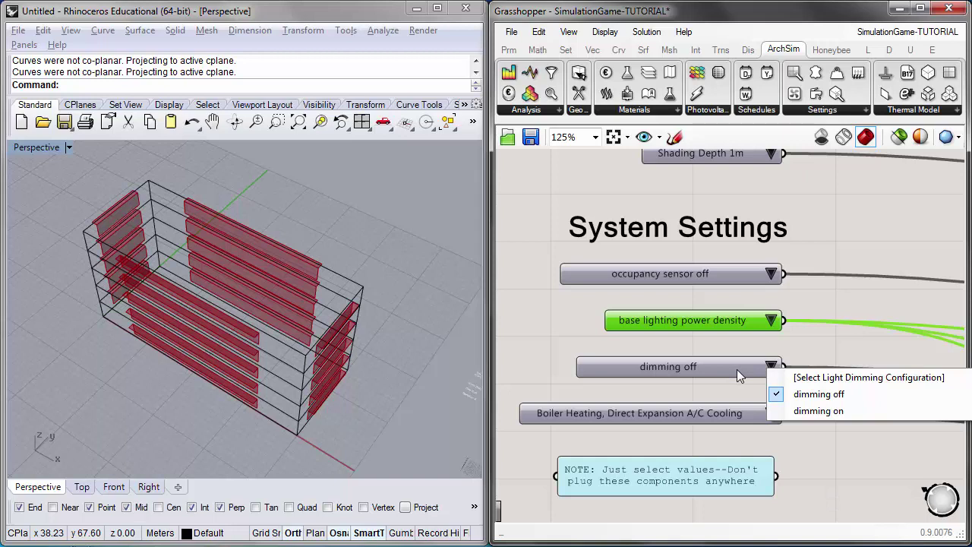
{"action": "left_click", "coordinate": [741, 370]}
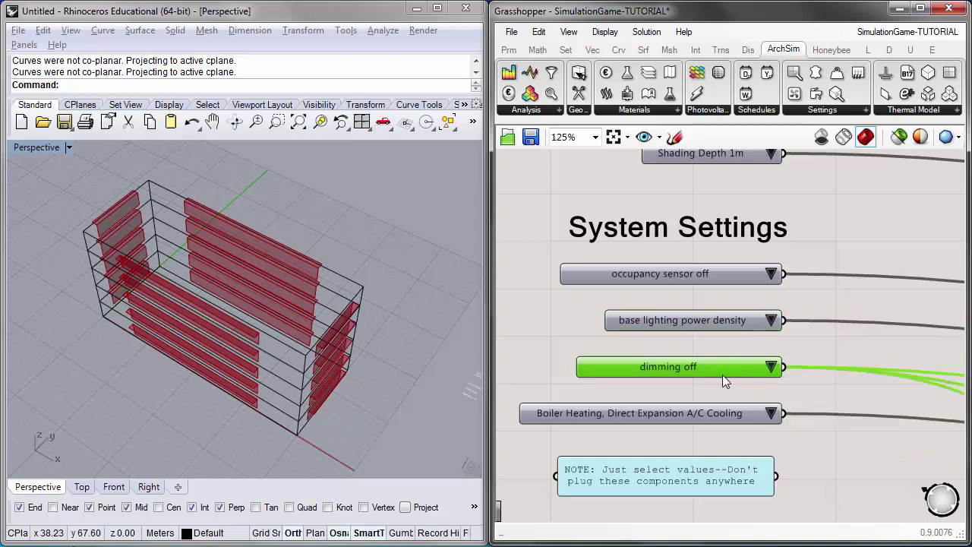
{"action": "left_click", "coordinate": [769, 371]}
{"action": "left_click", "coordinate": [780, 369]}
{"action": "left_click", "coordinate": [774, 369]}
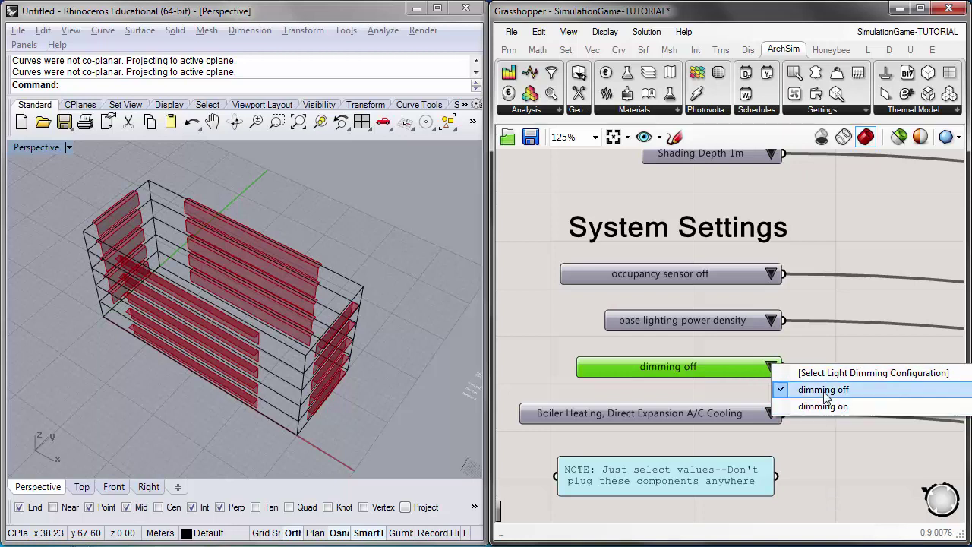
{"action": "left_click", "coordinate": [809, 364]}
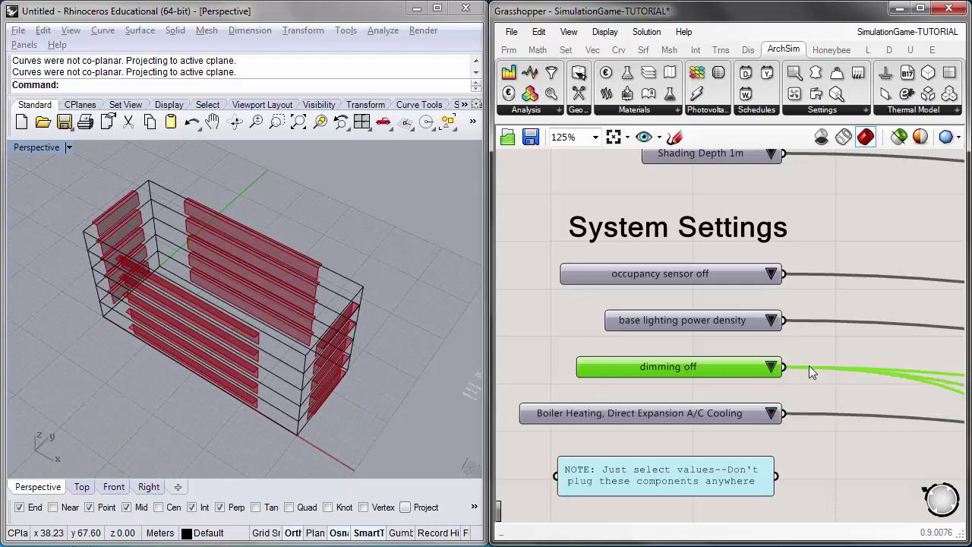
{"action": "scroll", "coordinate": [746, 360], "scroll_direction": "down", "scroll_amount": 3}
{"action": "scroll", "coordinate": [711, 360], "scroll_direction": "up", "scroll_amount": 2}
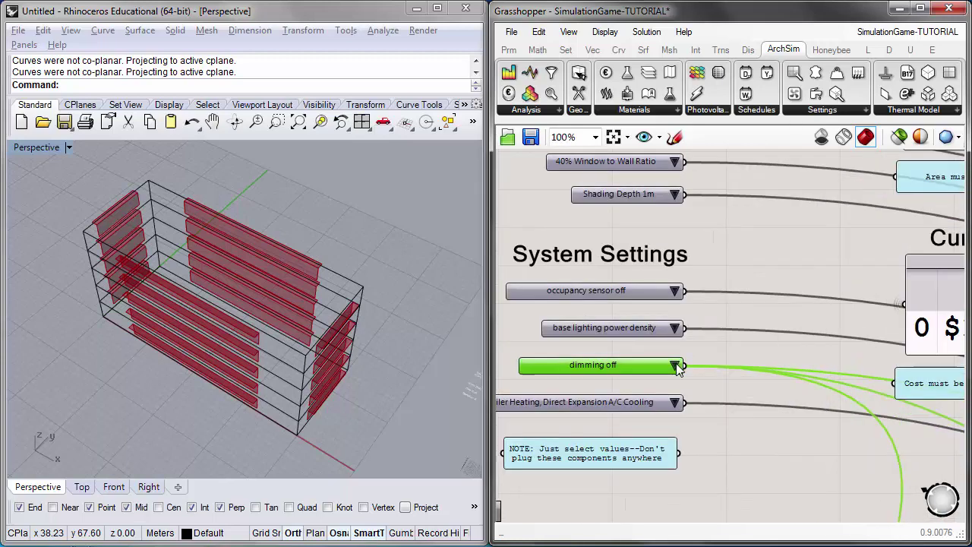
Step: Try the dimming on configuration to check its effect on the current cost, and return it to dimming off
{"action": "left_click", "coordinate": [675, 366]}
{"action": "left_click", "coordinate": [714, 407]}
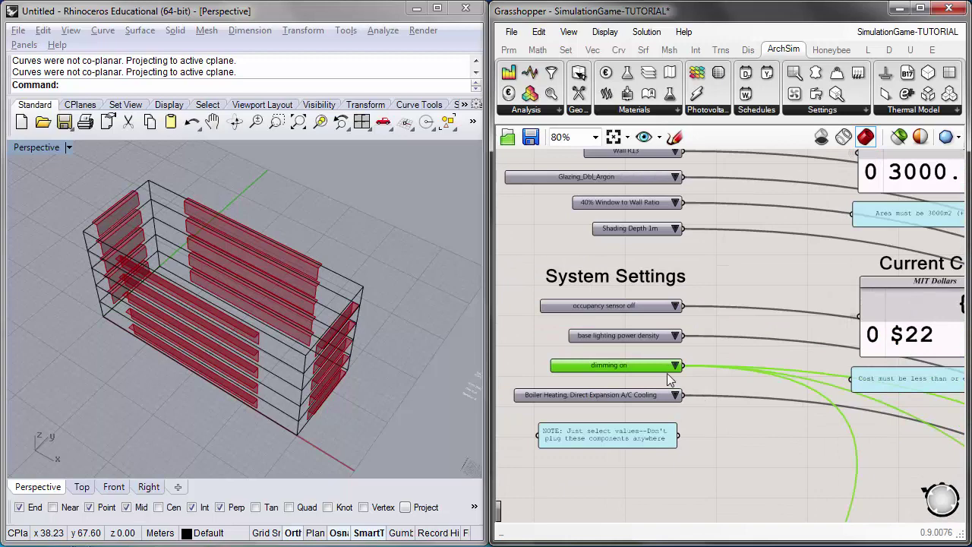
{"action": "left_click", "coordinate": [675, 365]}
{"action": "left_click", "coordinate": [706, 400]}
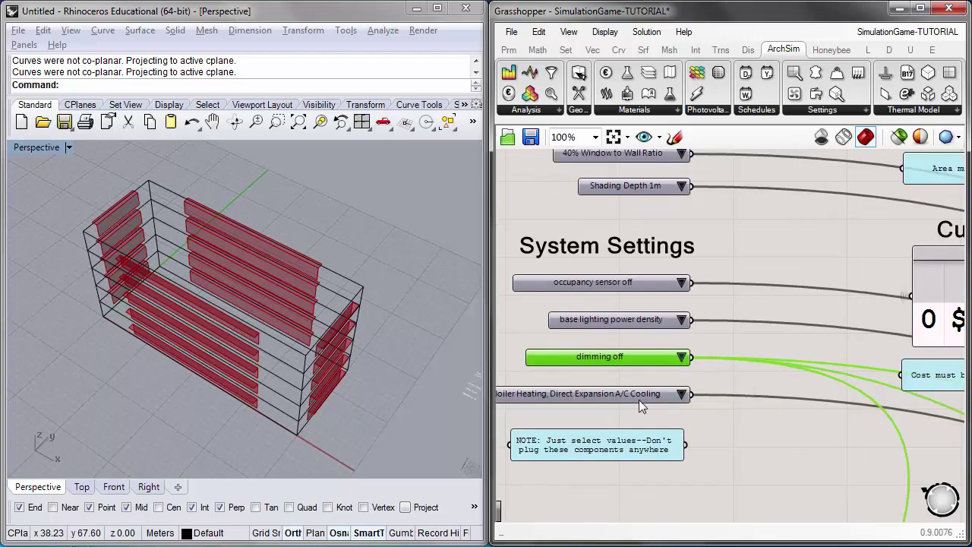
Step: Review the available heating and cooling systems in the System Settings and close the list without changing the selection
{"action": "scroll", "coordinate": [729, 402], "scroll_direction": "up", "scroll_amount": 2}
{"action": "left_click", "coordinate": [738, 395]}
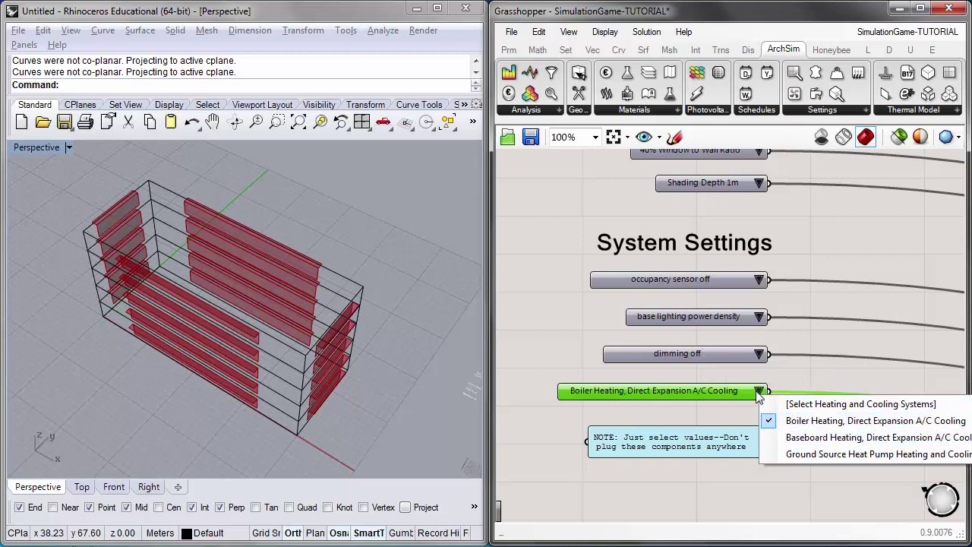
{"action": "left_click", "coordinate": [836, 381]}
{"action": "right_click_drag", "start_coordinate": [836, 381], "coordinate": [740, 379]}
{"action": "scroll", "coordinate": [735, 379], "scroll_direction": "down", "scroll_amount": 2}
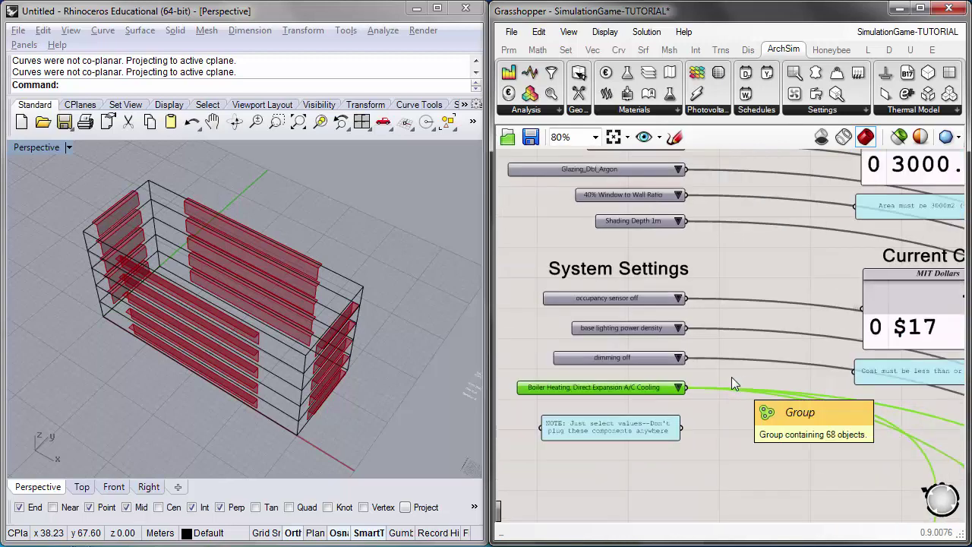
Step: Examine the Current Area and Current Cost panels together with the building model and its shaded windows
{"action": "right_click_drag", "start_coordinate": [714, 363], "coordinate": [715, 367]}
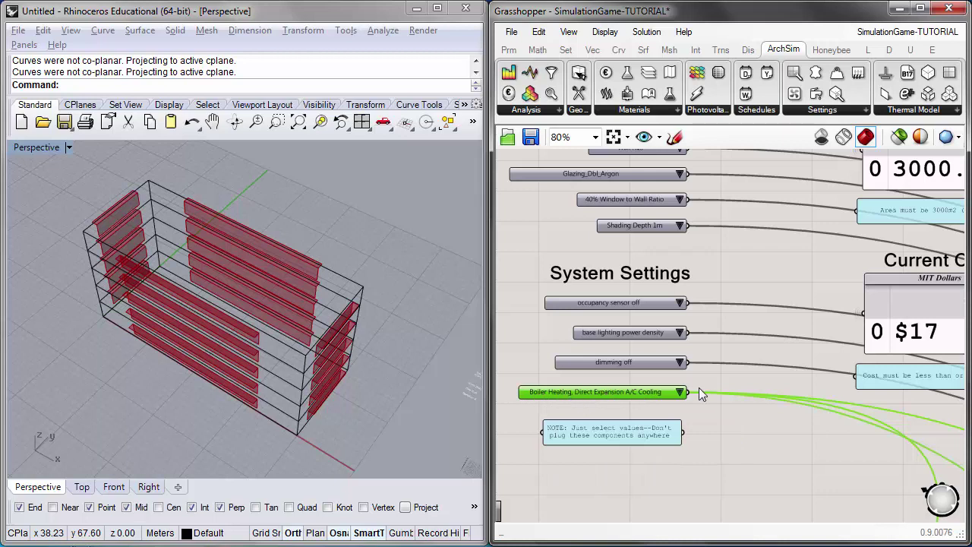
{"action": "right_click_drag", "start_coordinate": [703, 329], "coordinate": [702, 354]}
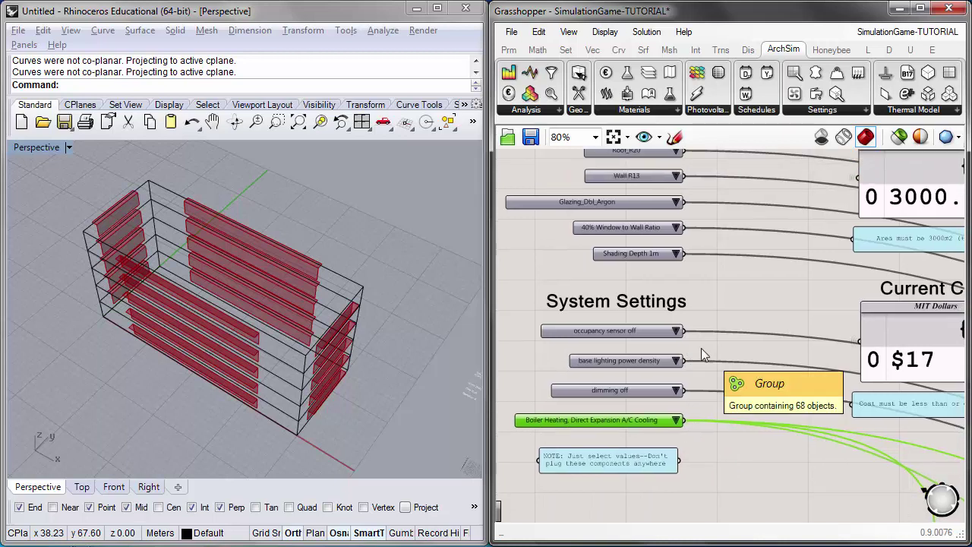
{"action": "right_click_drag", "start_coordinate": [716, 283], "coordinate": [717, 384]}
{"action": "right_click_drag", "start_coordinate": [823, 310], "coordinate": [659, 253]}
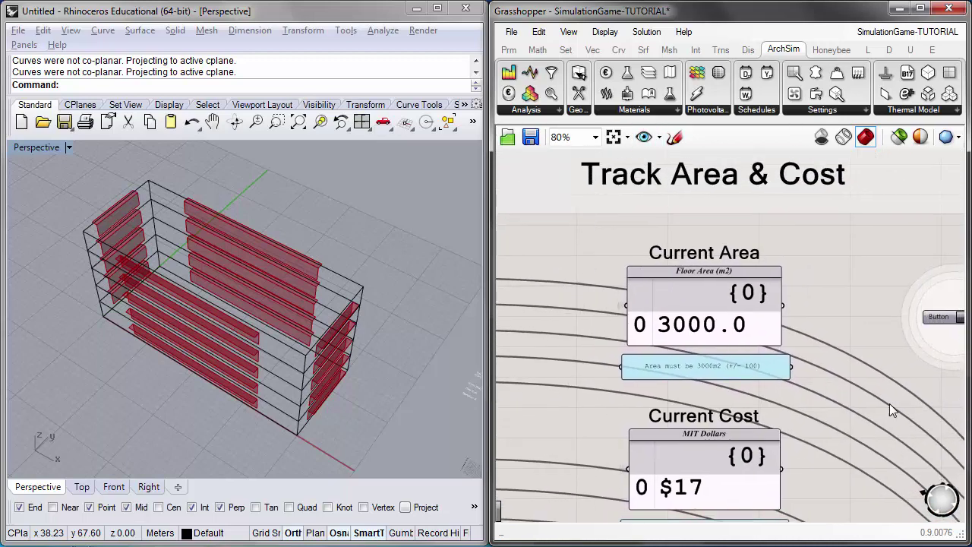
{"action": "scroll", "coordinate": [674, 200], "scroll_direction": "down", "scroll_amount": 2}
{"action": "scroll", "coordinate": [663, 249], "scroll_direction": "up", "scroll_amount": 1}
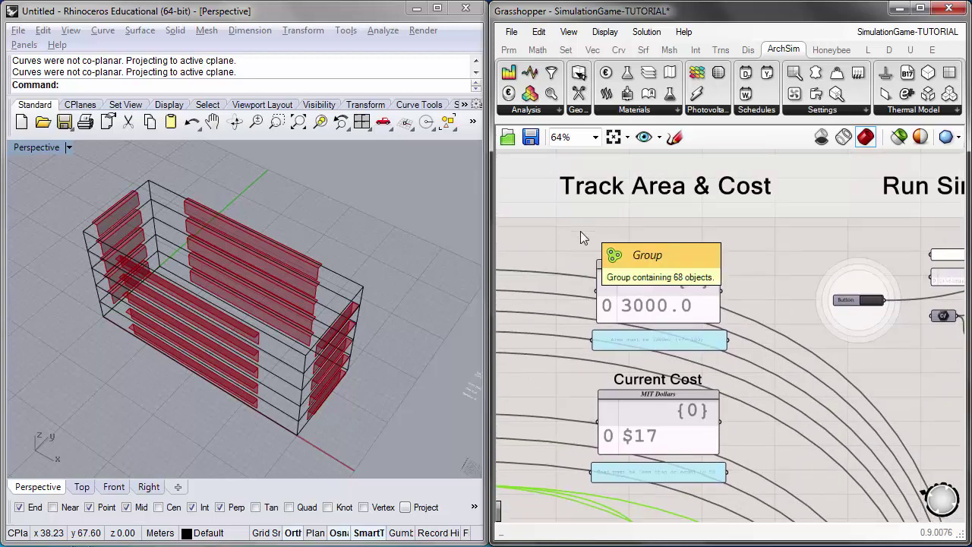
{"action": "right_click_drag", "start_coordinate": [322, 216], "coordinate": [351, 199]}
{"action": "right_click_drag", "start_coordinate": [357, 289], "coordinate": [410, 342]}
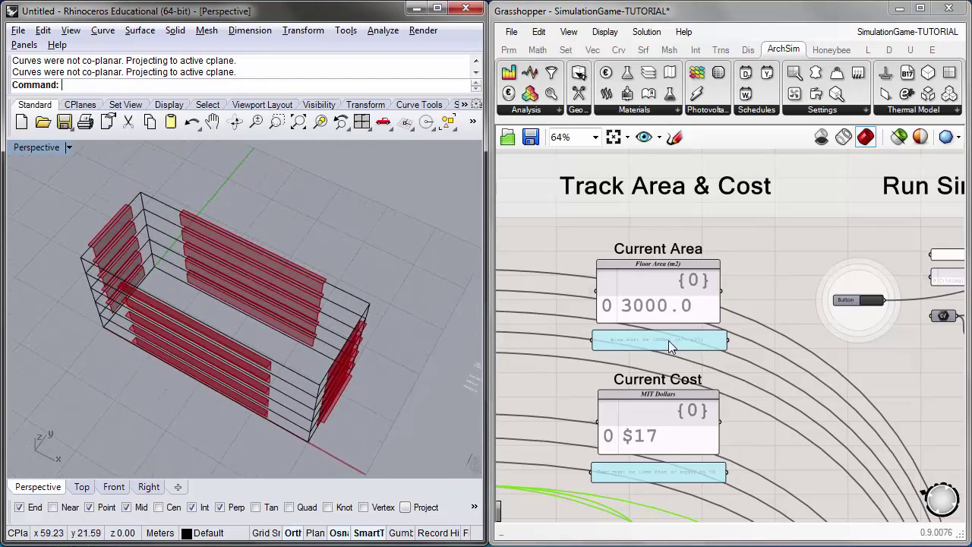
Step: Examine the Run Simulation section with its run button, simulation name, directory and weather file inputs
{"action": "right_click_drag", "start_coordinate": [814, 411], "coordinate": [646, 400]}
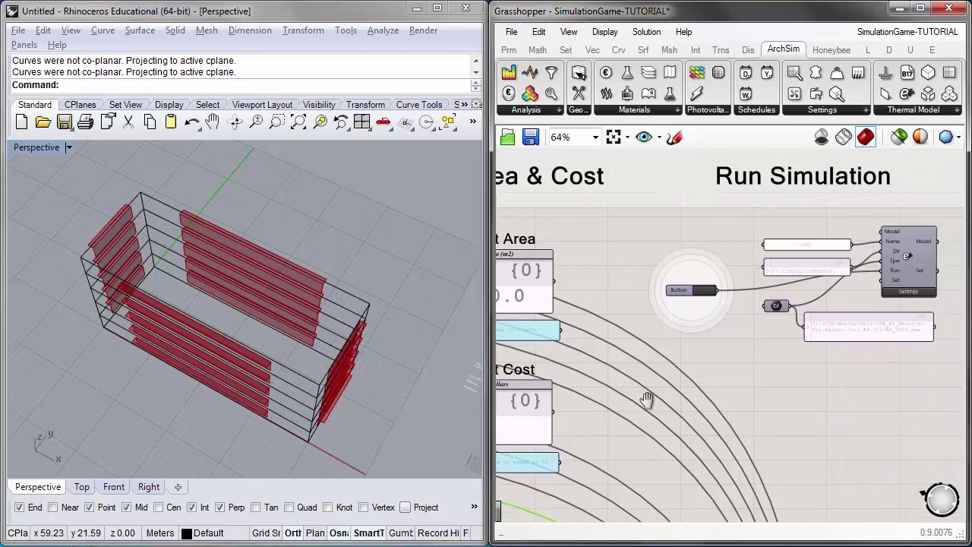
{"action": "right_click_drag", "start_coordinate": [822, 373], "coordinate": [744, 384]}
{"action": "scroll", "coordinate": [781, 298], "scroll_direction": "up", "scroll_amount": 1}
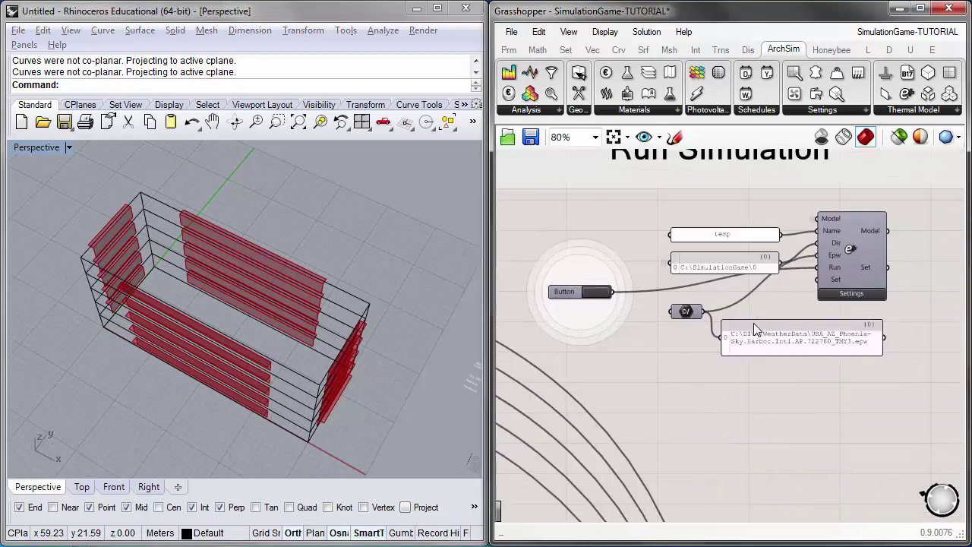
{"action": "right_click_drag", "start_coordinate": [782, 299], "coordinate": [772, 346]}
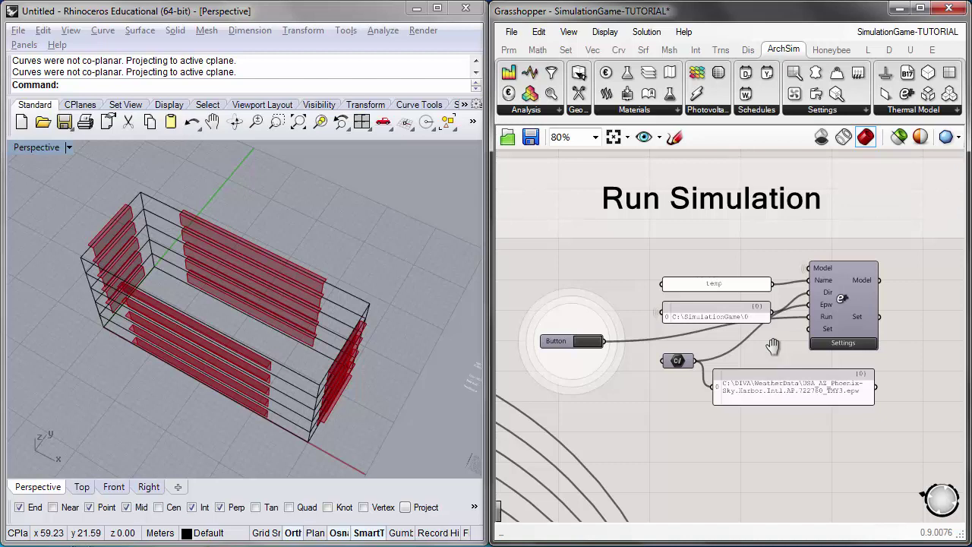
Step: Examine the Energy Plus run component's Model, Name and Dir inputs, including the temp name panel and the simulation directory panel
{"action": "left_click", "coordinate": [858, 296]}
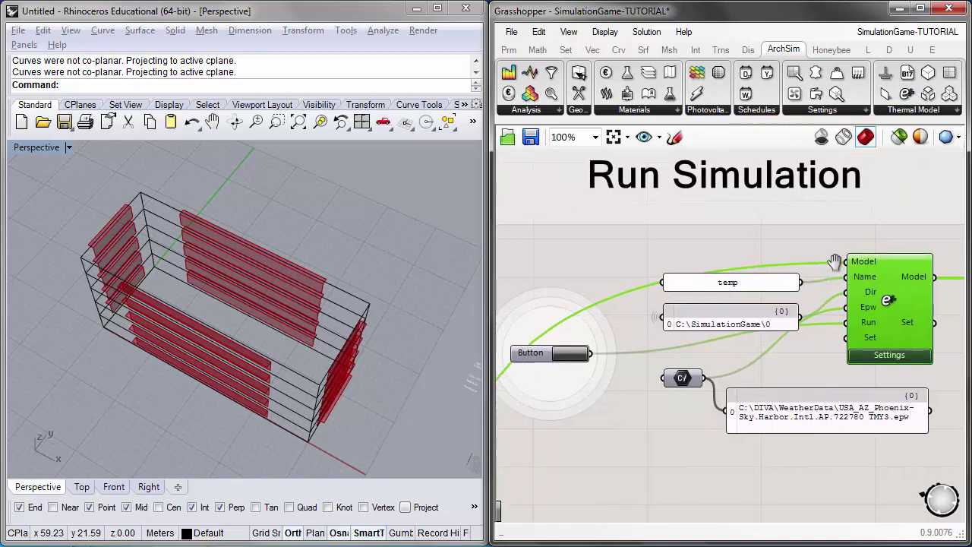
{"action": "scroll", "coordinate": [811, 268], "scroll_direction": "down", "scroll_amount": 1}
{"action": "right_click_drag", "start_coordinate": [701, 302], "coordinate": [682, 268]}
{"action": "scroll", "coordinate": [782, 213], "scroll_direction": "up", "scroll_amount": 3}
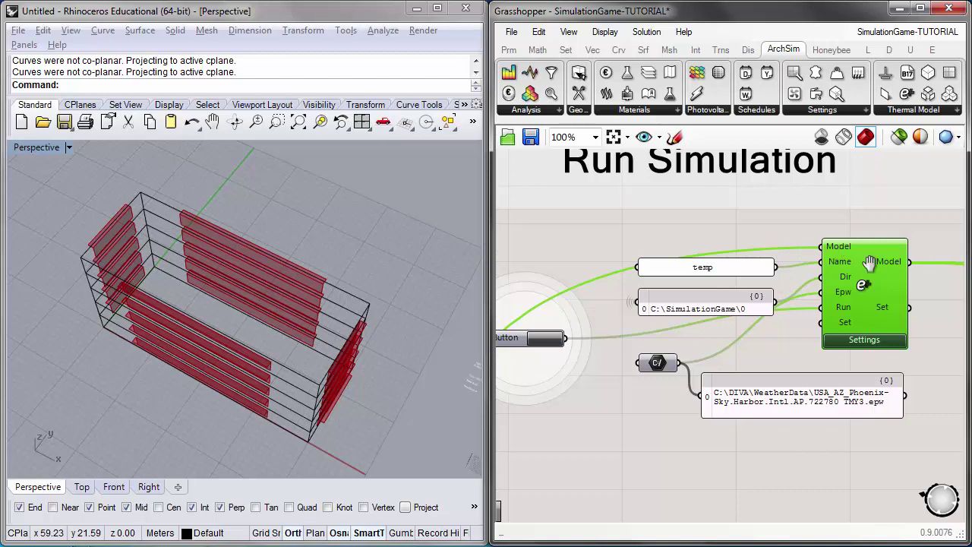
{"action": "right_click_drag", "start_coordinate": [870, 263], "coordinate": [865, 275]}
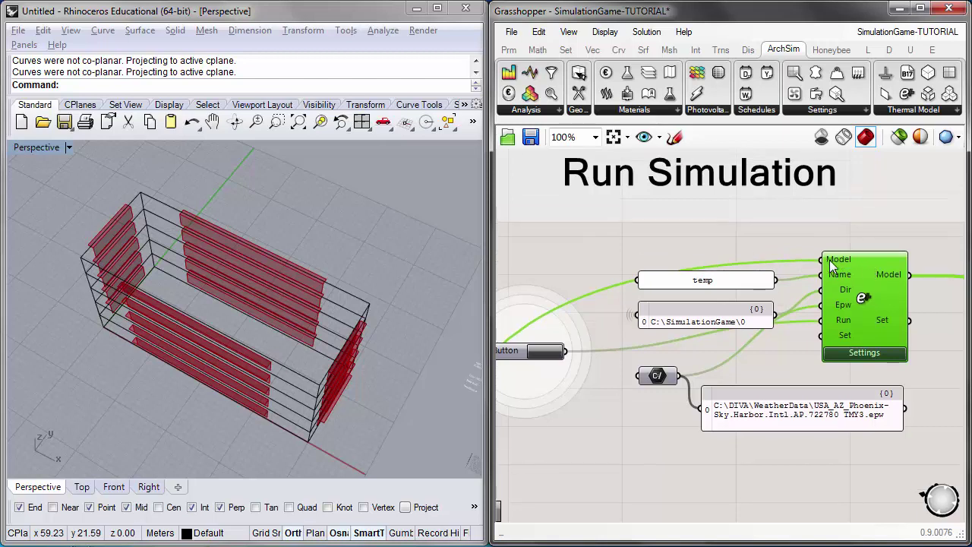
{"action": "left_click_drag", "start_coordinate": [729, 281], "coordinate": [728, 277]}
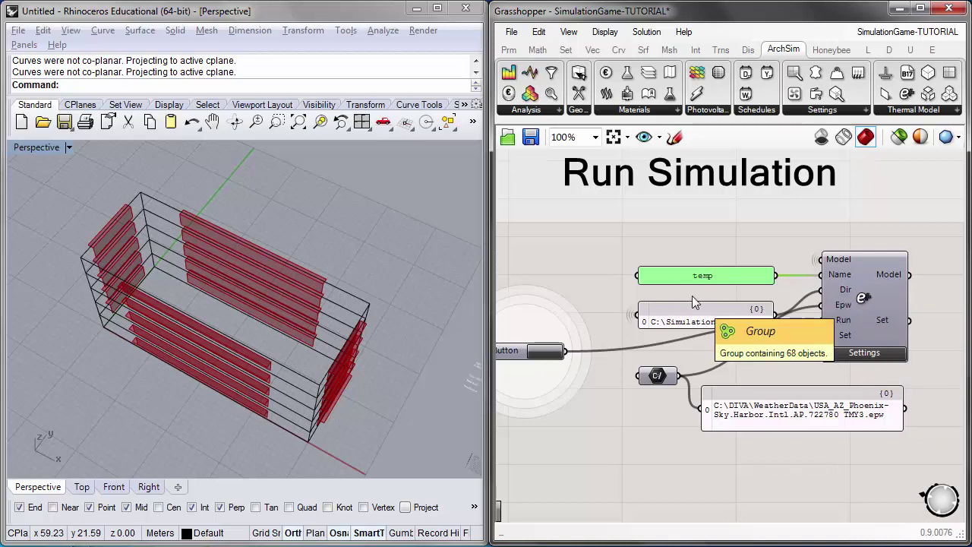
{"action": "left_click", "coordinate": [736, 299]}
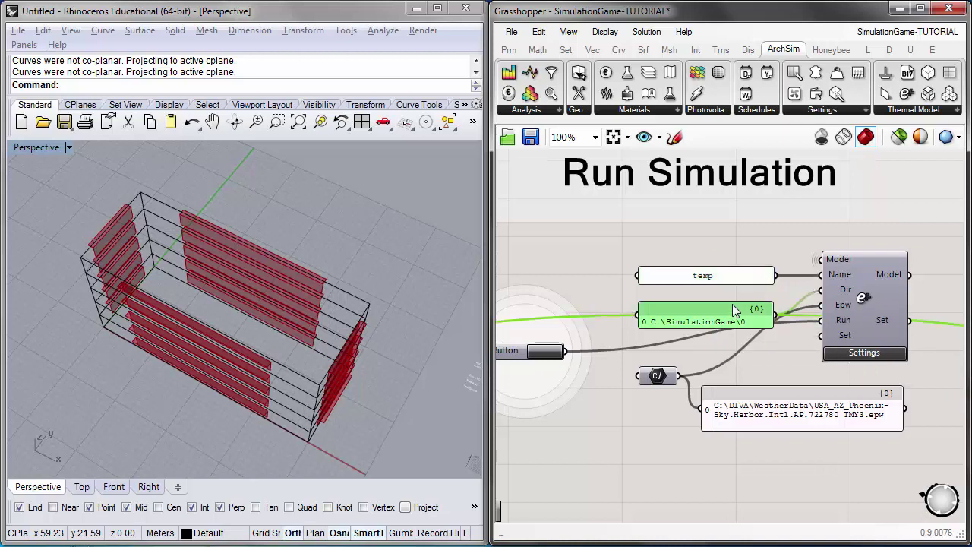
{"action": "mouse_move", "coordinate": [693, 300]}
{"action": "left_mouse_down"}
{"action": "mouse_move", "coordinate": [695, 313]}
{"action": "mouse_move", "coordinate": [691, 301]}
{"action": "left_mouse_up"}
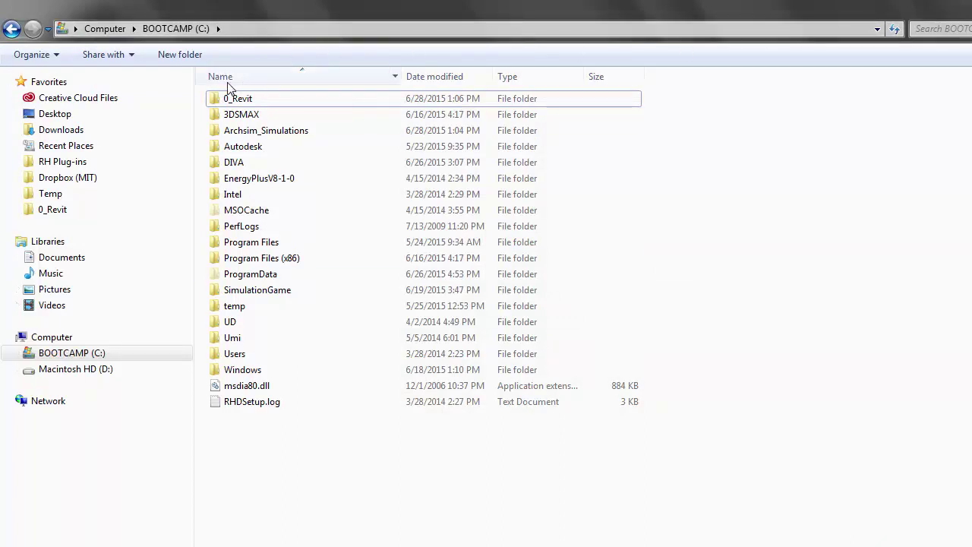
Step: Switch to Windows Explorer and inspect the contents of subfolders 0 and 1 in the C:\SimulationGame folder
{"action": "double_click", "coordinate": [243, 289]}
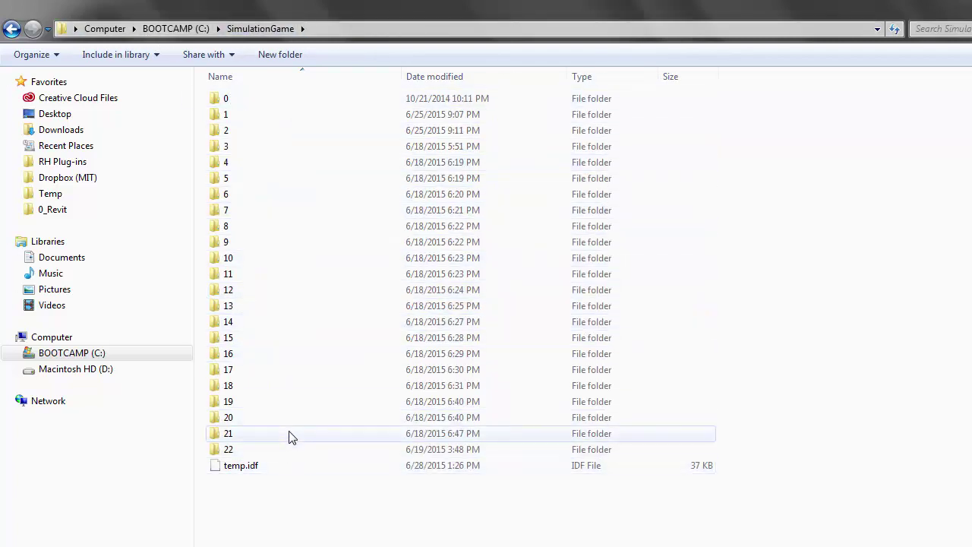
{"action": "double_click", "coordinate": [245, 101]}
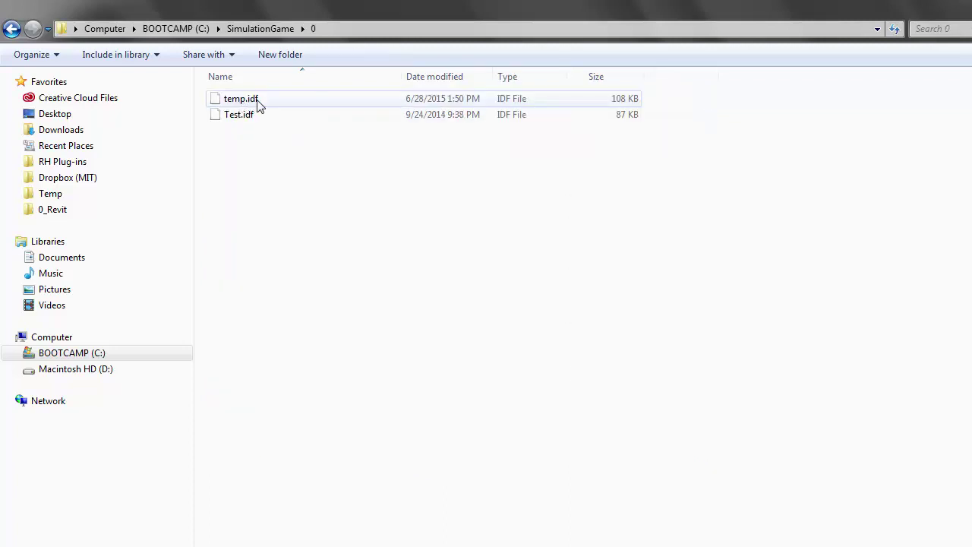
{"action": "left_click", "coordinate": [12, 28]}
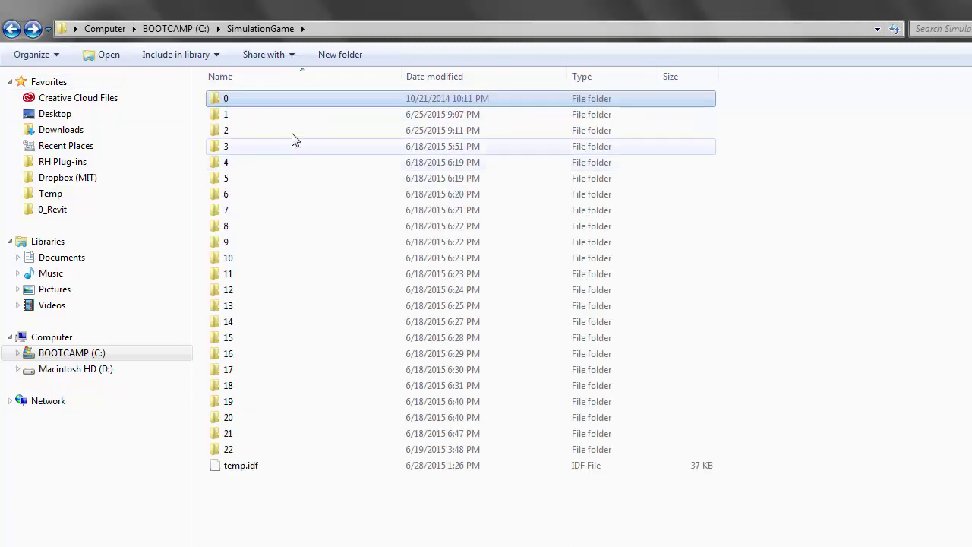
{"action": "double_click", "coordinate": [292, 116]}
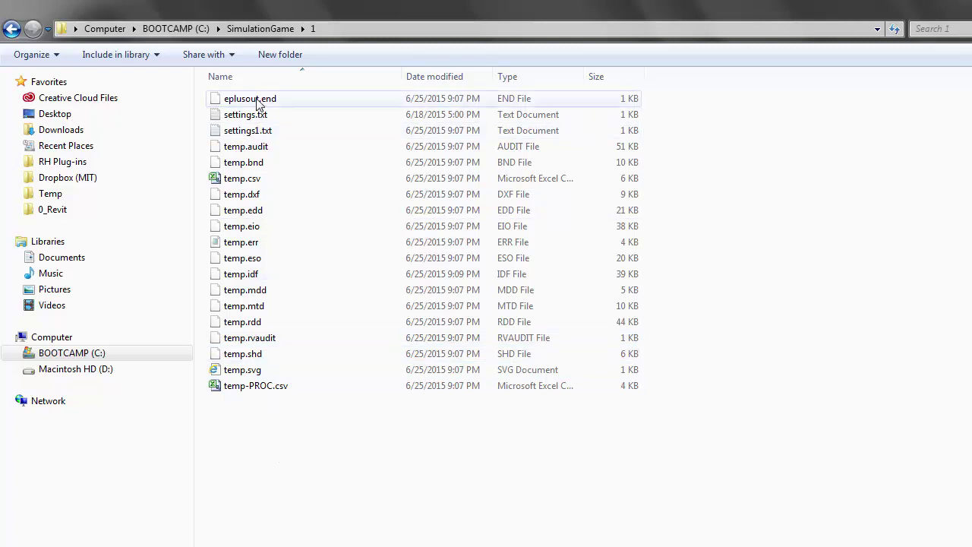
{"action": "left_click", "coordinate": [11, 29]}
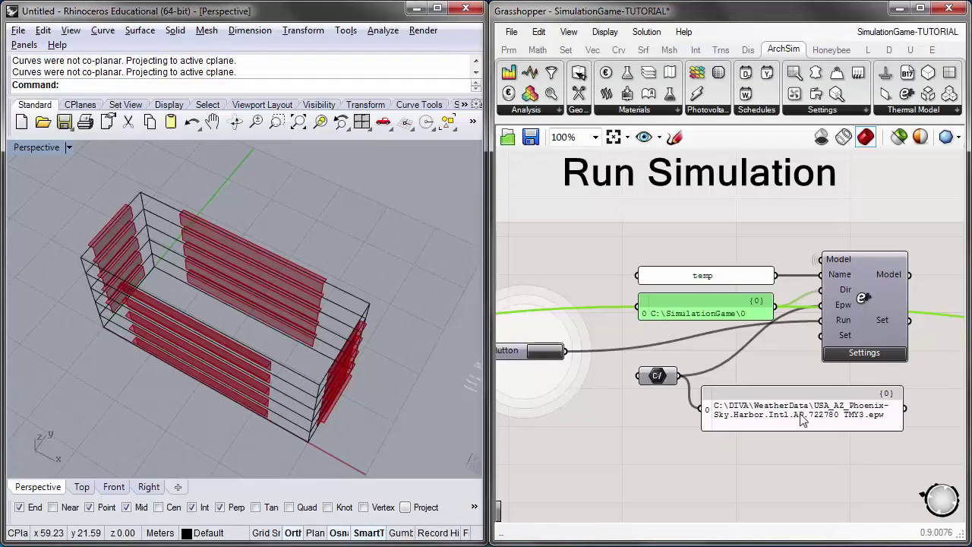
Step: Browse C:\EnergyPlusV8-1-0\WeatherData for weather files through the Epw path parameter, and cancel without choosing one
{"action": "right_click_drag", "start_coordinate": [804, 421], "coordinate": [798, 395]}
{"action": "left_click", "coordinate": [835, 289]}
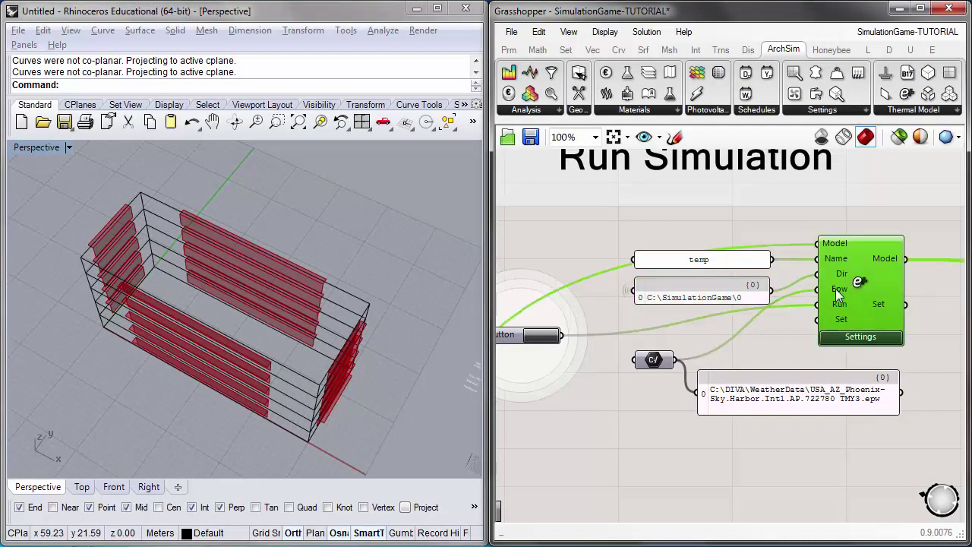
{"action": "mouse_move", "coordinate": [813, 388]}
{"action": "left_mouse_down"}
{"action": "mouse_move", "coordinate": [815, 375]}
{"action": "mouse_move", "coordinate": [823, 379]}
{"action": "left_mouse_up"}
{"action": "left_click", "coordinate": [651, 356]}
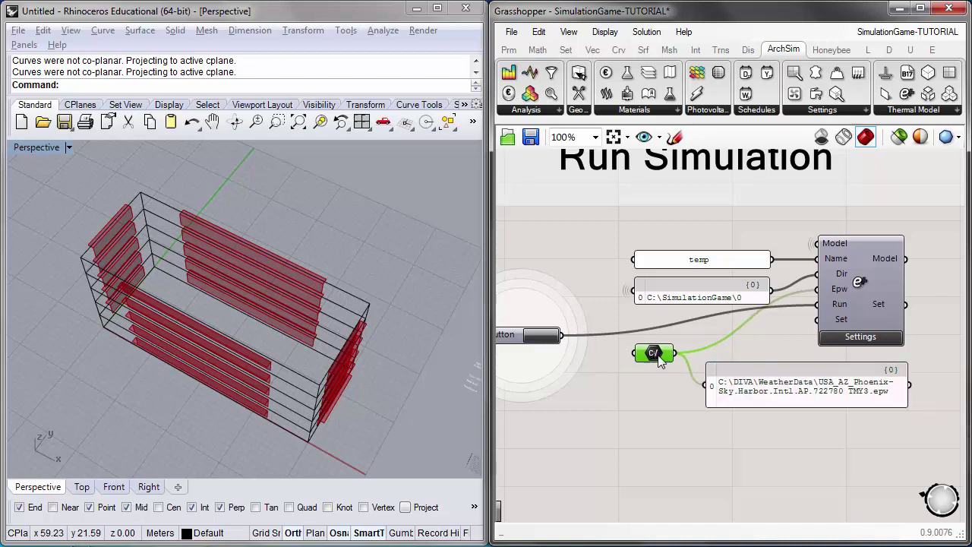
{"action": "right_click", "coordinate": [660, 357]}
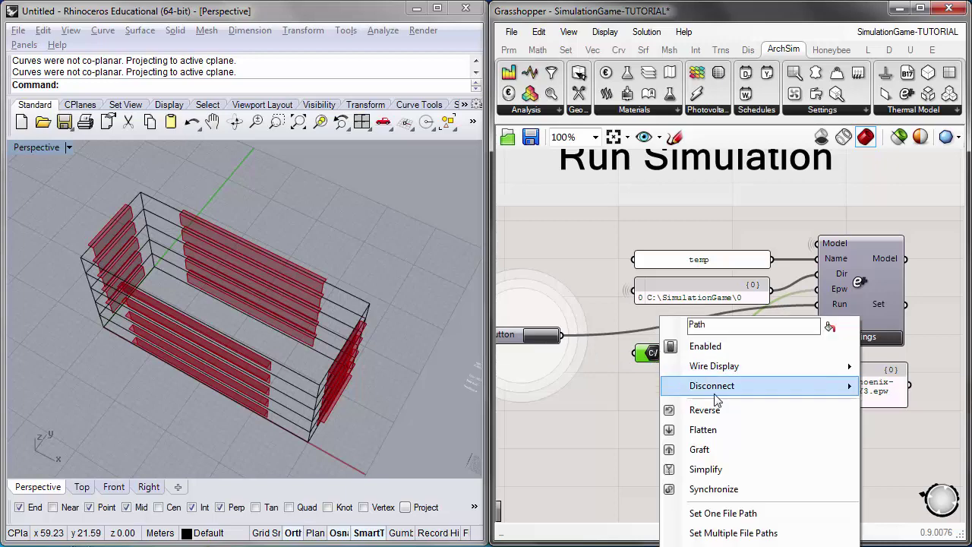
{"action": "left_click", "coordinate": [748, 514]}
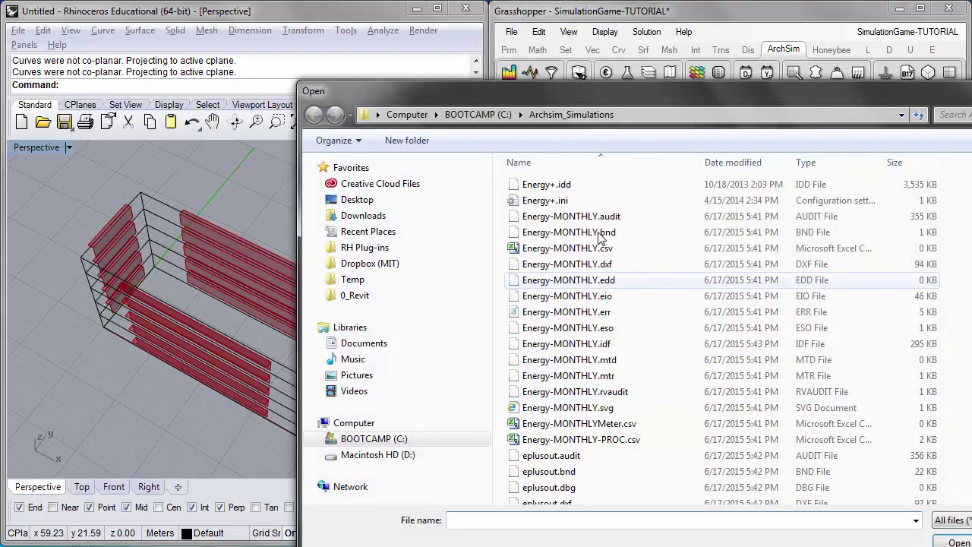
{"action": "left_click", "coordinate": [373, 439]}
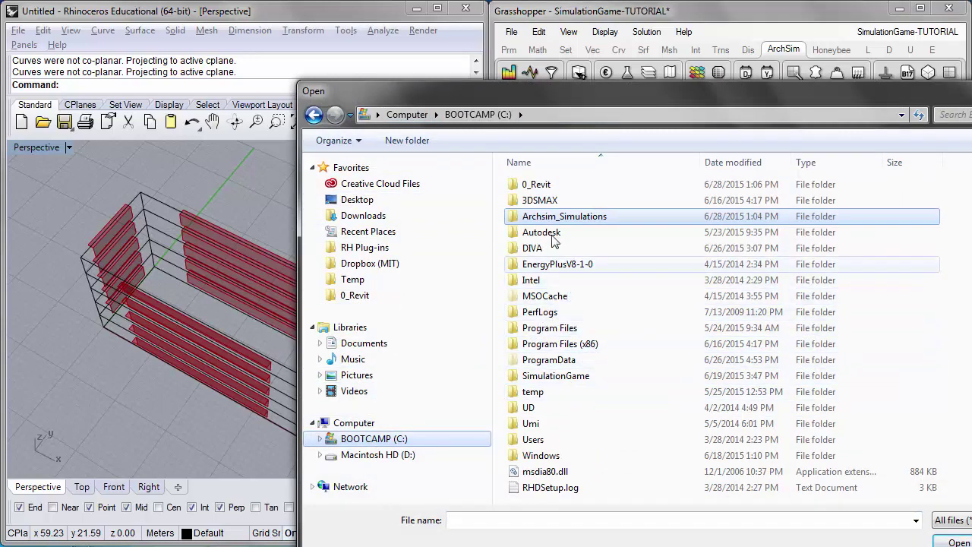
{"action": "double_click", "coordinate": [548, 263]}
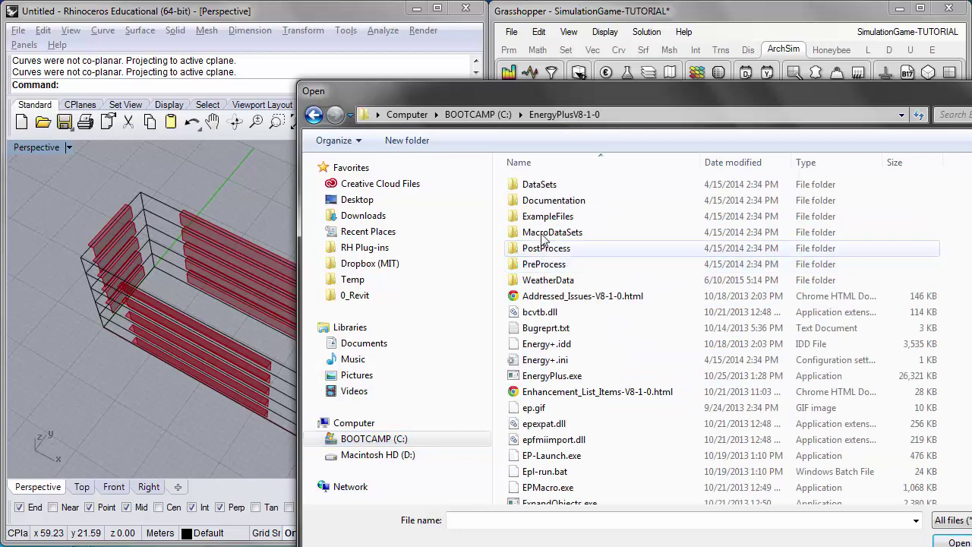
{"action": "double_click", "coordinate": [558, 279]}
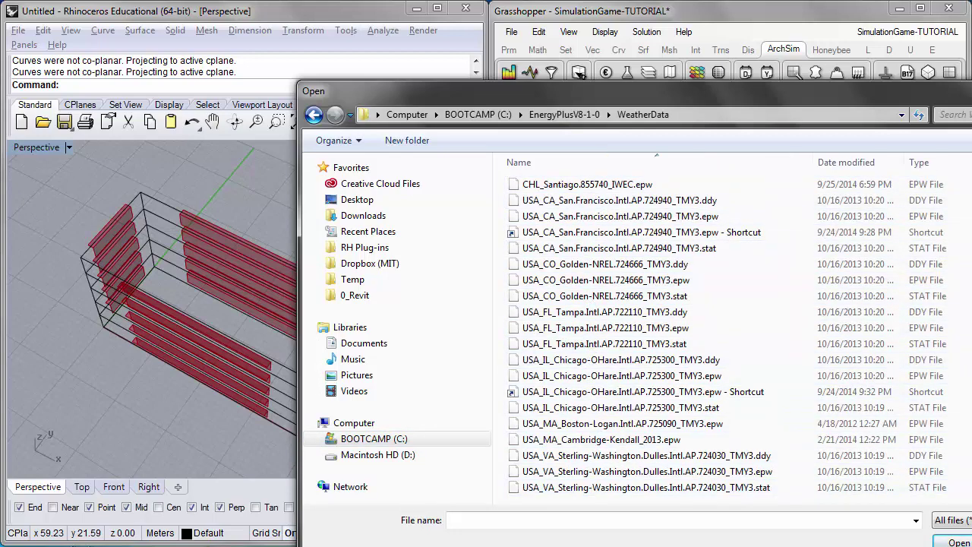
{"action": "key", "text": "Escape"}
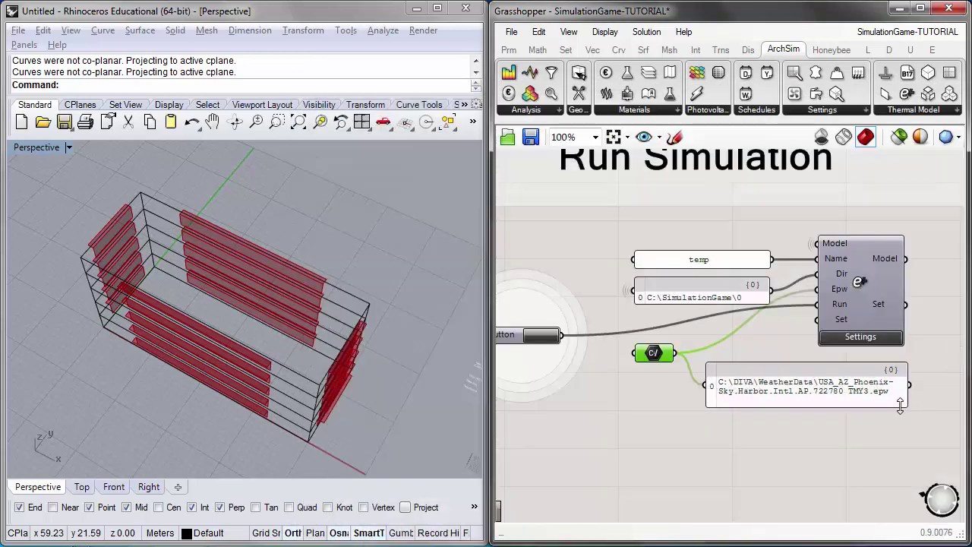
Step: Trace the weather file path and the run trigger to the component's Epw and Run inputs, nudging both objects slightly
{"action": "scroll", "coordinate": [729, 384], "scroll_direction": "up", "scroll_amount": 1}
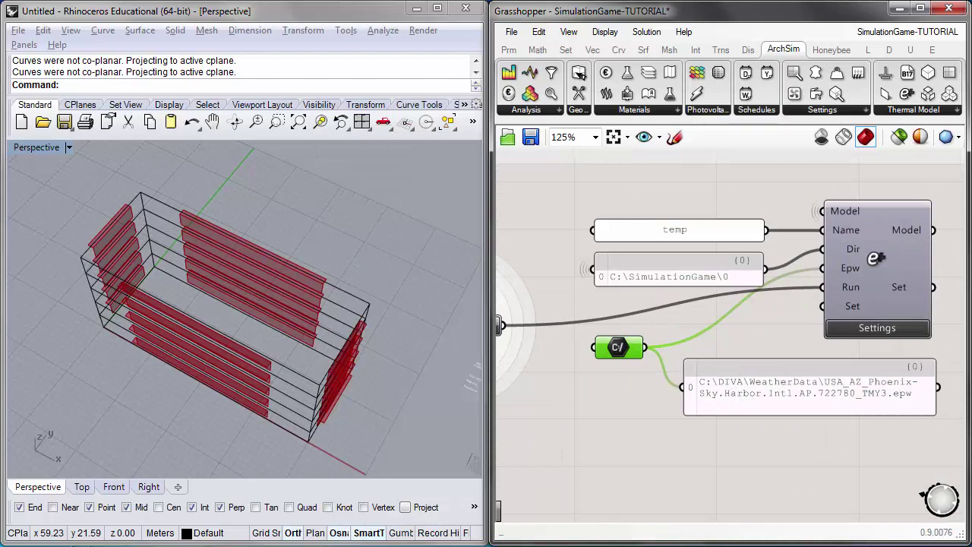
{"action": "right_click_drag", "start_coordinate": [821, 394], "coordinate": [816, 403]}
{"action": "scroll", "coordinate": [815, 403], "scroll_direction": "down", "scroll_amount": 1}
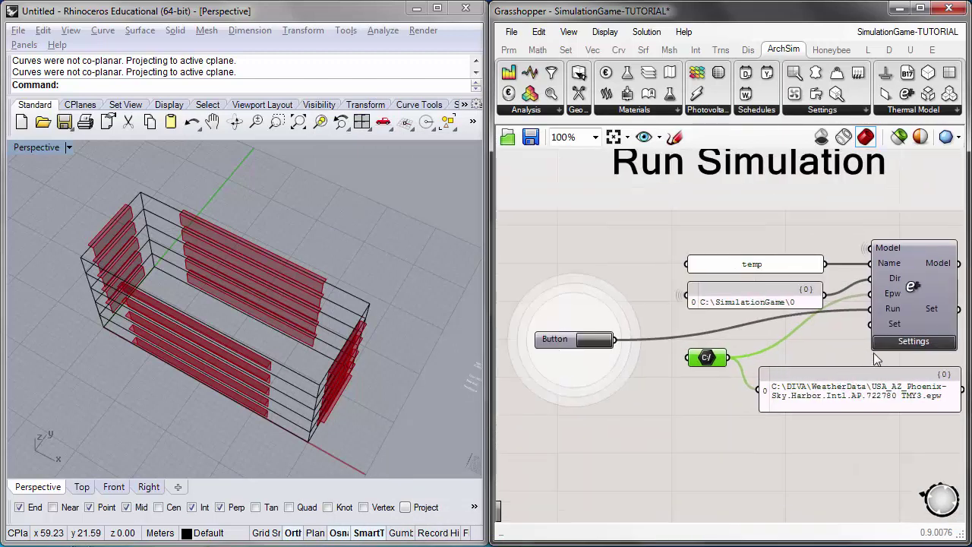
{"action": "right_click_drag", "start_coordinate": [765, 403], "coordinate": [744, 408]}
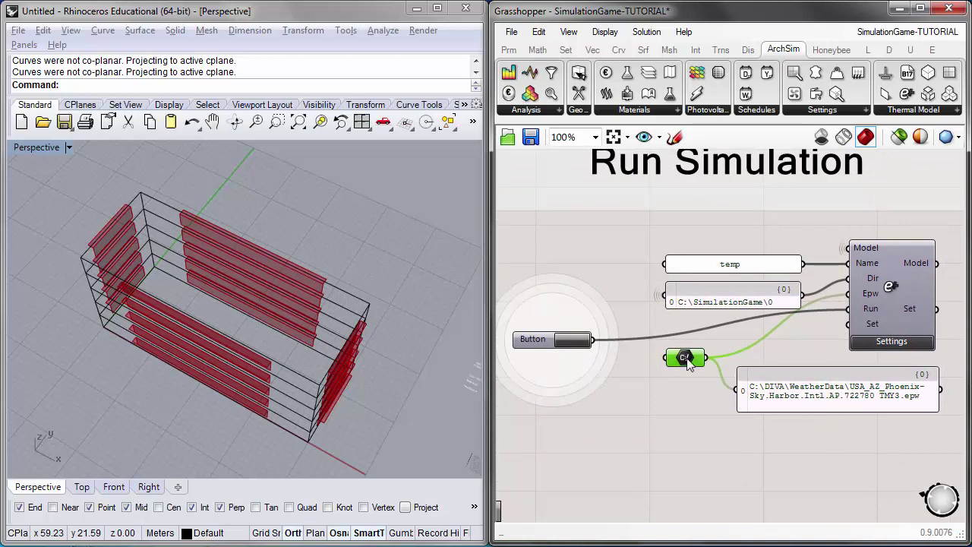
{"action": "left_click_drag", "start_coordinate": [690, 364], "coordinate": [687, 357]}
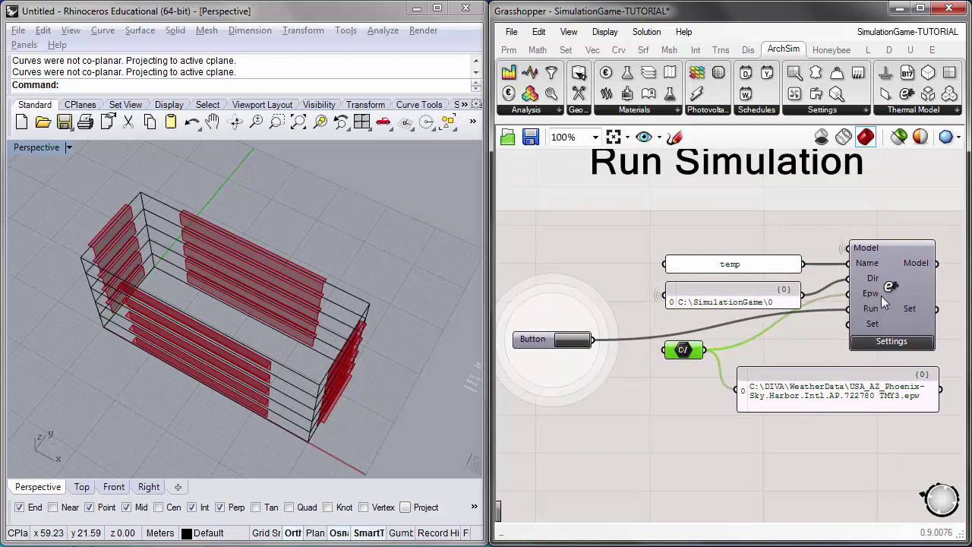
{"action": "mouse_move", "coordinate": [875, 309]}
{"action": "mouse_move", "coordinate": [540, 339]}
{"action": "left_mouse_down"}
{"action": "mouse_move", "coordinate": [546, 325]}
{"action": "mouse_move", "coordinate": [549, 340]}
{"action": "left_mouse_up"}
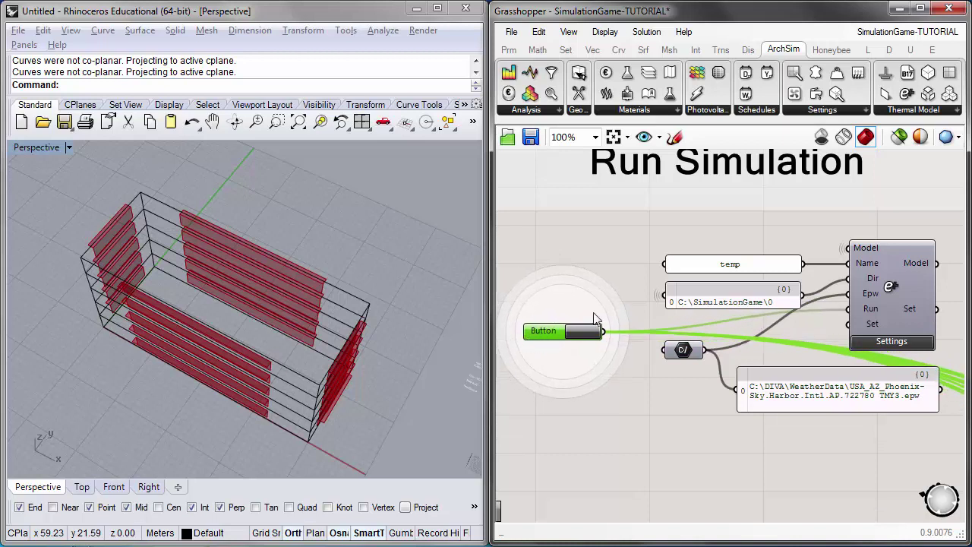
Step: Open the Energy Plus run component's simulation settings and bring up the advanced solar and heat balance options
{"action": "left_click", "coordinate": [888, 341]}
{"action": "right_click_drag", "start_coordinate": [911, 338], "coordinate": [909, 347]}
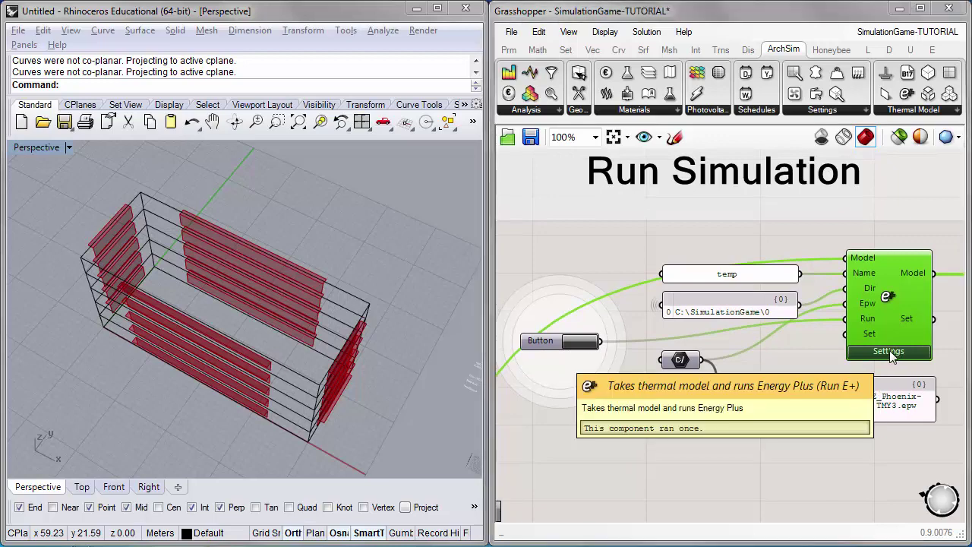
{"action": "left_click", "coordinate": [889, 350]}
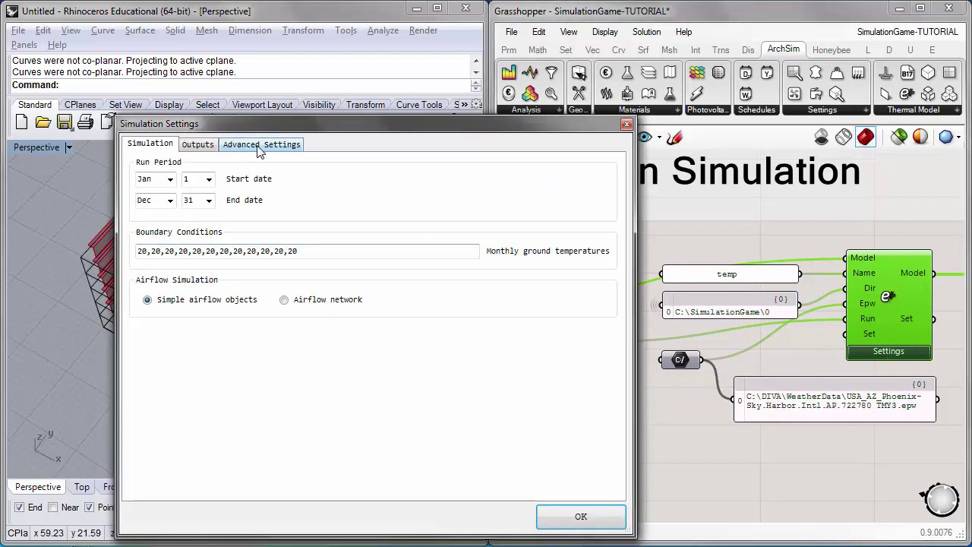
{"action": "left_click", "coordinate": [283, 148]}
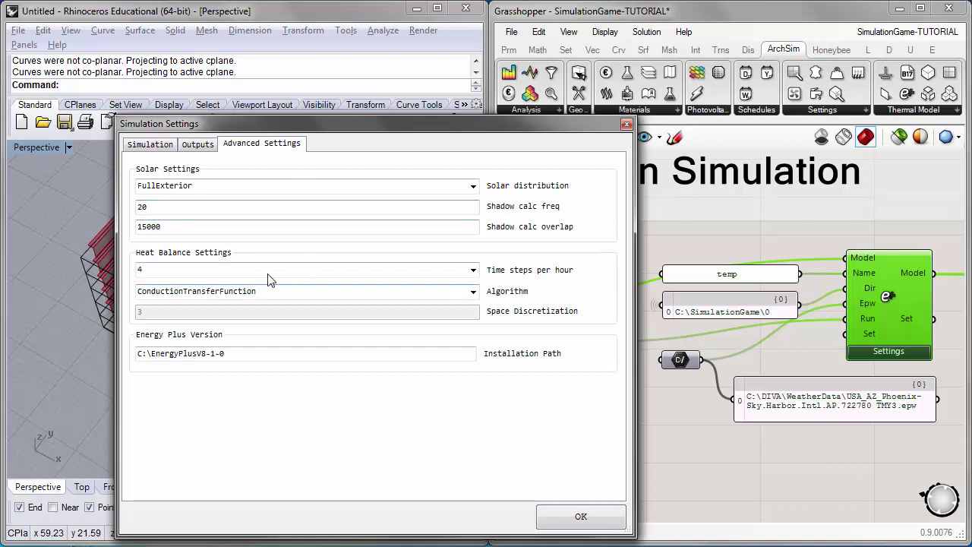
Step: Check the EnergyPlus installation path in the advanced simulation settings and accept the settings without changes
{"action": "left_click_drag", "start_coordinate": [258, 351], "coordinate": [104, 359]}
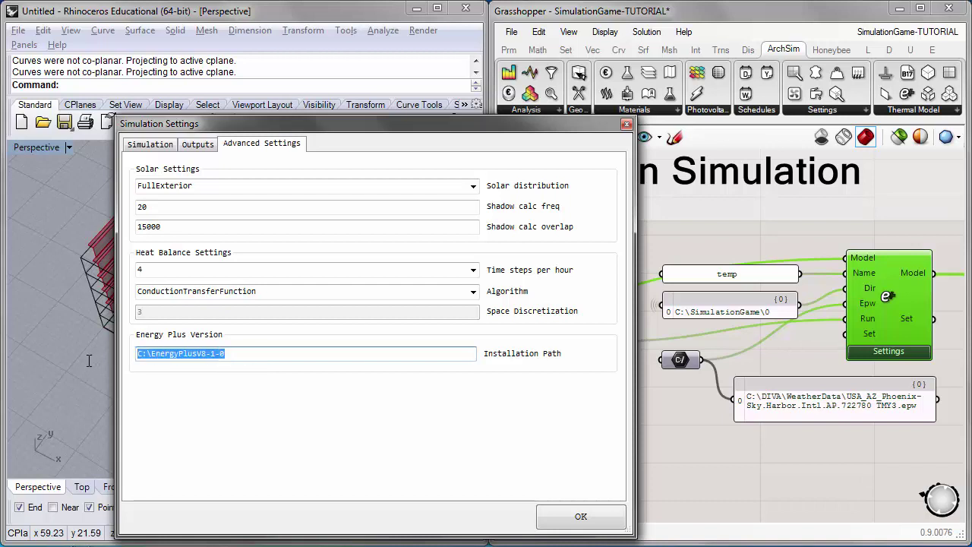
{"action": "left_click_drag", "start_coordinate": [294, 355], "coordinate": [137, 358]}
{"action": "left_click", "coordinate": [251, 355]}
{"action": "key", "text": "ctrl+a"}
{"action": "left_click_drag", "start_coordinate": [238, 357], "coordinate": [180, 367]}
{"action": "left_click", "coordinate": [238, 352]}
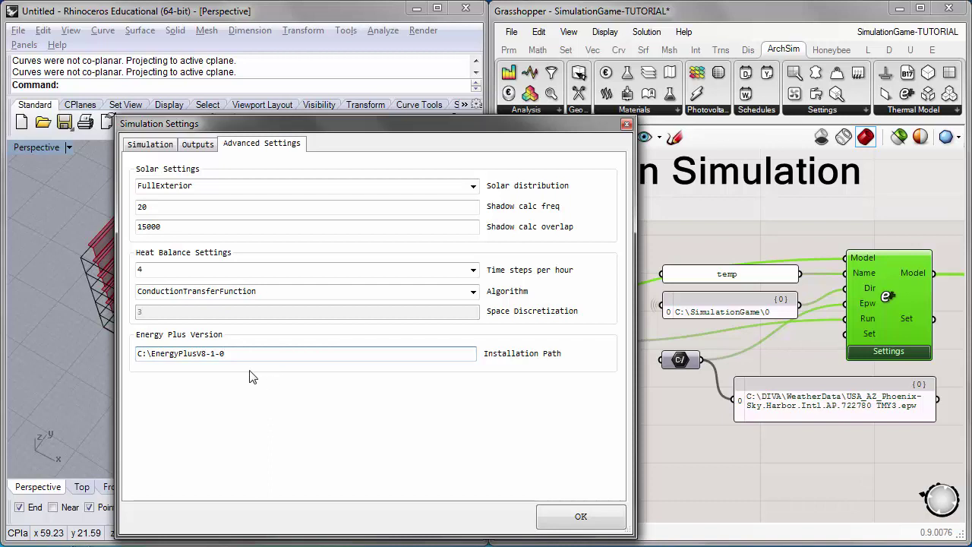
{"action": "left_click_drag", "start_coordinate": [238, 354], "coordinate": [96, 341]}
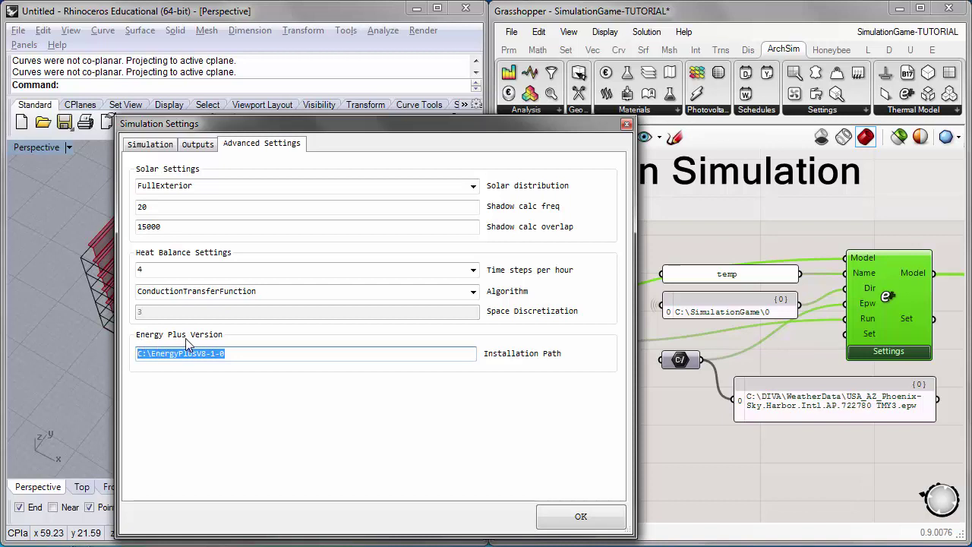
{"action": "left_click_drag", "start_coordinate": [249, 352], "coordinate": [124, 347]}
{"action": "left_click_drag", "start_coordinate": [250, 354], "coordinate": [123, 348]}
{"action": "left_click_drag", "start_coordinate": [247, 353], "coordinate": [130, 345]}
{"action": "left_click_drag", "start_coordinate": [239, 354], "coordinate": [157, 353]}
{"action": "left_click", "coordinate": [595, 524]}
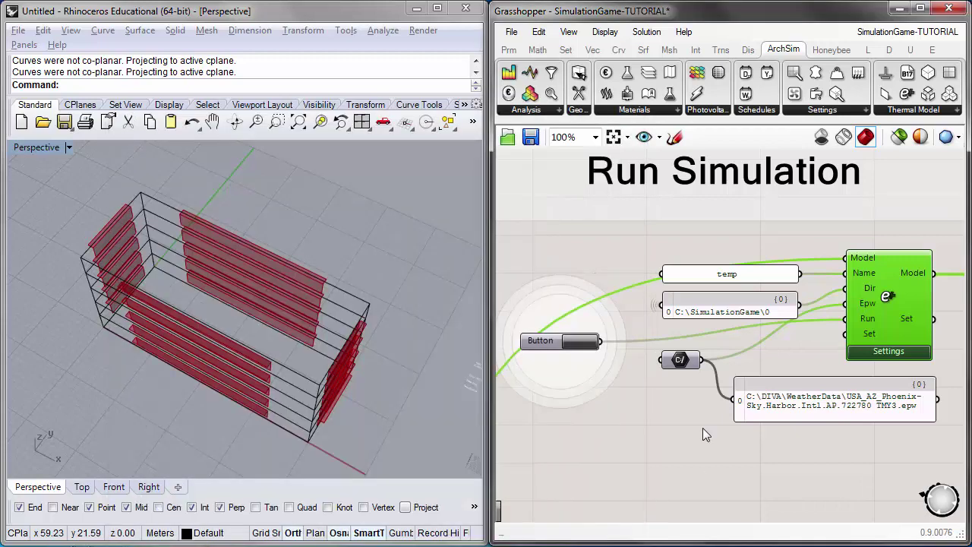
Step: Run the Energy Plus simulation of the building from the Run Simulation section
{"action": "scroll", "coordinate": [723, 367], "scroll_direction": "down", "scroll_amount": 2}
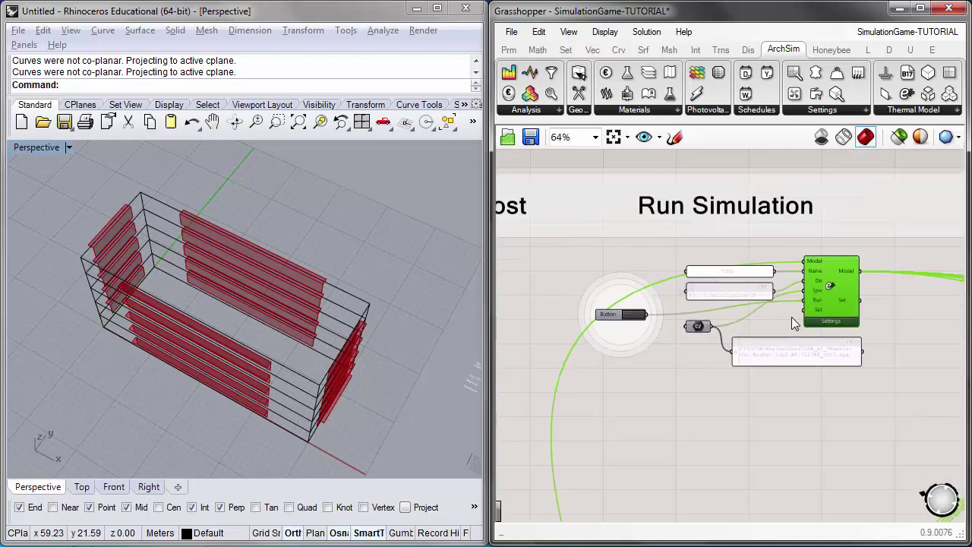
{"action": "scroll", "coordinate": [792, 316], "scroll_direction": "up", "scroll_amount": 1}
{"action": "right_click_drag", "start_coordinate": [395, 321], "coordinate": [406, 287]}
{"action": "right_click_drag", "start_coordinate": [617, 297], "coordinate": [747, 220]}
{"action": "right_click_drag", "start_coordinate": [807, 265], "coordinate": [559, 345]}
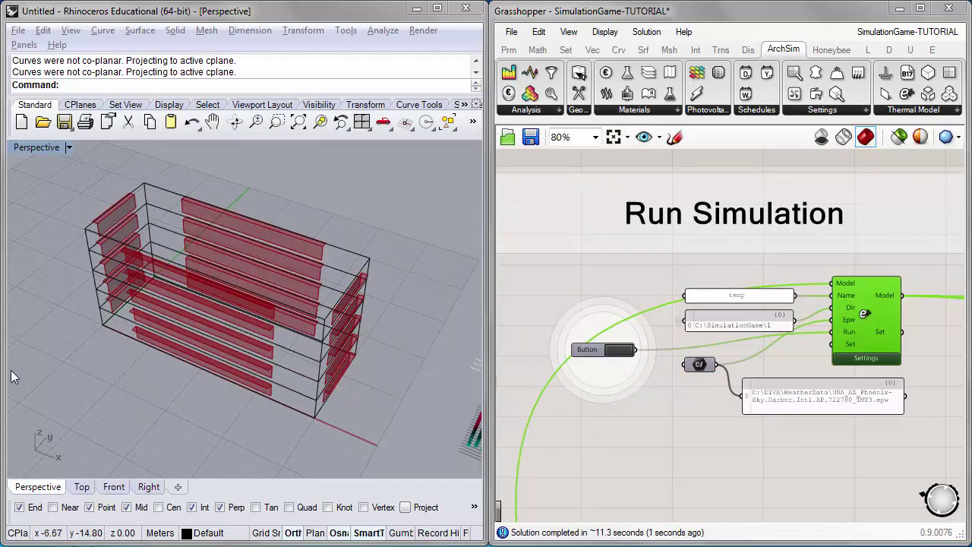
Step: Switch to the Rhino perspective view and look at the stacked carbon intensity chart beside the building model
{"action": "left_click", "coordinate": [26, 304]}
{"action": "scroll", "coordinate": [348, 351], "scroll_direction": "down", "scroll_amount": 3}
{"action": "right_click_drag", "start_coordinate": [348, 351], "coordinate": [338, 346]}
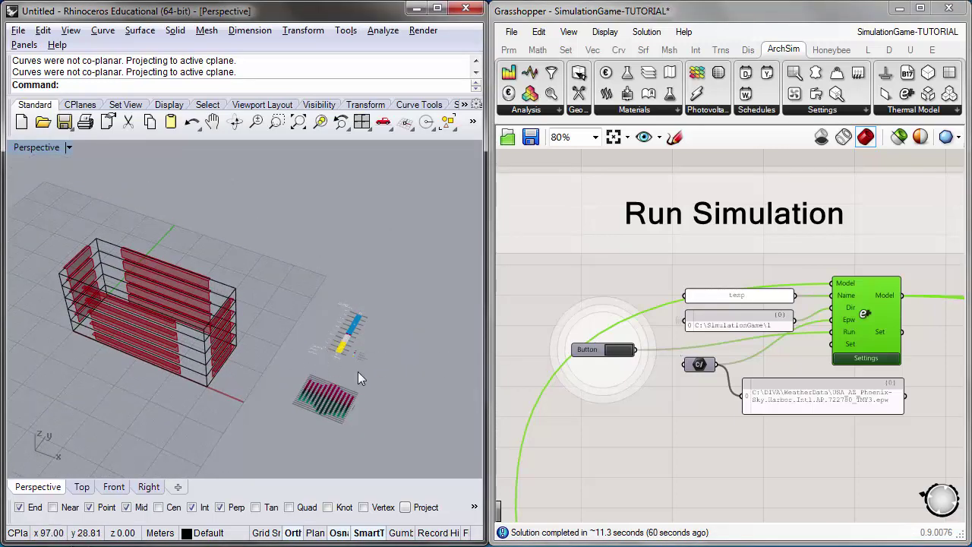
{"action": "right_click_drag", "start_coordinate": [321, 351], "coordinate": [328, 355]}
{"action": "scroll", "coordinate": [334, 348], "scroll_direction": "up", "scroll_amount": 4}
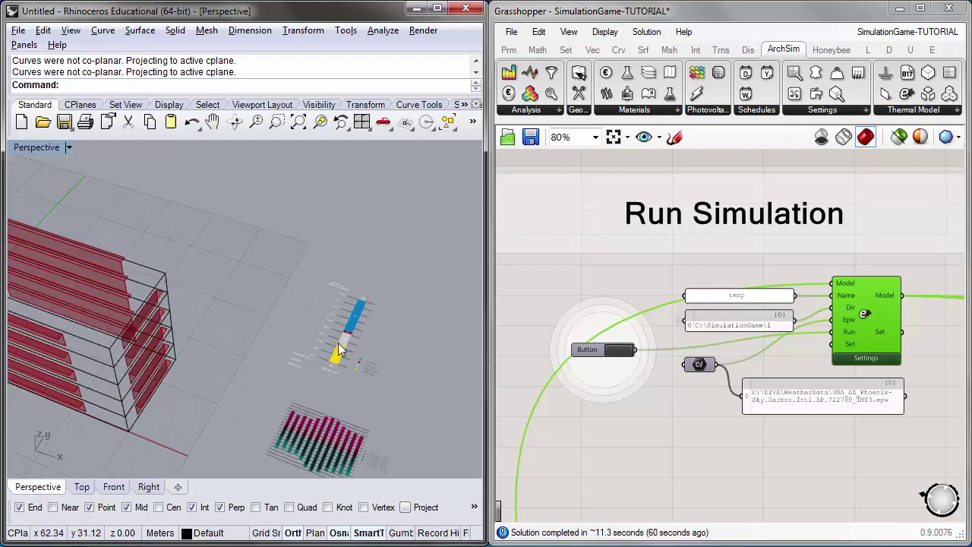
{"action": "right_click_drag", "start_coordinate": [339, 283], "coordinate": [364, 368]}
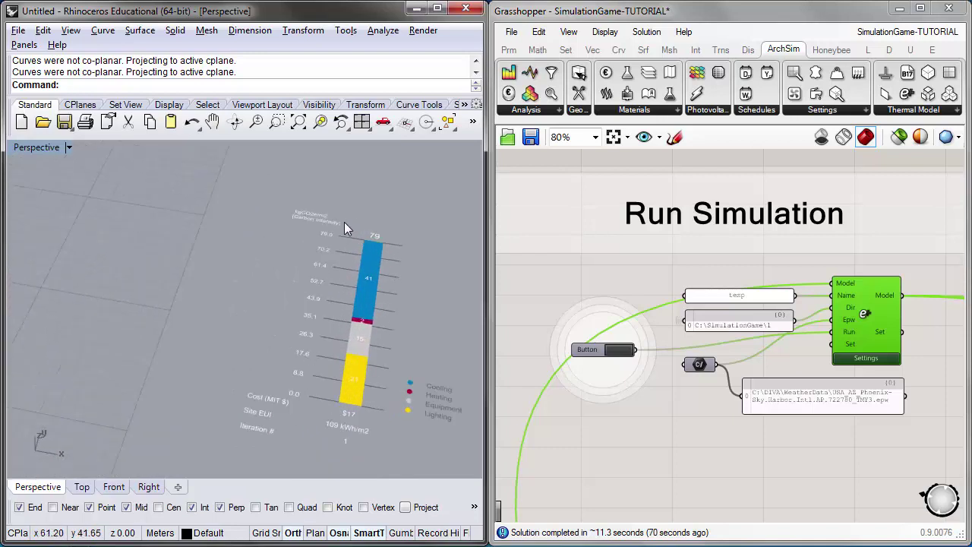
Step: Examine the monthly heat gains and losses chart and read its legend of gain, loss, heating and cooling categories
{"action": "right_click_drag", "start_coordinate": [358, 248], "coordinate": [340, 438]}
{"action": "scroll", "coordinate": [265, 234], "scroll_direction": "down", "scroll_amount": 3}
{"action": "scroll", "coordinate": [341, 440], "scroll_direction": "up", "scroll_amount": 3}
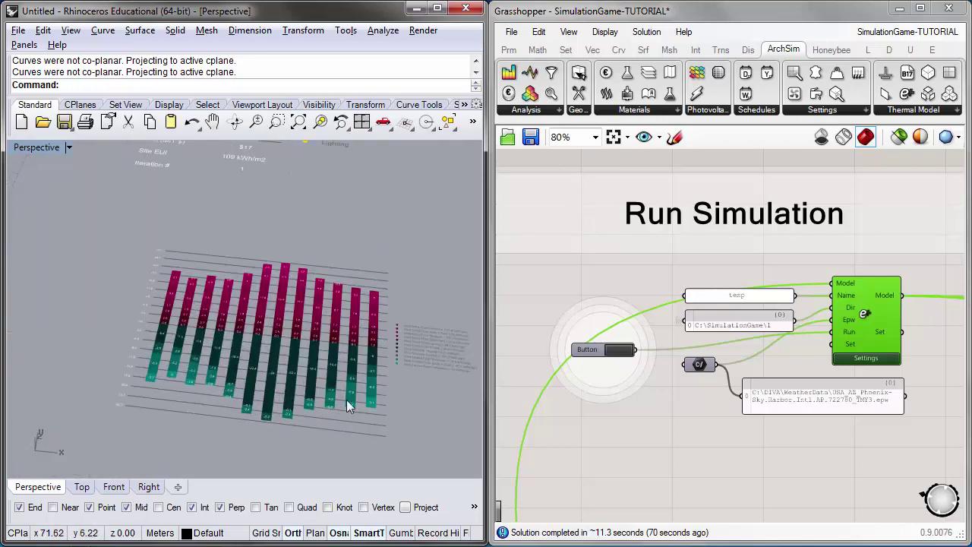
{"action": "right_click_drag", "start_coordinate": [353, 337], "coordinate": [456, 315]}
{"action": "scroll", "coordinate": [354, 348], "scroll_direction": "up", "scroll_amount": 2}
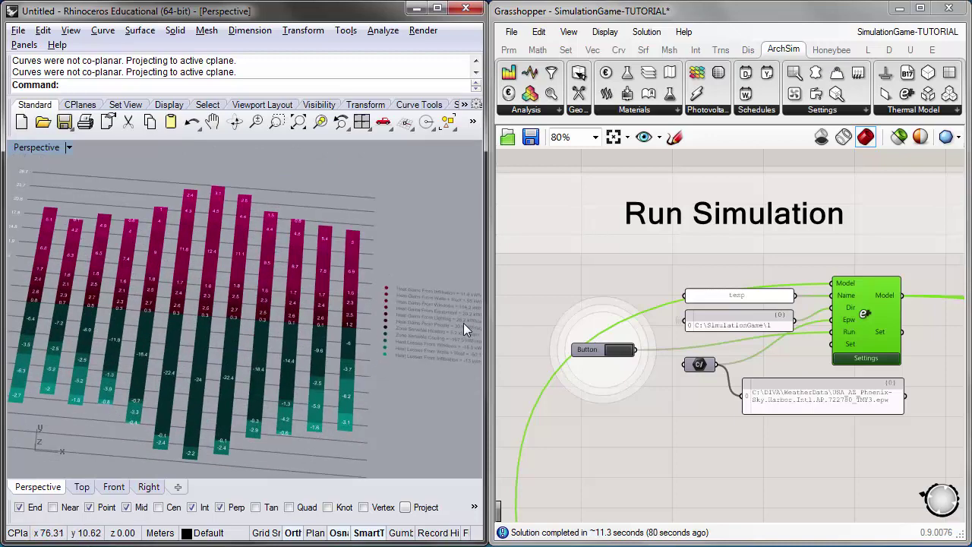
{"action": "scroll", "coordinate": [428, 319], "scroll_direction": "up", "scroll_amount": 5}
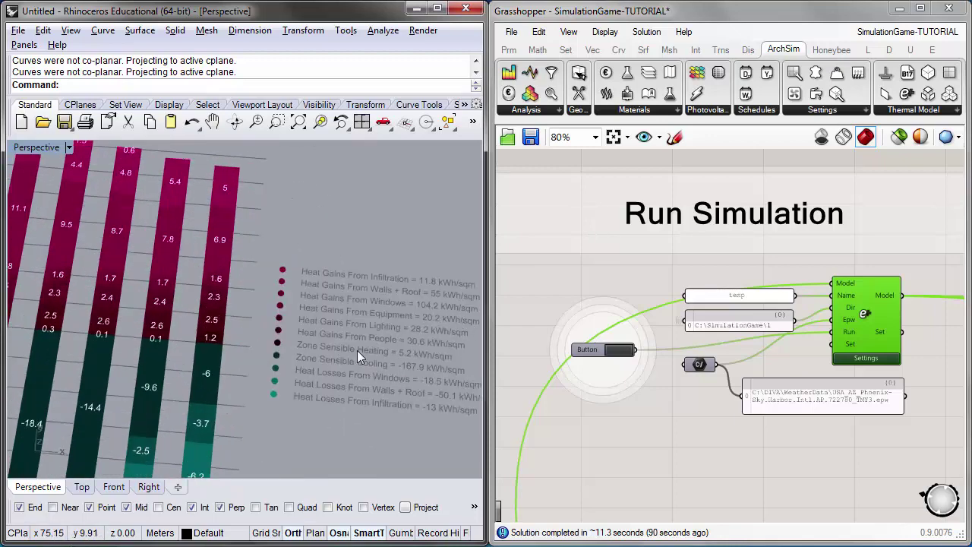
{"action": "scroll", "coordinate": [367, 338], "scroll_direction": "down", "scroll_amount": 4}
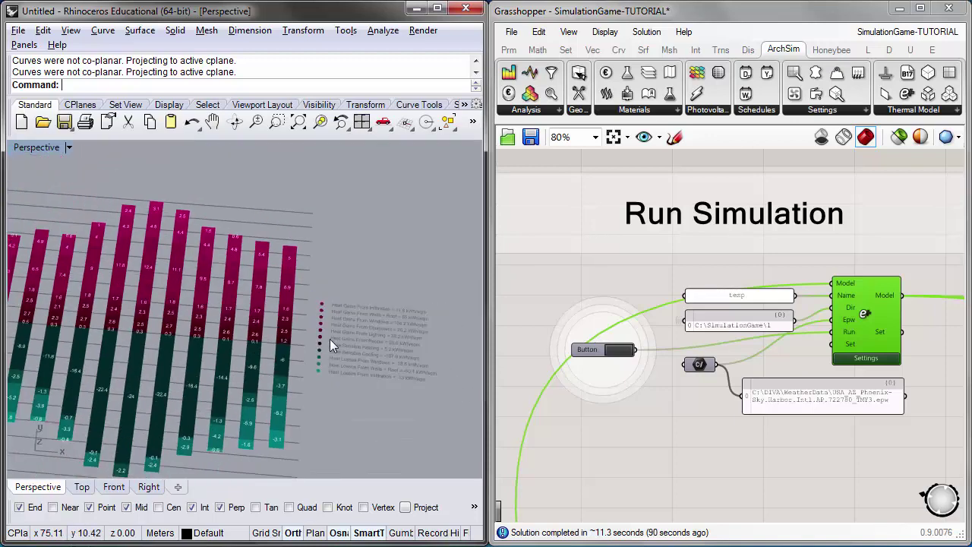
Step: Return to the carbon intensity chart and check its kgCO2e/m2 title and vertical scale
{"action": "scroll", "coordinate": [195, 393], "scroll_direction": "down", "scroll_amount": 5}
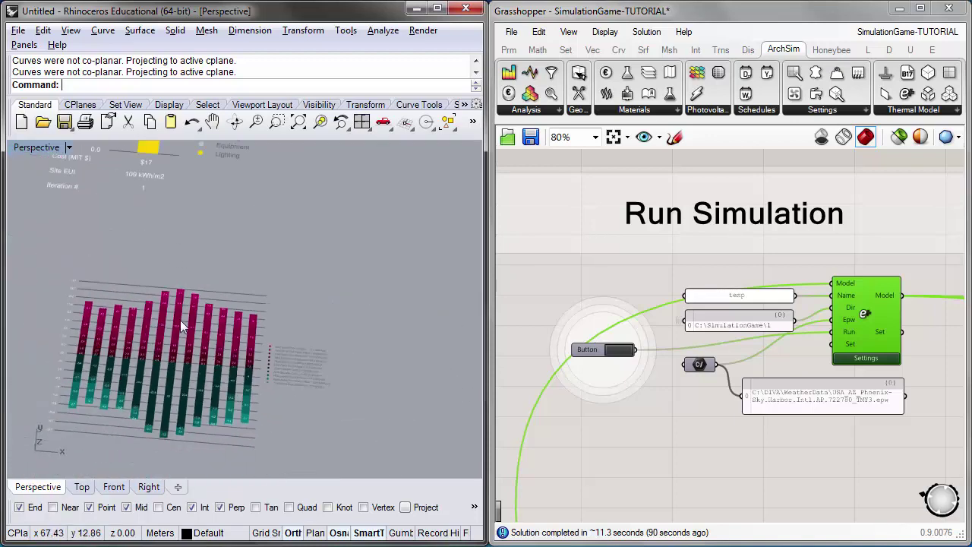
{"action": "scroll", "coordinate": [256, 334], "scroll_direction": "down", "scroll_amount": 3}
{"action": "scroll", "coordinate": [186, 156], "scroll_direction": "up", "scroll_amount": 4}
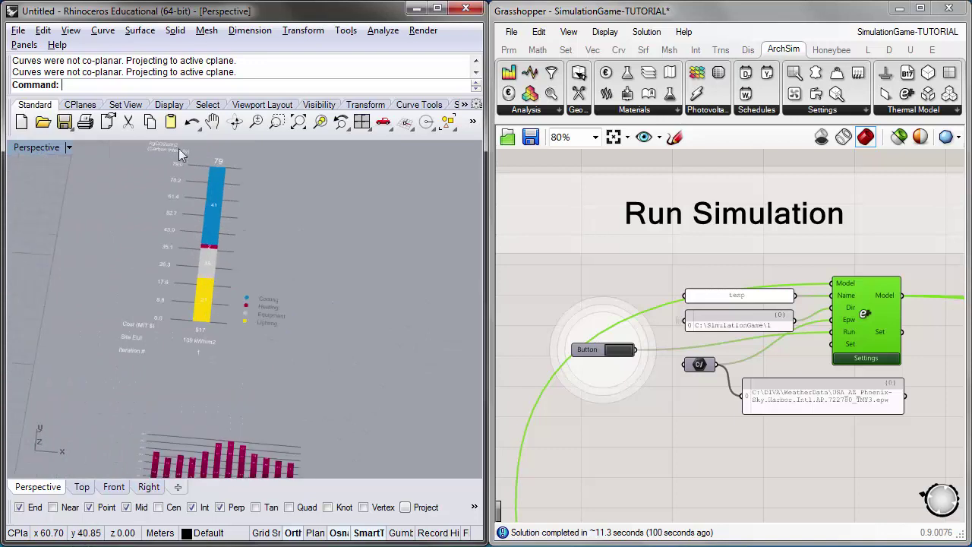
{"action": "scroll", "coordinate": [186, 183], "scroll_direction": "up", "scroll_amount": 2}
{"action": "scroll", "coordinate": [211, 148], "scroll_direction": "down", "scroll_amount": 2}
{"action": "scroll", "coordinate": [210, 165], "scroll_direction": "up", "scroll_amount": 2}
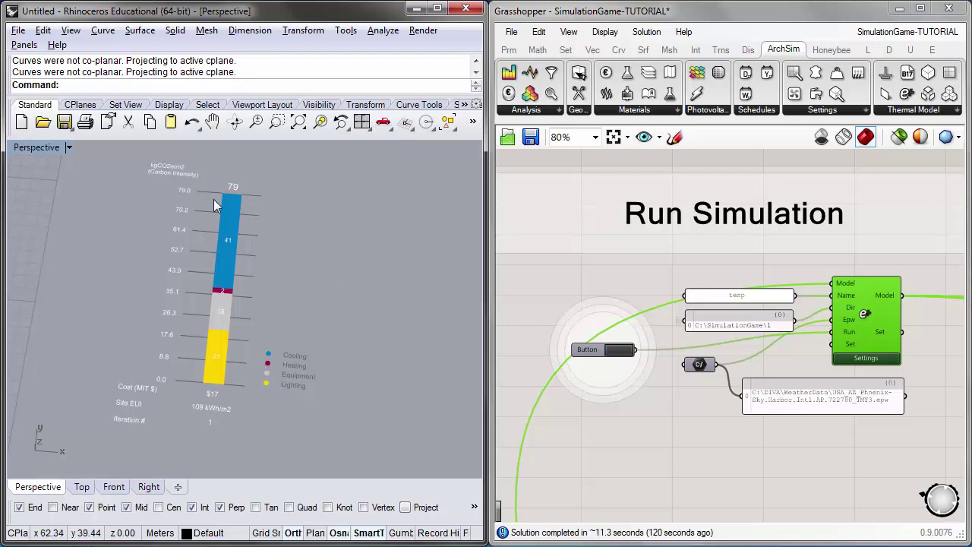
{"action": "scroll", "coordinate": [158, 158], "scroll_direction": "up", "scroll_amount": 3}
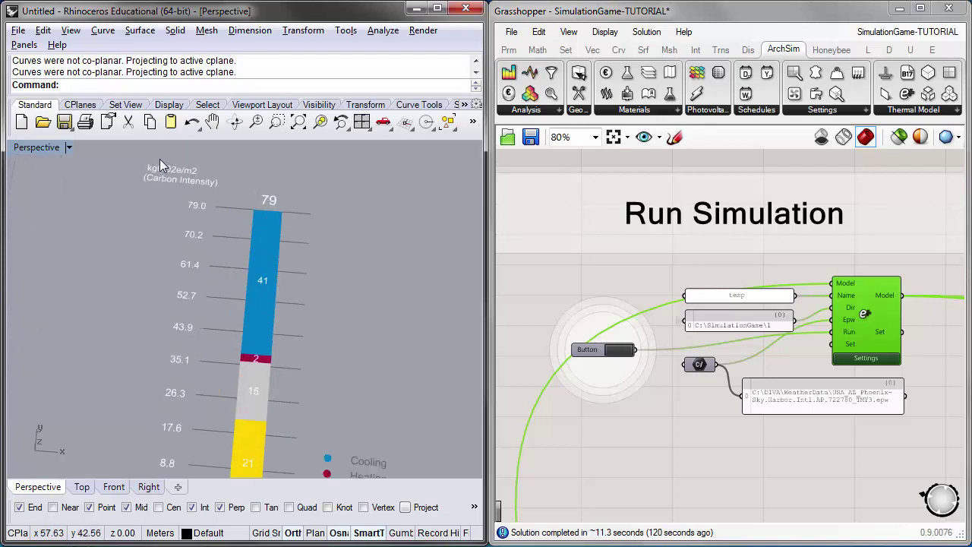
{"action": "scroll", "coordinate": [228, 162], "scroll_direction": "up", "scroll_amount": 2}
{"action": "scroll", "coordinate": [217, 180], "scroll_direction": "down", "scroll_amount": 2}
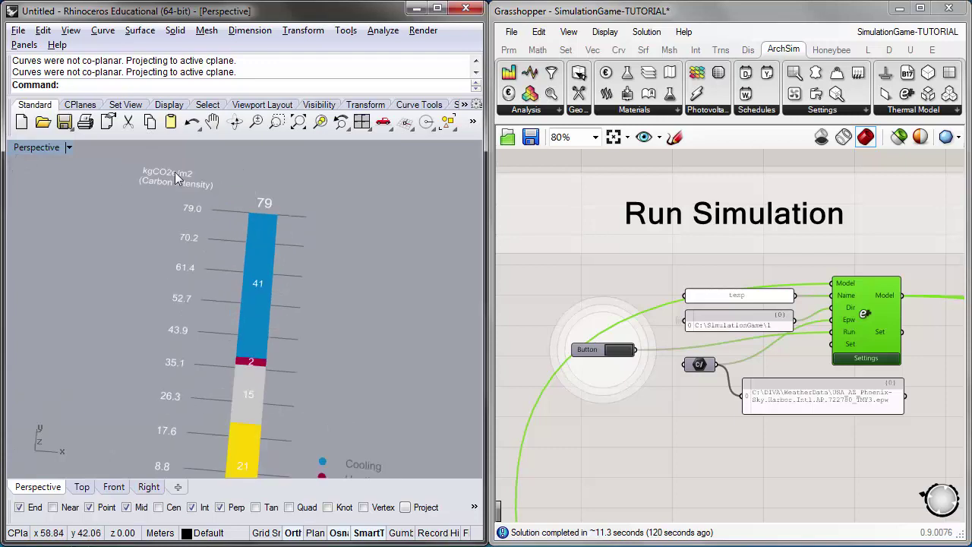
Step: Inspect the carbon intensity bar's total and its cooling, heating, equipment and lighting portions
{"action": "scroll", "coordinate": [176, 173], "scroll_direction": "up", "scroll_amount": 3}
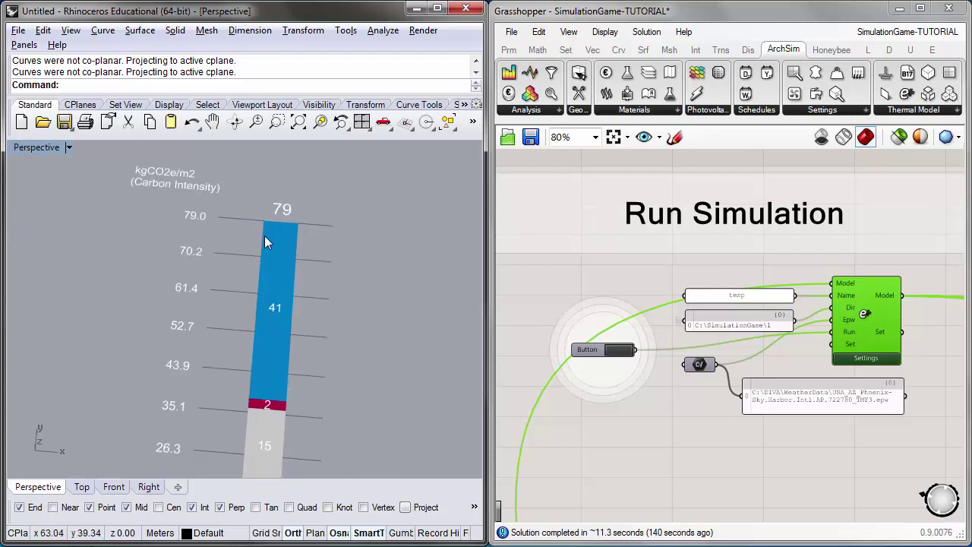
{"action": "scroll", "coordinate": [291, 239], "scroll_direction": "down", "scroll_amount": 2}
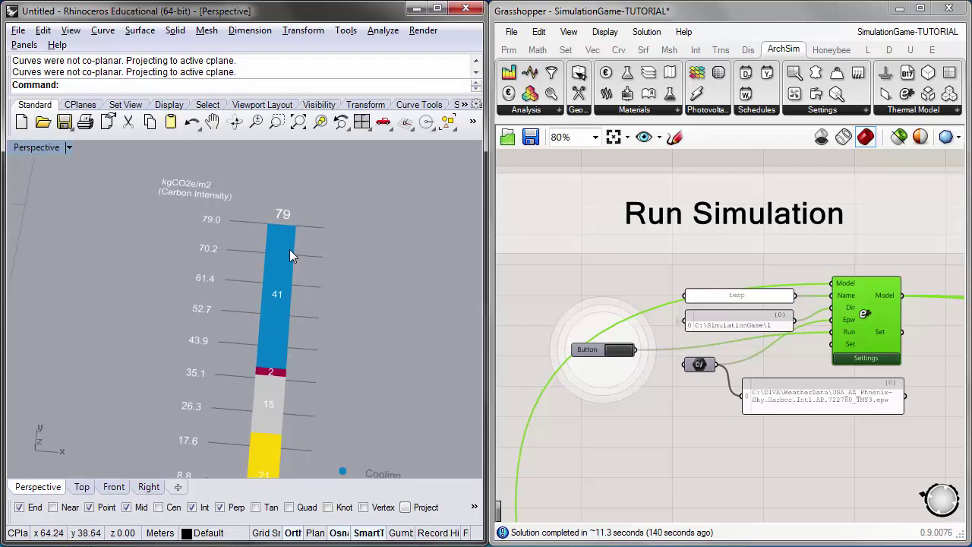
{"action": "scroll", "coordinate": [289, 251], "scroll_direction": "up", "scroll_amount": 1}
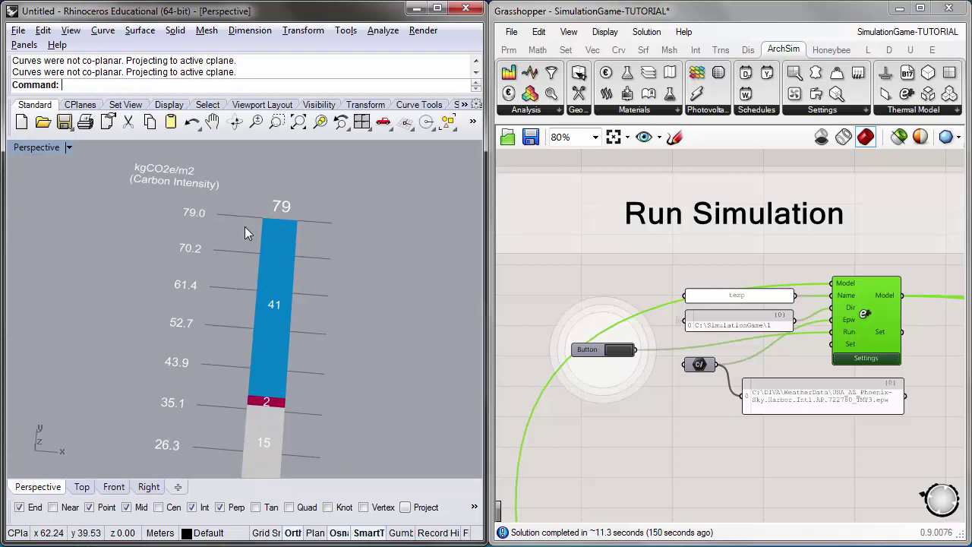
{"action": "scroll", "coordinate": [273, 216], "scroll_direction": "down", "scroll_amount": 1}
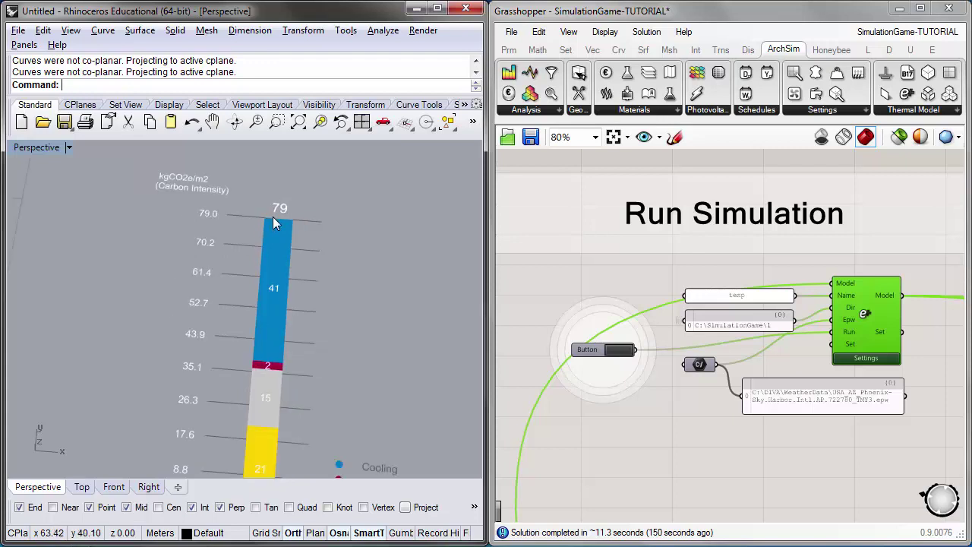
{"action": "scroll", "coordinate": [241, 260], "scroll_direction": "down", "scroll_amount": 1}
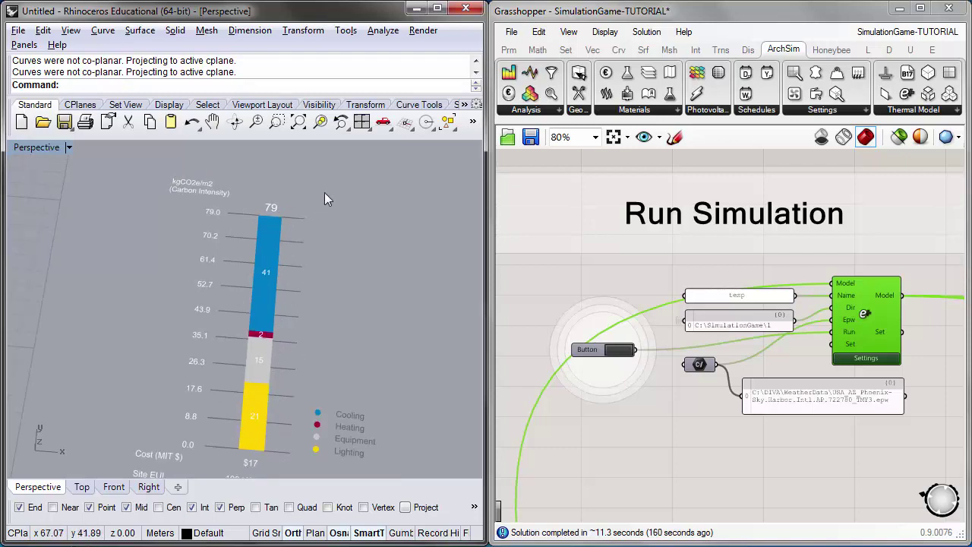
{"action": "scroll", "coordinate": [323, 257], "scroll_direction": "down", "scroll_amount": 1}
{"action": "scroll", "coordinate": [283, 225], "scroll_direction": "up", "scroll_amount": 1}
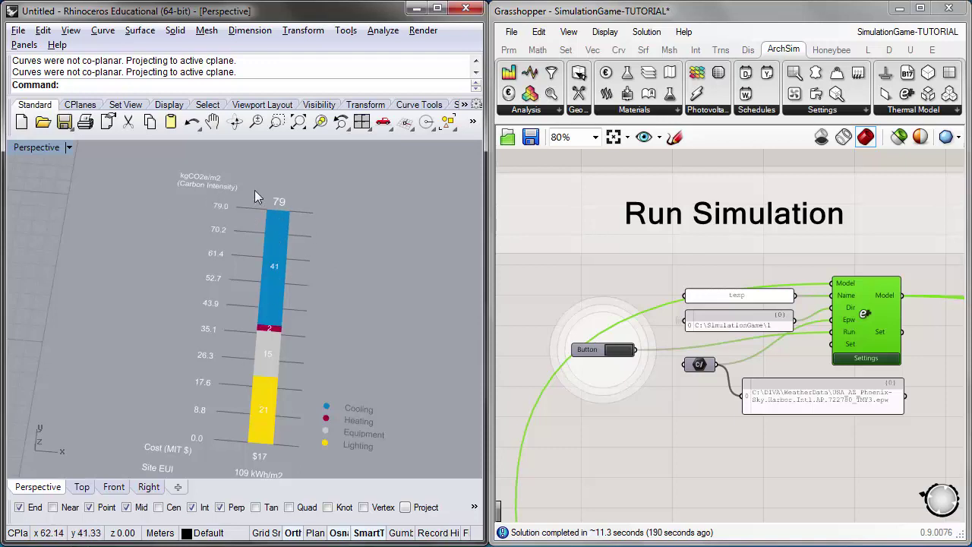
Step: Read the Cost (MIT $), Site EUI and Iteration # rows beneath the carbon intensity bar
{"action": "right_click_drag", "start_coordinate": [255, 196], "coordinate": [268, 252]}
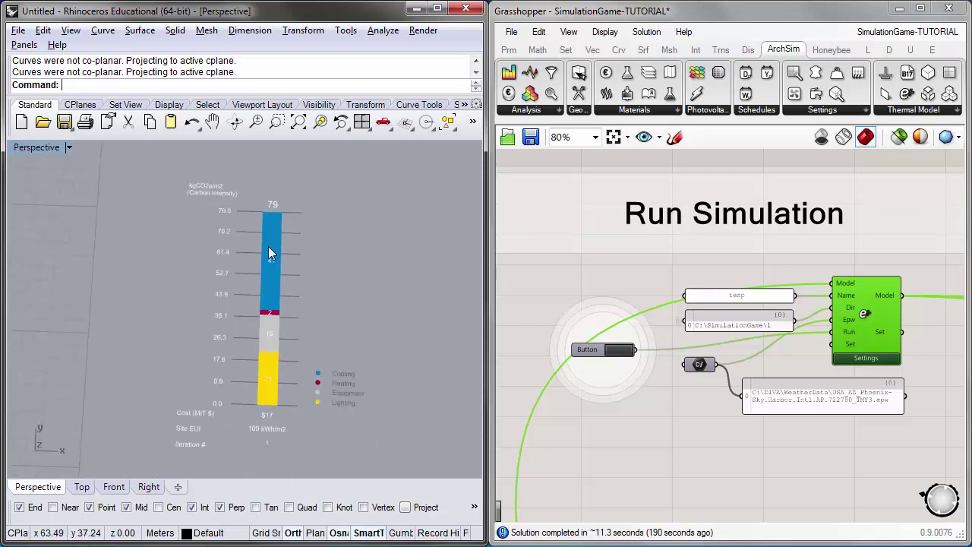
{"action": "right_click_drag", "start_coordinate": [267, 410], "coordinate": [271, 451]}
{"action": "scroll", "coordinate": [266, 448], "scroll_direction": "up", "scroll_amount": 2}
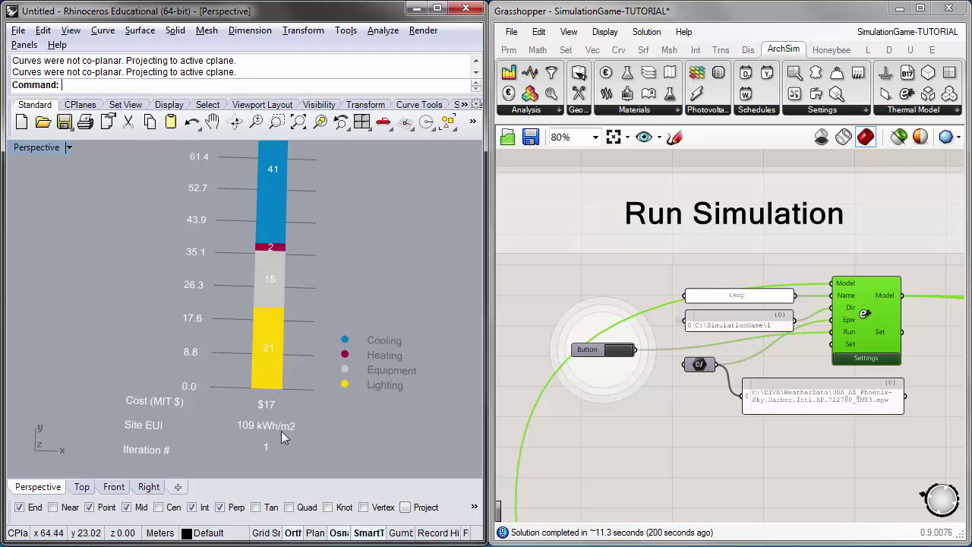
{"action": "right_click_drag", "start_coordinate": [285, 446], "coordinate": [246, 369]}
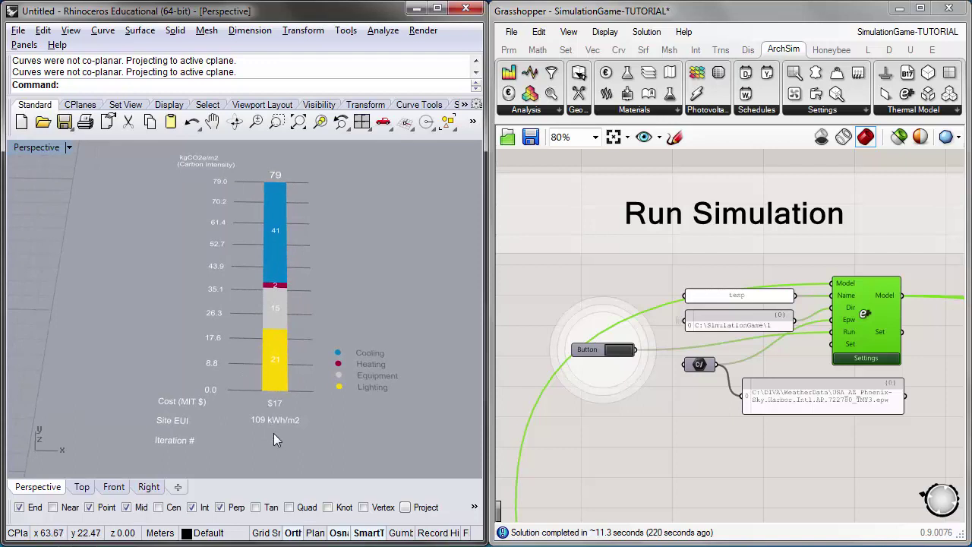
{"action": "right_click_drag", "start_coordinate": [281, 396], "coordinate": [273, 395]}
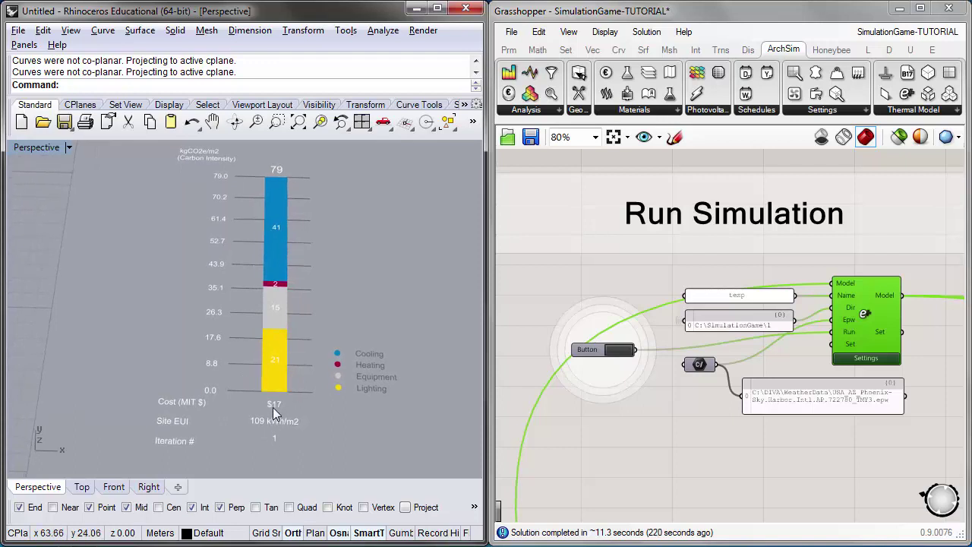
{"action": "right_click_drag", "start_coordinate": [221, 429], "coordinate": [253, 448]}
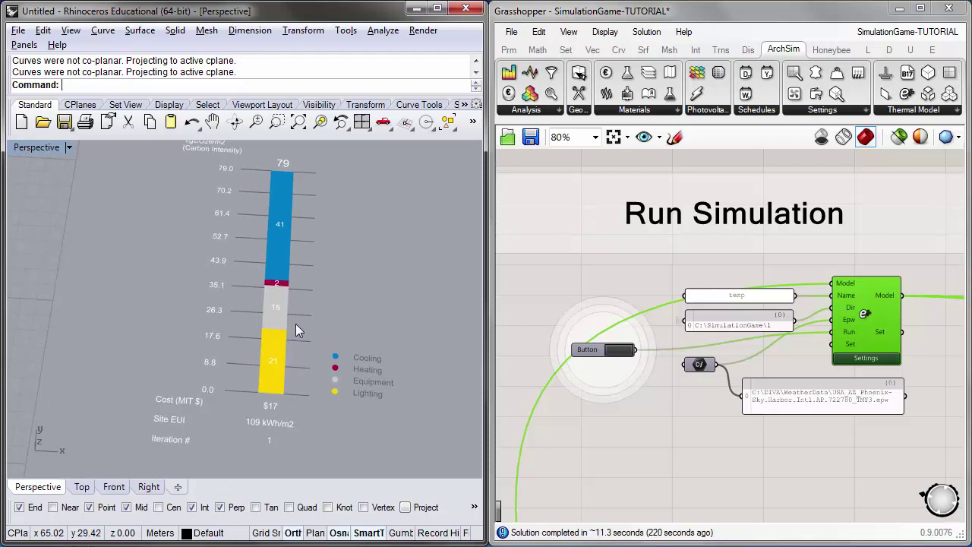
Step: Go back to the monthly heat balance chart and read the annual kWh/sqm figures in its legend
{"action": "right_click_drag", "start_coordinate": [296, 331], "coordinate": [337, 418]}
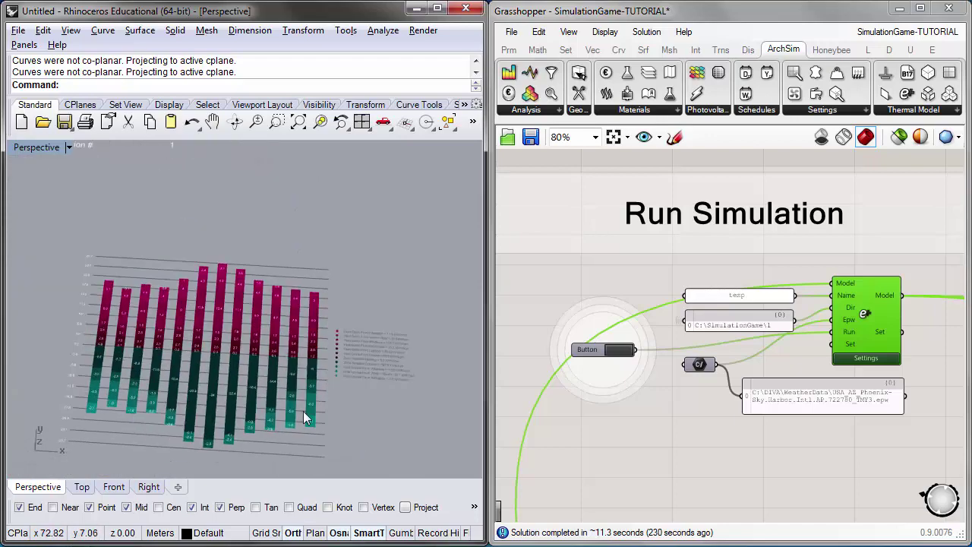
{"action": "right_click_drag", "start_coordinate": [272, 242], "coordinate": [277, 254]}
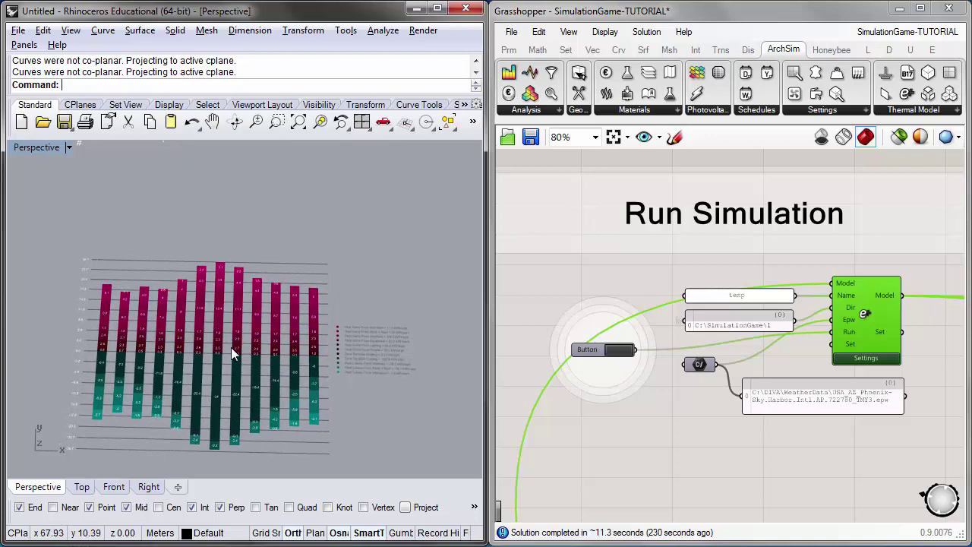
{"action": "scroll", "coordinate": [231, 346], "scroll_direction": "down", "scroll_amount": 2}
{"action": "scroll", "coordinate": [295, 391], "scroll_direction": "down", "scroll_amount": 2}
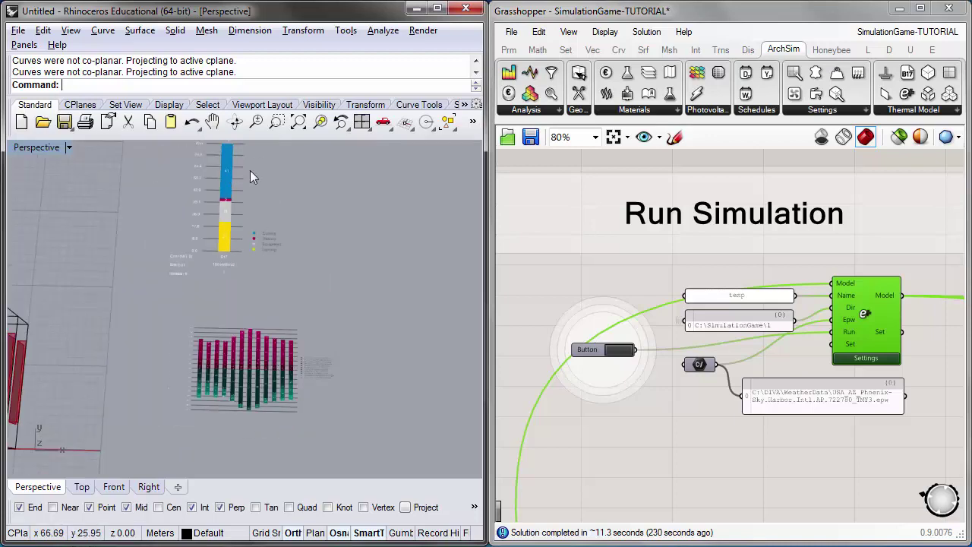
{"action": "scroll", "coordinate": [246, 350], "scroll_direction": "up", "scroll_amount": 5}
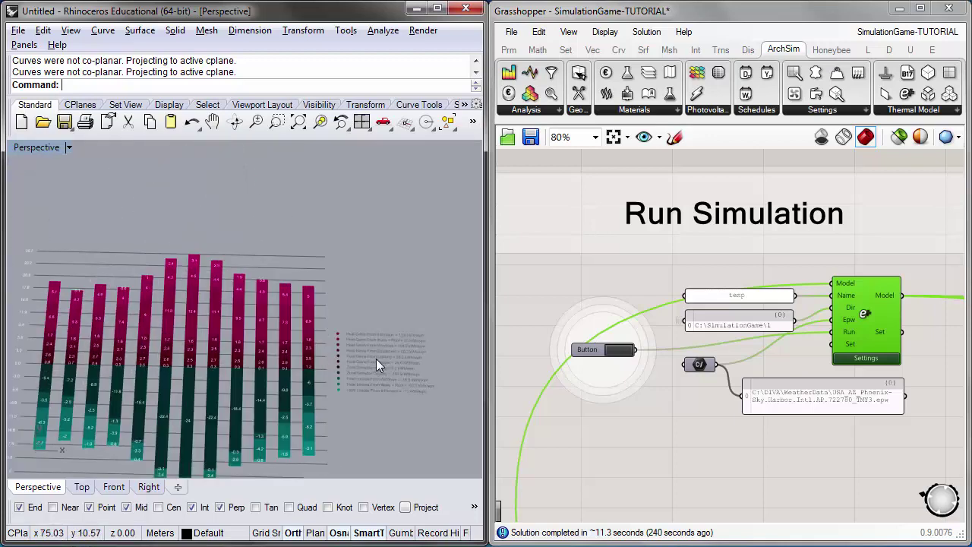
{"action": "scroll", "coordinate": [322, 383], "scroll_direction": "up", "scroll_amount": 4}
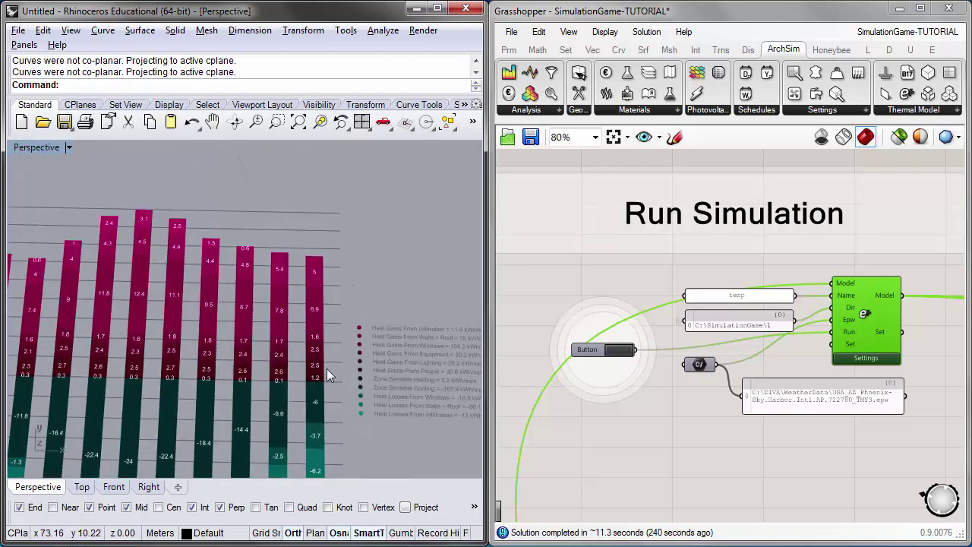
{"action": "scroll", "coordinate": [433, 386], "scroll_direction": "up", "scroll_amount": 3}
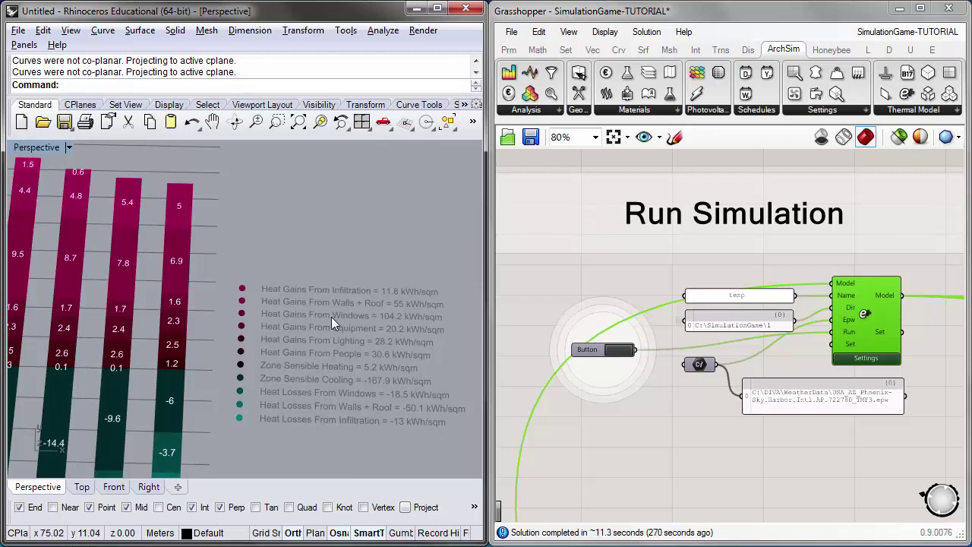
Step: Compare the heat gains from windows and the zone sensible cooling across the monthly bars of the heat balance chart
{"action": "right_click_drag", "start_coordinate": [236, 317], "coordinate": [259, 319]}
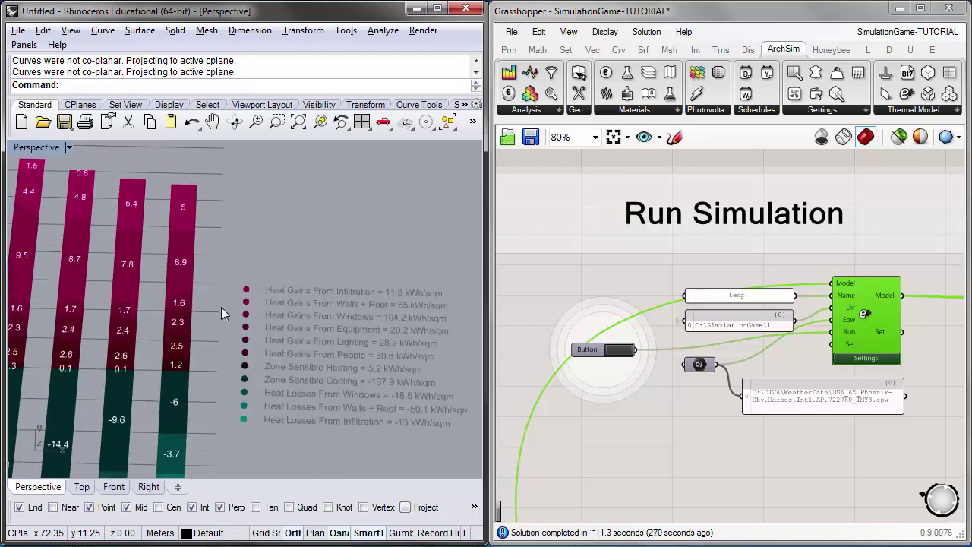
{"action": "scroll", "coordinate": [211, 306], "scroll_direction": "down", "scroll_amount": 3}
{"action": "scroll", "coordinate": [186, 266], "scroll_direction": "up", "scroll_amount": 5}
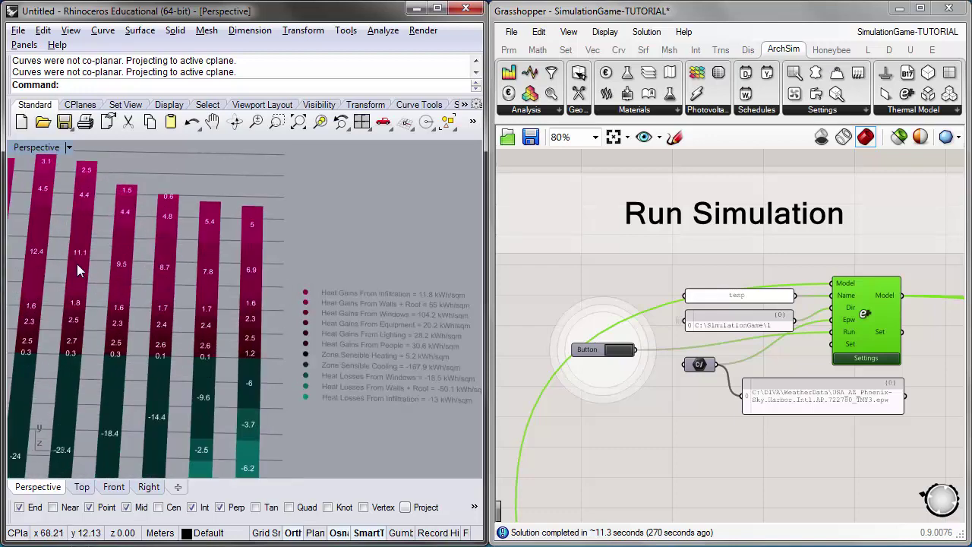
{"action": "scroll", "coordinate": [412, 267], "scroll_direction": "down", "scroll_amount": 3}
{"action": "scroll", "coordinate": [286, 267], "scroll_direction": "up", "scroll_amount": 2}
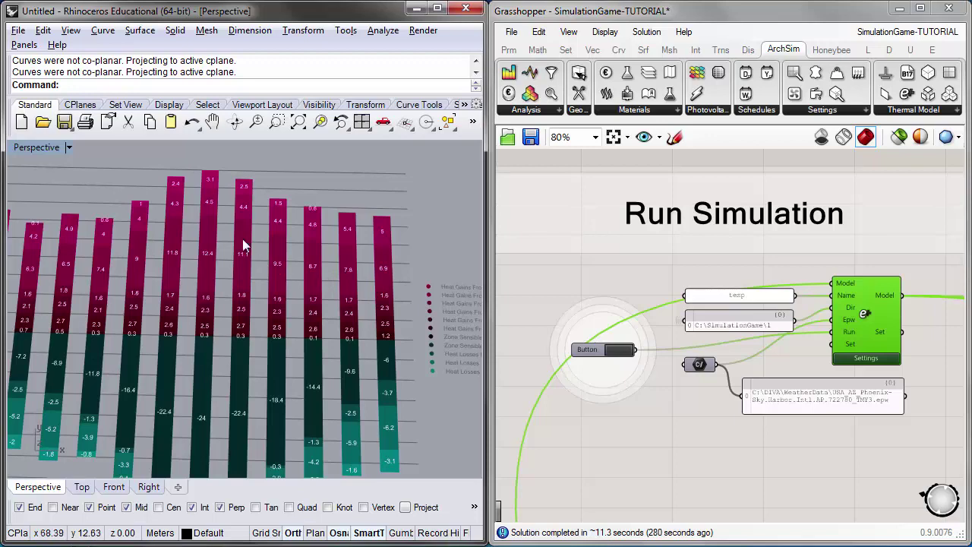
{"action": "scroll", "coordinate": [200, 256], "scroll_direction": "down", "scroll_amount": 2}
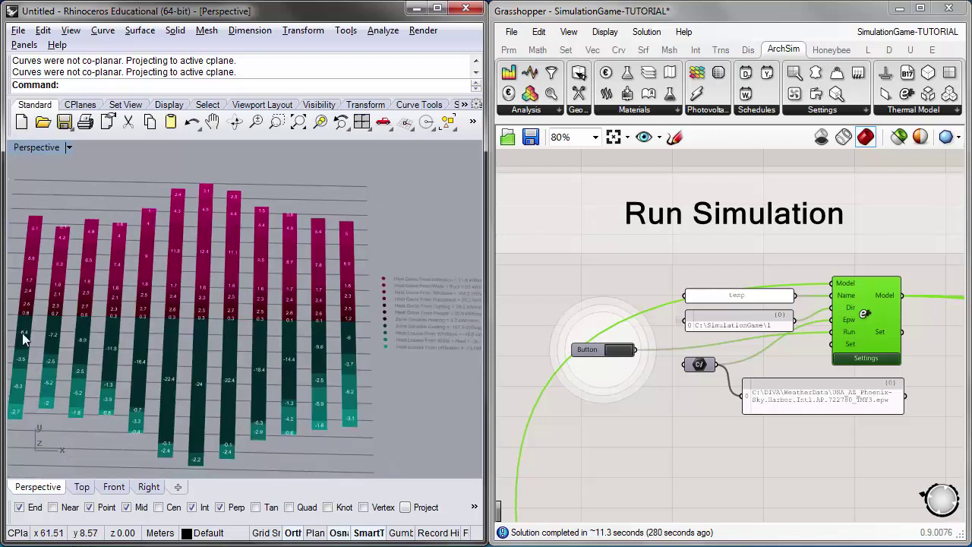
{"action": "right_click_drag", "start_coordinate": [409, 327], "coordinate": [115, 314]}
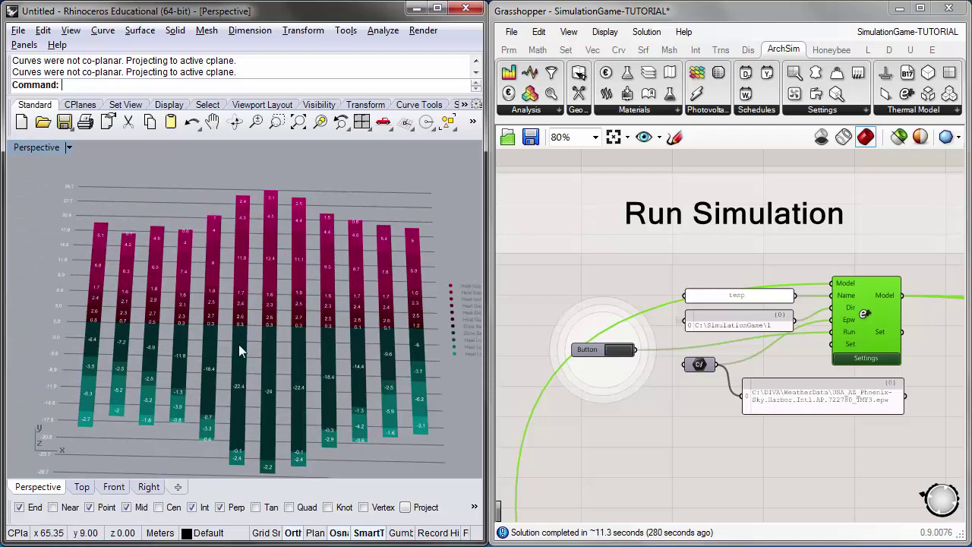
{"action": "right_click_drag", "start_coordinate": [361, 298], "coordinate": [340, 300], "text": "shift"}
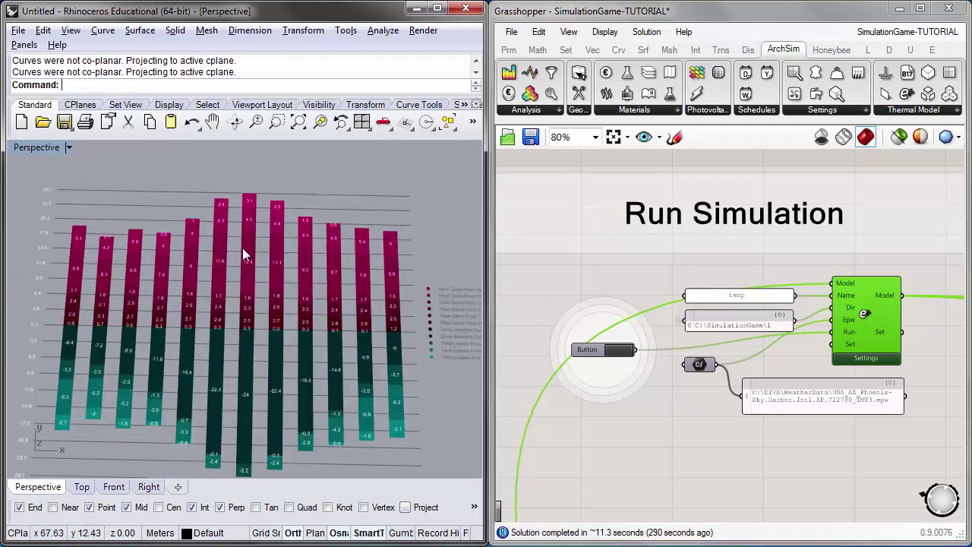
Step: Check the annual heat gains from windows and zone sensible cooling in the heat balance legend against the monthly bars
{"action": "scroll", "coordinate": [248, 228], "scroll_direction": "up", "scroll_amount": 3}
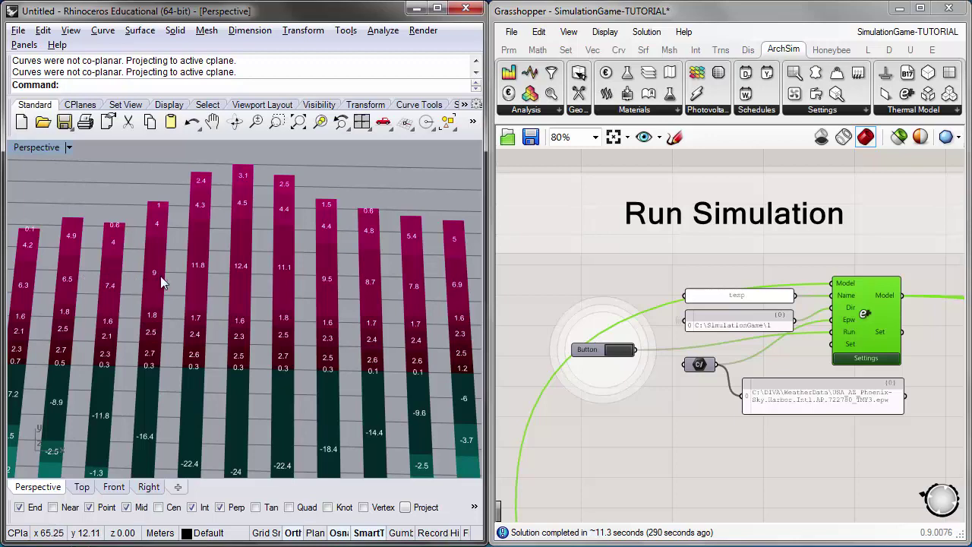
{"action": "scroll", "coordinate": [196, 285], "scroll_direction": "down", "scroll_amount": 3}
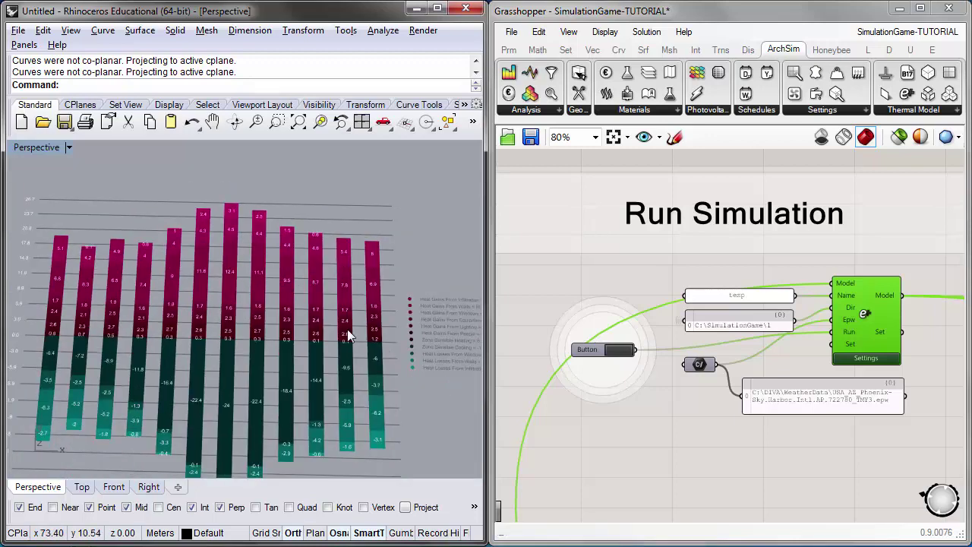
{"action": "scroll", "coordinate": [376, 328], "scroll_direction": "down", "scroll_amount": 2}
{"action": "scroll", "coordinate": [433, 311], "scroll_direction": "up", "scroll_amount": 5}
{"action": "scroll", "coordinate": [327, 306], "scroll_direction": "up", "scroll_amount": 2}
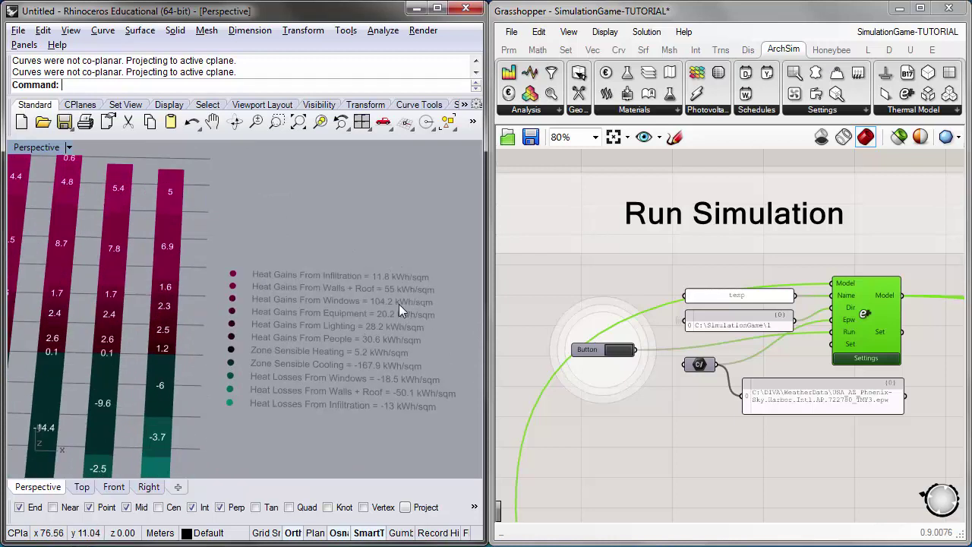
{"action": "scroll", "coordinate": [408, 293], "scroll_direction": "down", "scroll_amount": 1}
{"action": "scroll", "coordinate": [387, 330], "scroll_direction": "up", "scroll_amount": 1}
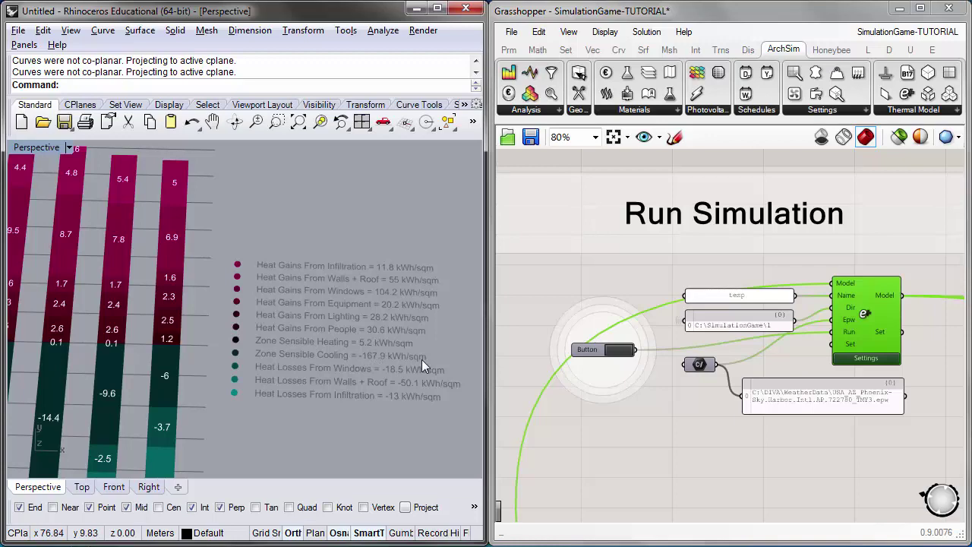
{"action": "scroll", "coordinate": [396, 320], "scroll_direction": "down", "scroll_amount": 1}
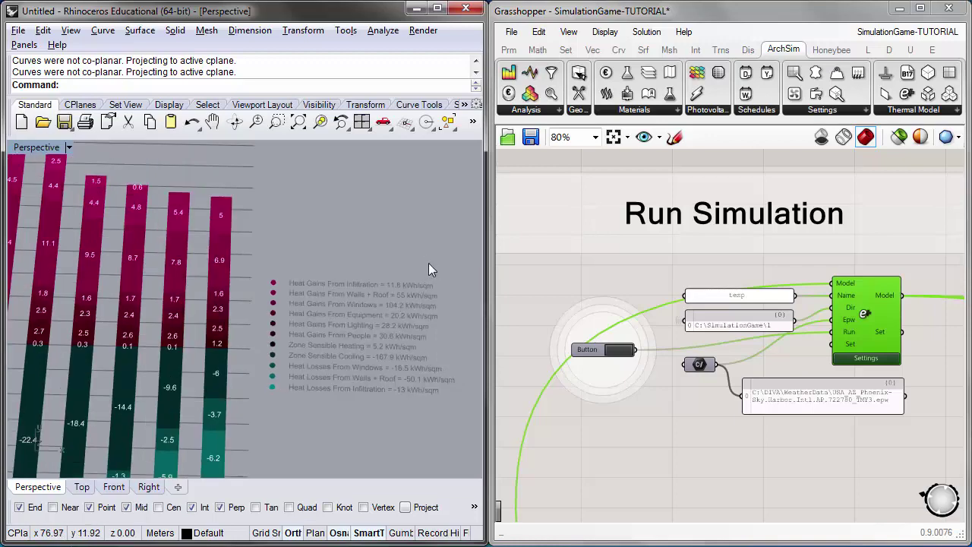
Step: Examine the summer months' heat gains and cooling loads in the monthly heat balance chart
{"action": "scroll", "coordinate": [433, 250], "scroll_direction": "down", "scroll_amount": 2}
{"action": "scroll", "coordinate": [195, 308], "scroll_direction": "down", "scroll_amount": 3}
{"action": "right_click_drag", "start_coordinate": [130, 328], "coordinate": [84, 319]}
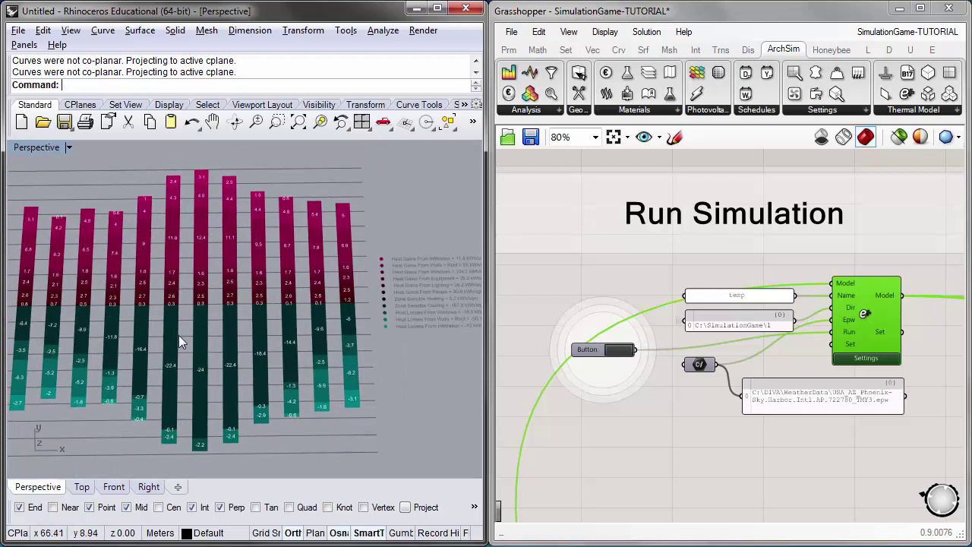
{"action": "right_click_drag", "start_coordinate": [141, 288], "coordinate": [17, 233]}
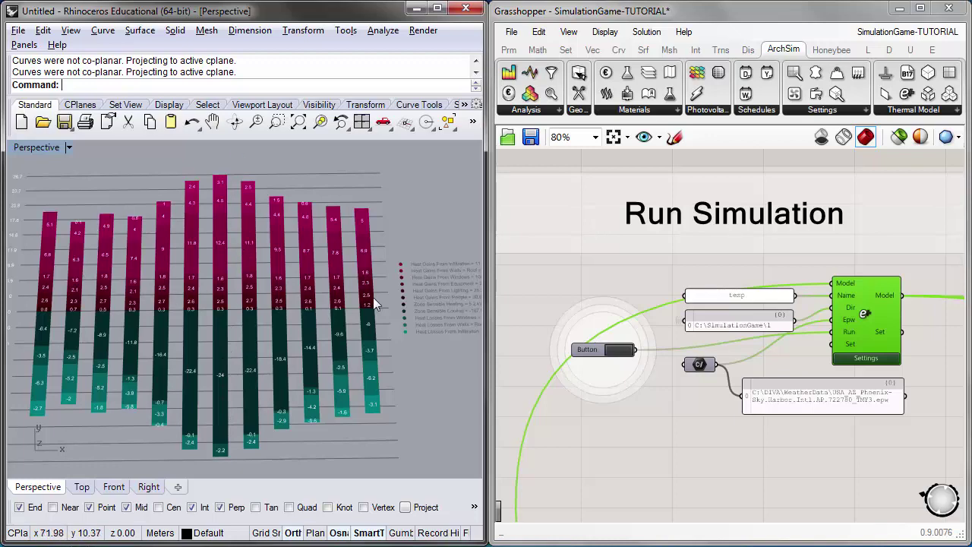
{"action": "scroll", "coordinate": [270, 274], "scroll_direction": "up", "scroll_amount": 3}
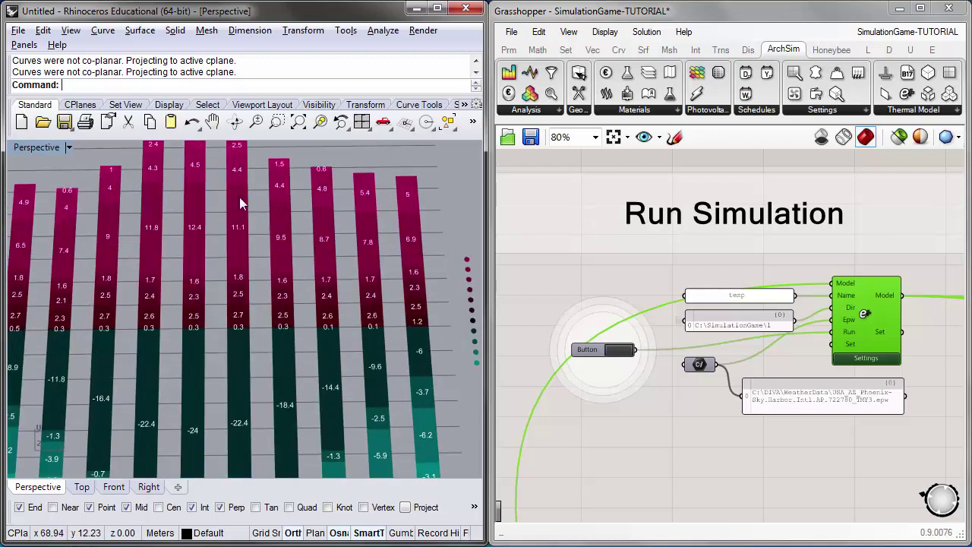
{"action": "scroll", "coordinate": [196, 179], "scroll_direction": "down", "scroll_amount": 4}
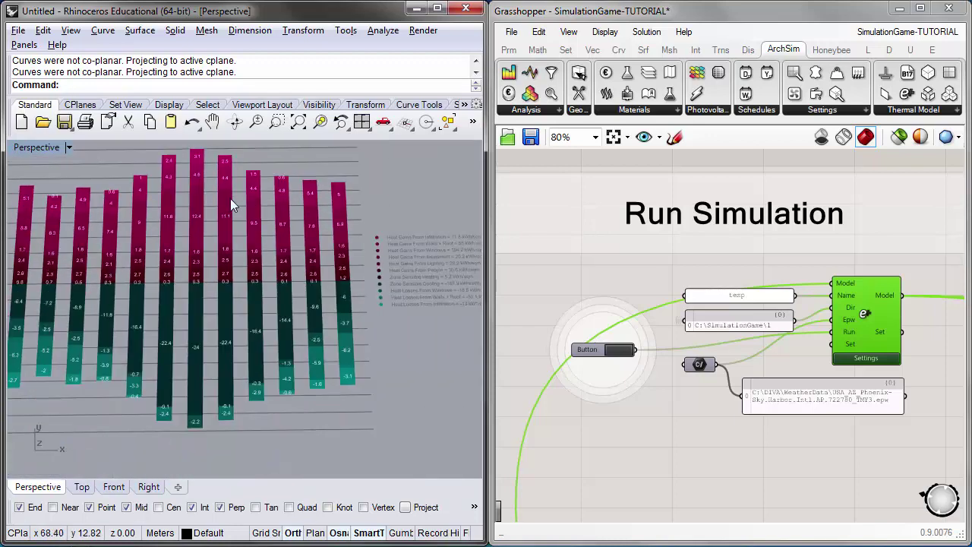
{"action": "scroll", "coordinate": [224, 198], "scroll_direction": "up", "scroll_amount": 3}
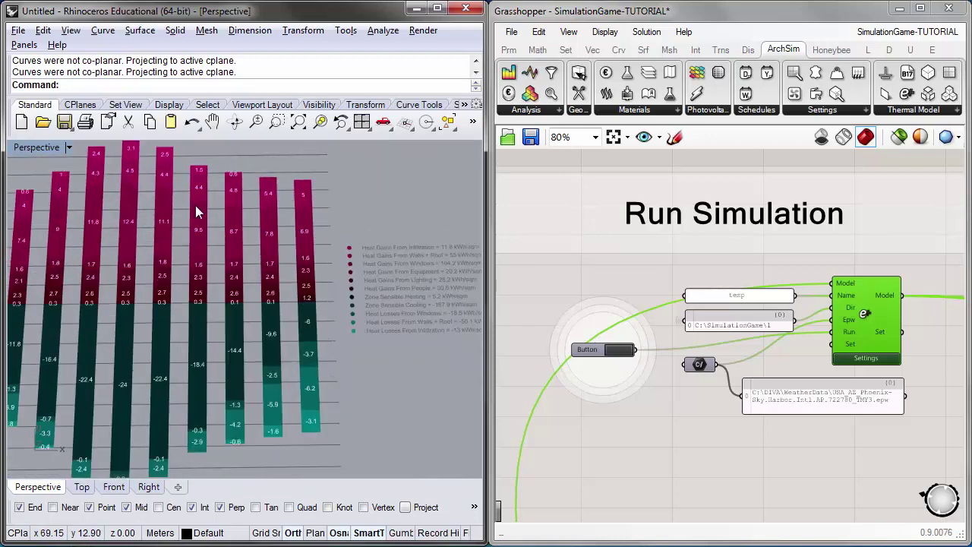
{"action": "scroll", "coordinate": [141, 214], "scroll_direction": "down", "scroll_amount": 5}
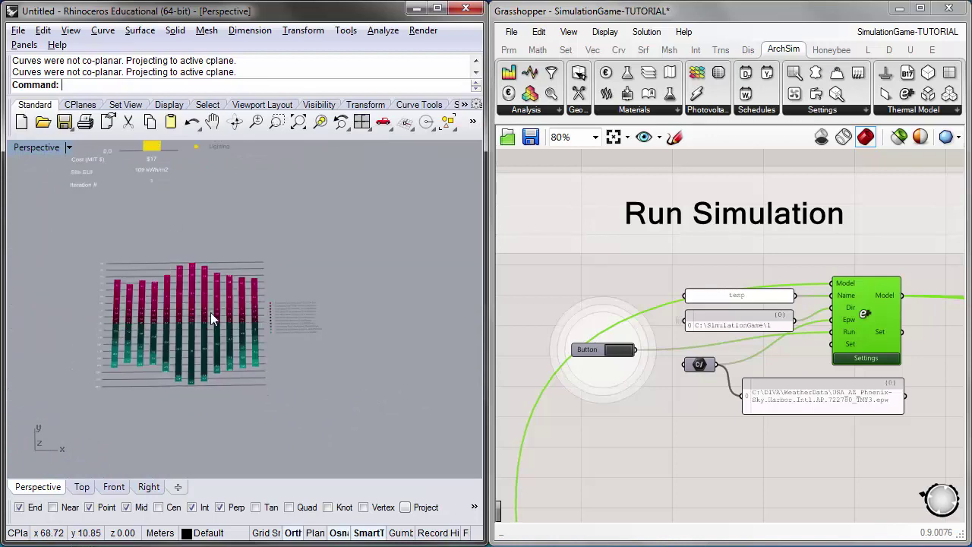
Step: Review the carbon intensity bar again, including its cooling portion and the cost and Site EUI rows
{"action": "right_click_drag", "start_coordinate": [199, 190], "coordinate": [258, 150]}
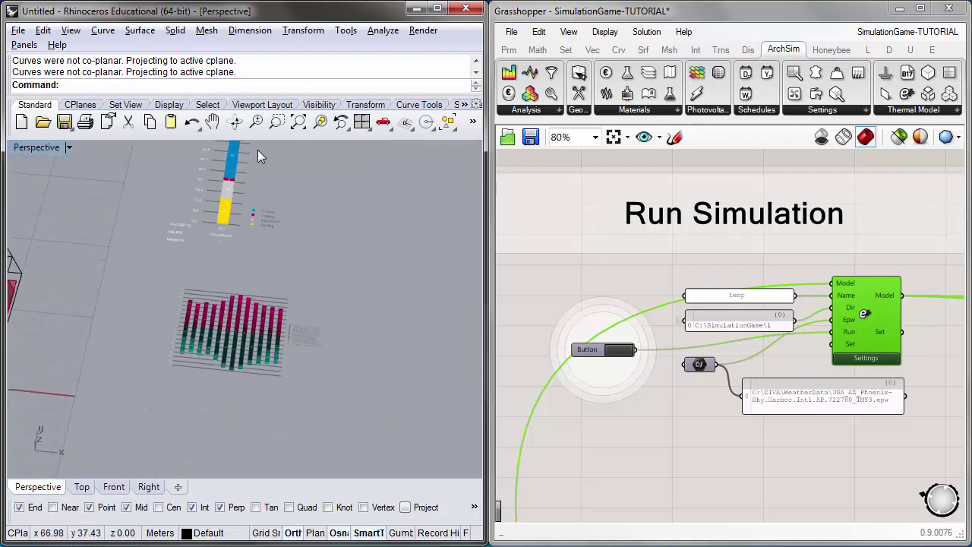
{"action": "scroll", "coordinate": [262, 206], "scroll_direction": "up", "scroll_amount": 3}
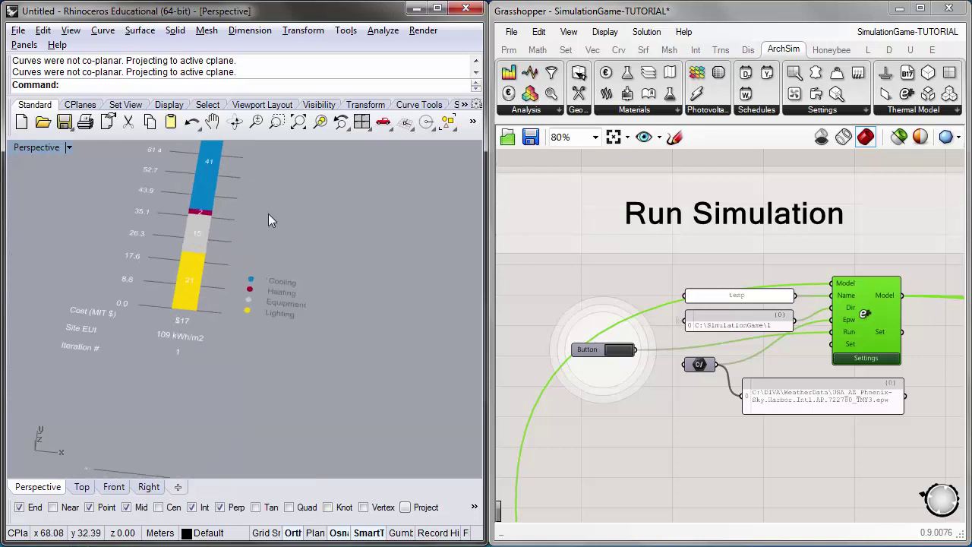
{"action": "right_click_drag", "start_coordinate": [268, 214], "coordinate": [343, 274], "text": "shift"}
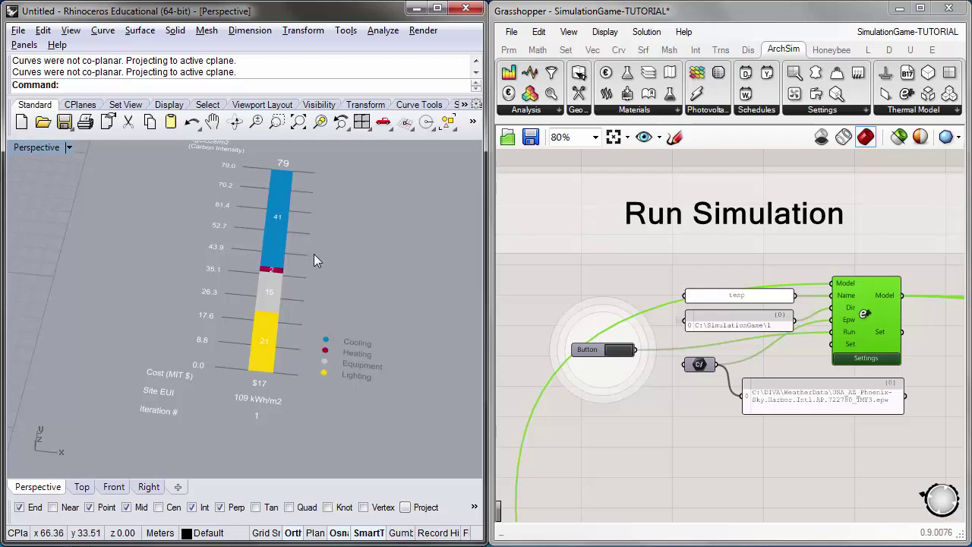
{"action": "right_click_drag", "start_coordinate": [380, 245], "coordinate": [356, 307]}
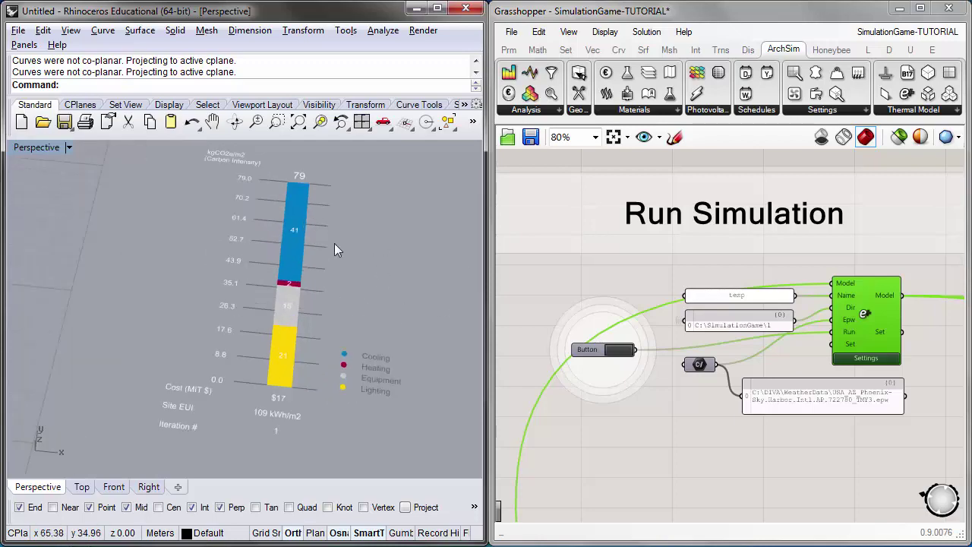
{"action": "scroll", "coordinate": [430, 226], "scroll_direction": "down", "scroll_amount": 5}
Step: Inspect the building's massing and facade windows from several angles, along with the Geometry Inputs section of the Grasshopper definition
{"action": "right_click_drag", "start_coordinate": [388, 334], "coordinate": [68, 205]}
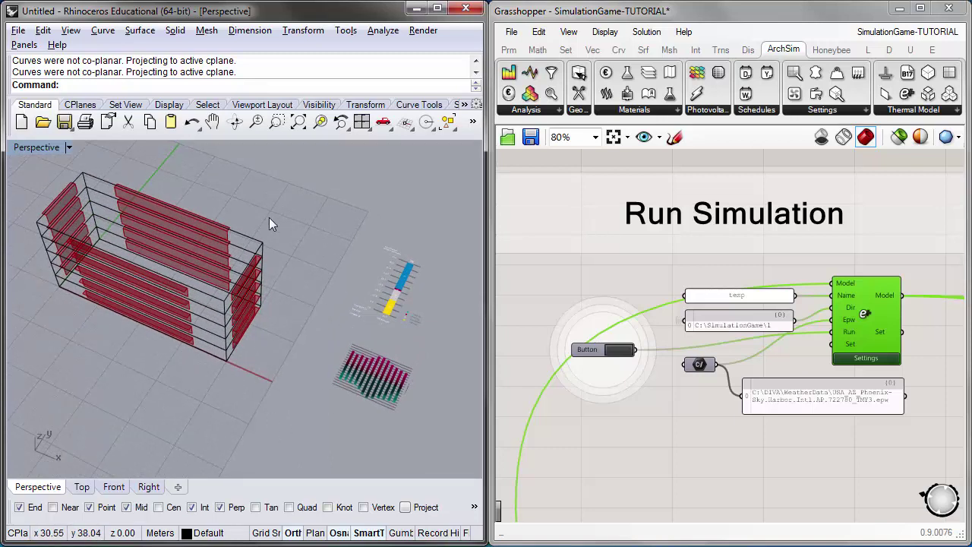
{"action": "right_click_drag", "start_coordinate": [281, 230], "coordinate": [258, 225]}
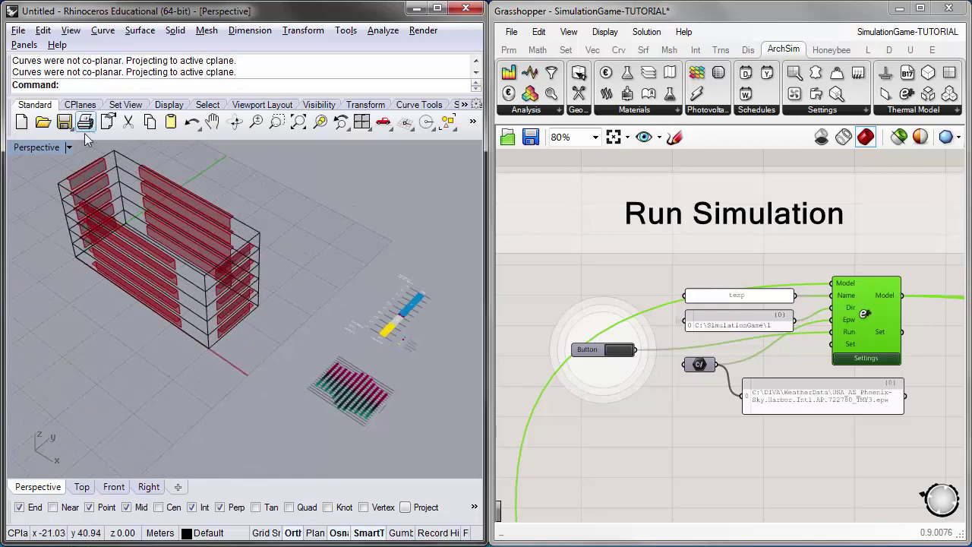
{"action": "mouse_move", "coordinate": [61, 249]}
{"action": "right_mouse_down"}
{"action": "mouse_move", "coordinate": [78, 250]}
{"action": "mouse_move", "coordinate": [70, 241]}
{"action": "mouse_move", "coordinate": [60, 248]}
{"action": "right_mouse_up"}
{"action": "right_click_drag", "start_coordinate": [178, 296], "coordinate": [228, 313]}
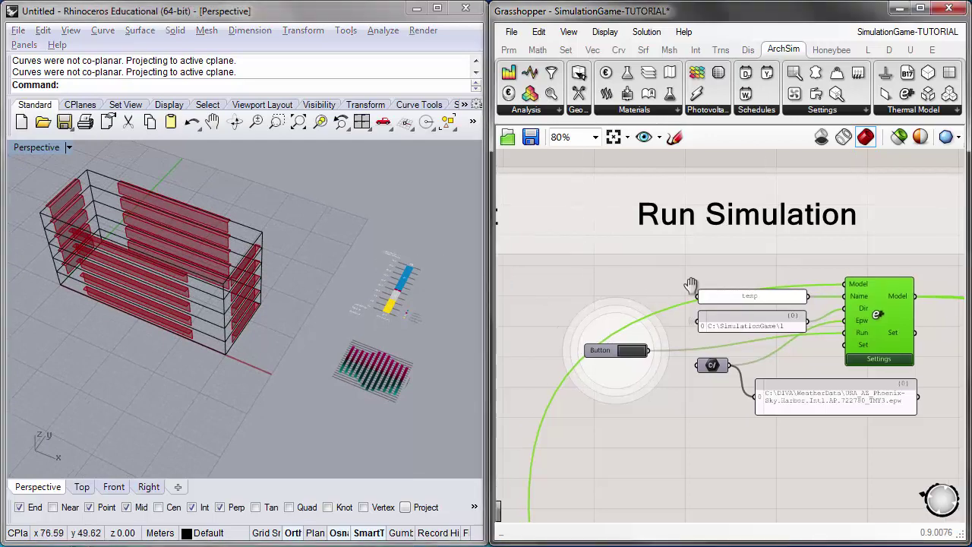
{"action": "right_click_drag", "start_coordinate": [661, 293], "coordinate": [784, 295]}
{"action": "scroll", "coordinate": [783, 295], "scroll_direction": "down", "scroll_amount": 1}
{"action": "scroll", "coordinate": [784, 294], "scroll_direction": "down", "scroll_amount": 2}
{"action": "right_click_drag", "start_coordinate": [631, 311], "coordinate": [716, 322]}
{"action": "scroll", "coordinate": [715, 317], "scroll_direction": "up", "scroll_amount": 1}
{"action": "right_click_drag", "start_coordinate": [668, 303], "coordinate": [707, 281]}
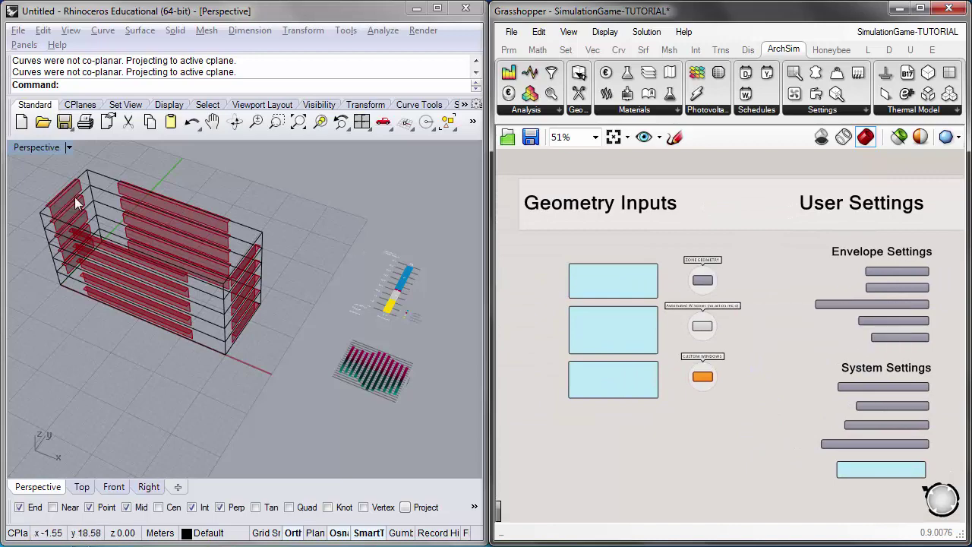
{"action": "right_click_drag", "start_coordinate": [250, 316], "coordinate": [240, 332]}
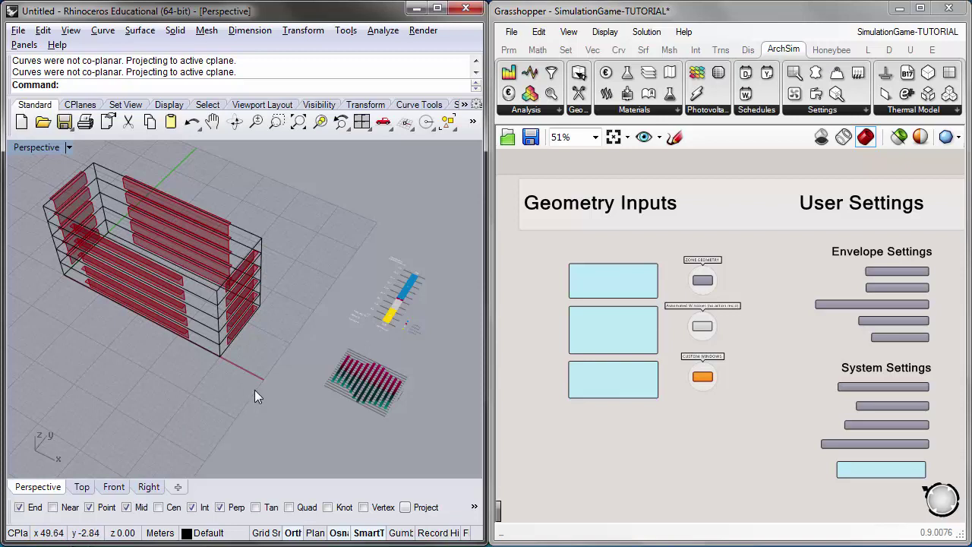
{"action": "right_click_drag", "start_coordinate": [254, 380], "coordinate": [255, 374]}
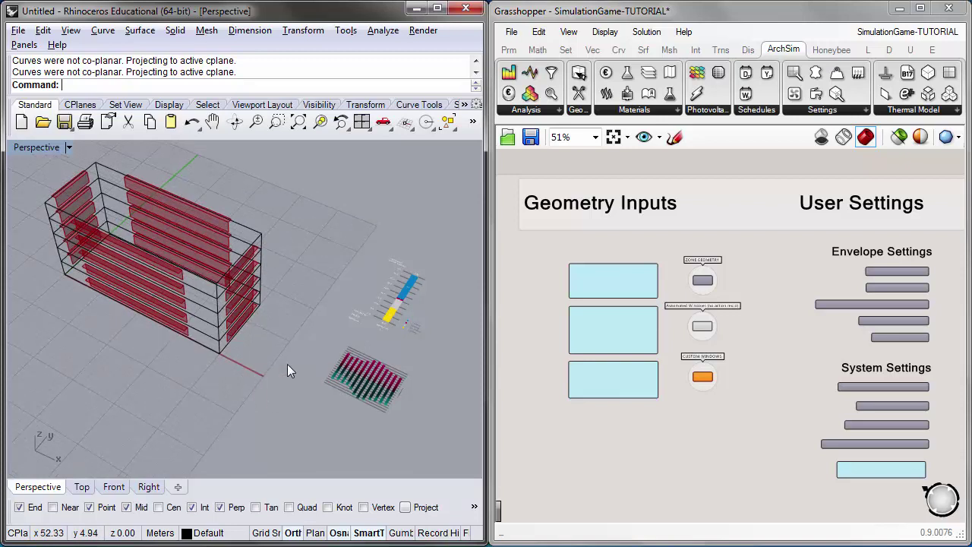
{"action": "mouse_move", "coordinate": [297, 369]}
{"action": "right_mouse_down"}
{"action": "mouse_move", "coordinate": [308, 373]}
{"action": "mouse_move", "coordinate": [289, 371]}
{"action": "right_mouse_up"}
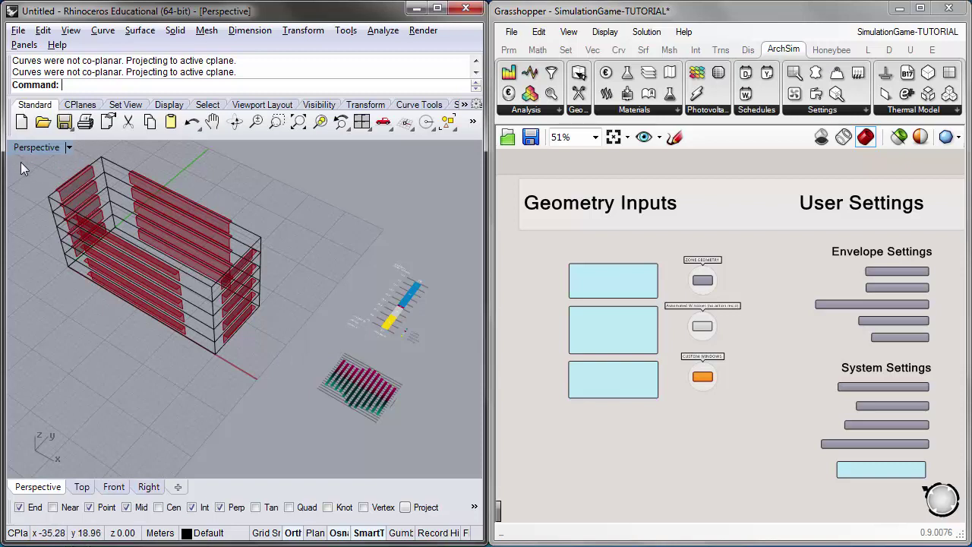
{"action": "right_click_drag", "start_coordinate": [237, 254], "coordinate": [241, 253]}
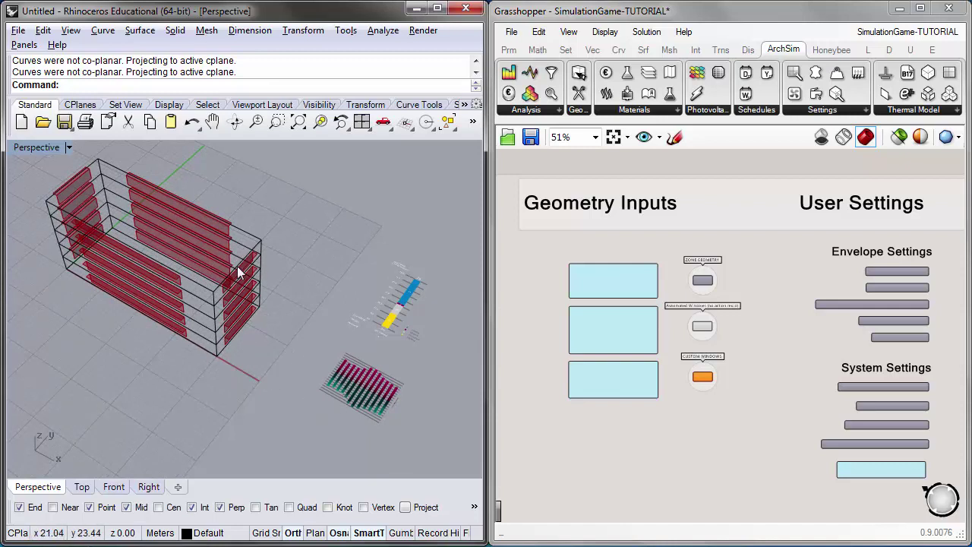
{"action": "right_click_drag", "start_coordinate": [379, 281], "coordinate": [297, 268]}
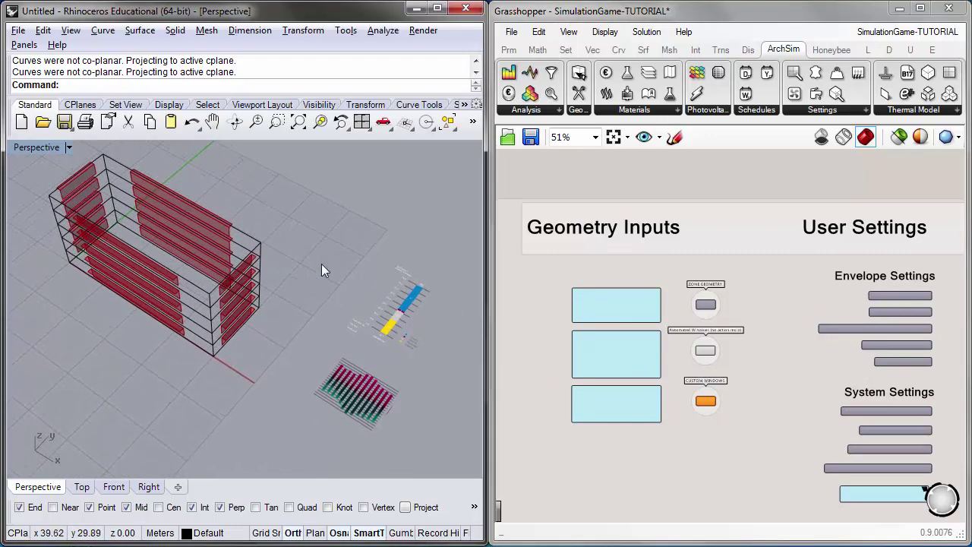
Step: Set the glazing construction in the Envelope Settings to Glazing_Dbl_Argon_LowE-outside_LowSolarHeatGain
{"action": "scroll", "coordinate": [736, 271], "scroll_direction": "up", "scroll_amount": 3}
{"action": "right_click_drag", "start_coordinate": [718, 251], "coordinate": [527, 278]}
{"action": "right_click_drag", "start_coordinate": [740, 287], "coordinate": [687, 287]}
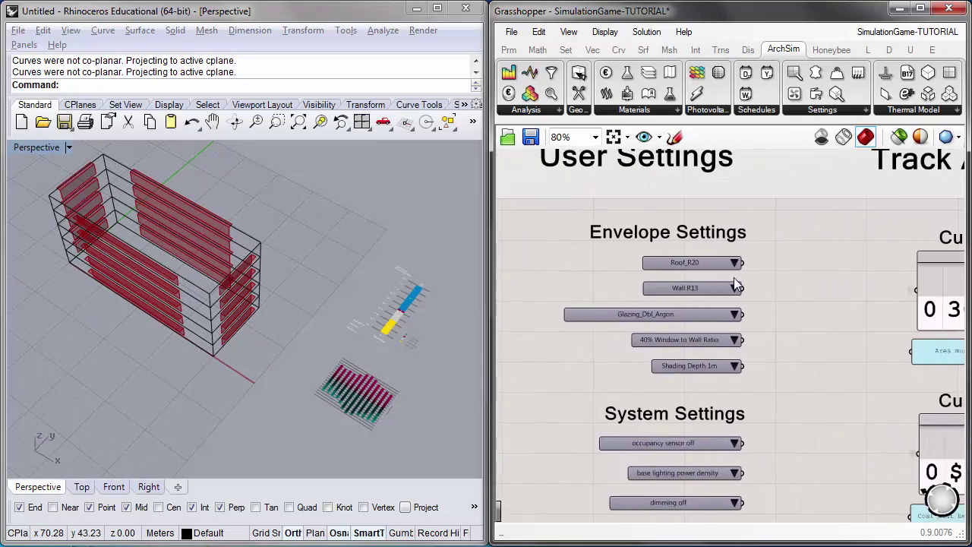
{"action": "scroll", "coordinate": [733, 285], "scroll_direction": "up", "scroll_amount": 1}
{"action": "scroll", "coordinate": [714, 281], "scroll_direction": "up", "scroll_amount": 1}
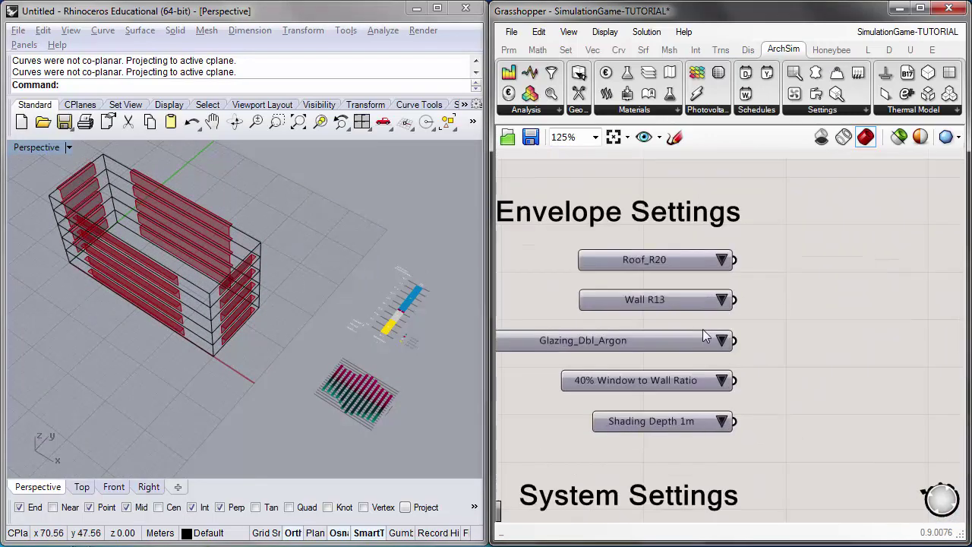
{"action": "right_click_drag", "start_coordinate": [744, 332], "coordinate": [797, 316]}
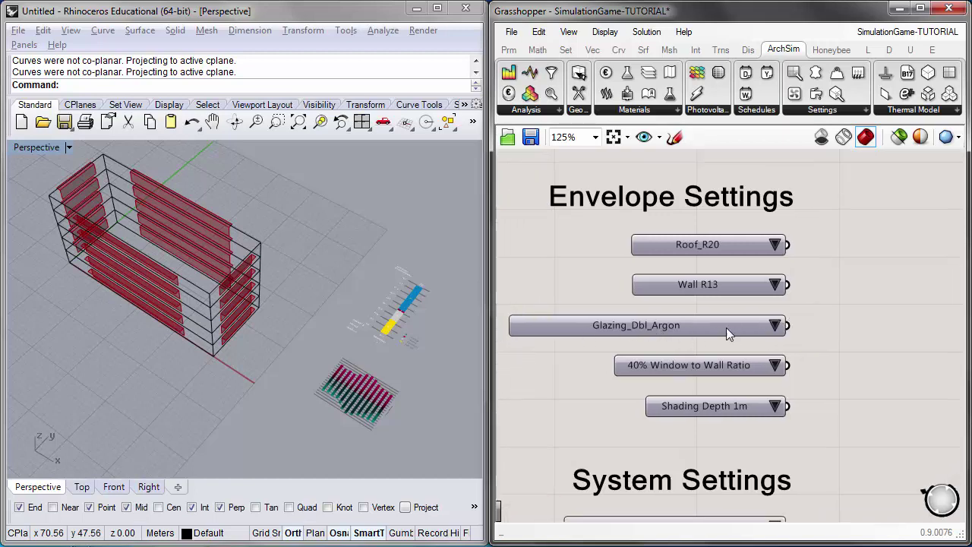
{"action": "left_click", "coordinate": [774, 326]}
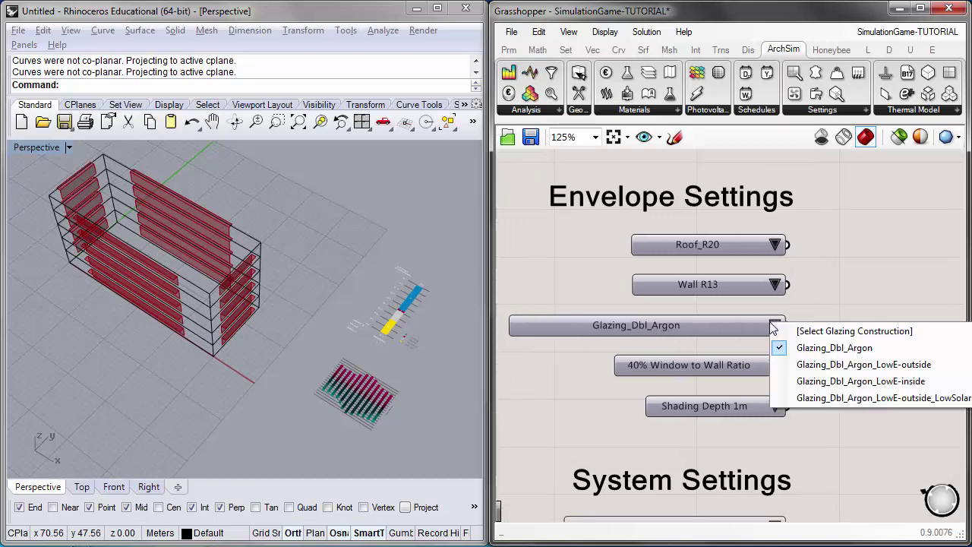
{"action": "left_click", "coordinate": [866, 397]}
Step: Compare the Current Cost panel in MIT Dollars with the Cost row beneath the carbon intensity bar
{"action": "right_click_drag", "start_coordinate": [852, 388], "coordinate": [729, 314]}
{"action": "scroll", "coordinate": [873, 409], "scroll_direction": "down", "scroll_amount": 2}
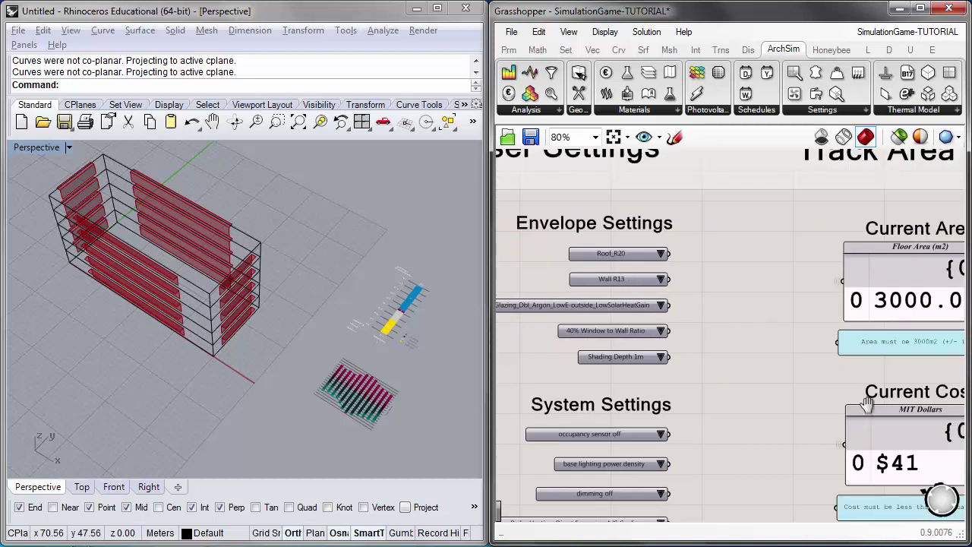
{"action": "scroll", "coordinate": [835, 416], "scroll_direction": "up", "scroll_amount": 2}
{"action": "scroll", "coordinate": [379, 327], "scroll_direction": "up", "scroll_amount": 6}
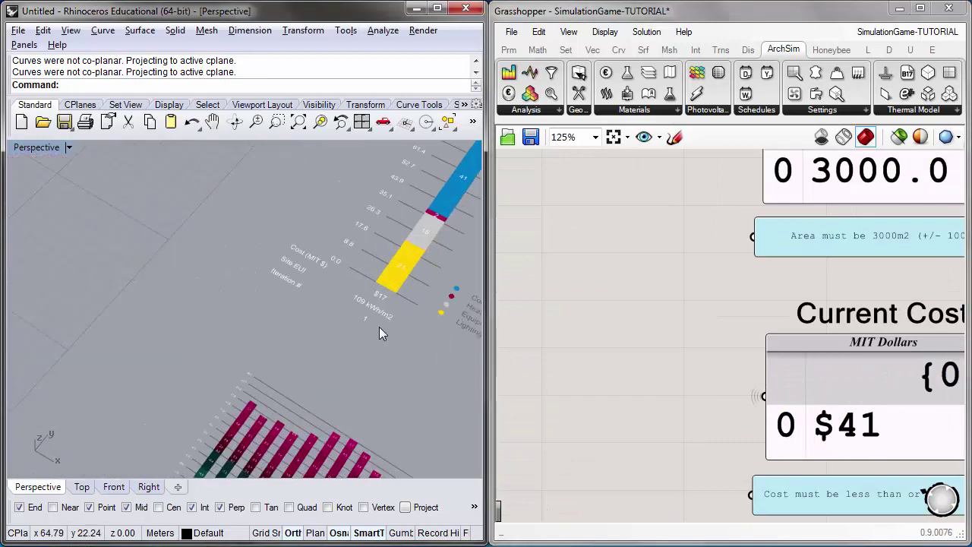
{"action": "scroll", "coordinate": [383, 298], "scroll_direction": "down", "scroll_amount": 3}
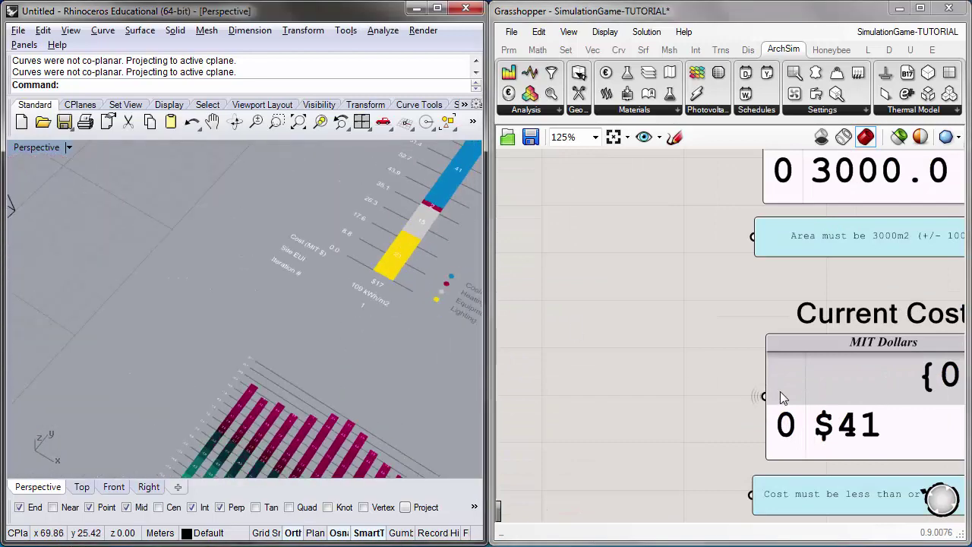
{"action": "scroll", "coordinate": [818, 410], "scroll_direction": "up", "scroll_amount": 1}
{"action": "scroll", "coordinate": [819, 410], "scroll_direction": "down", "scroll_amount": 3}
{"action": "scroll", "coordinate": [286, 317], "scroll_direction": "down", "scroll_amount": 4}
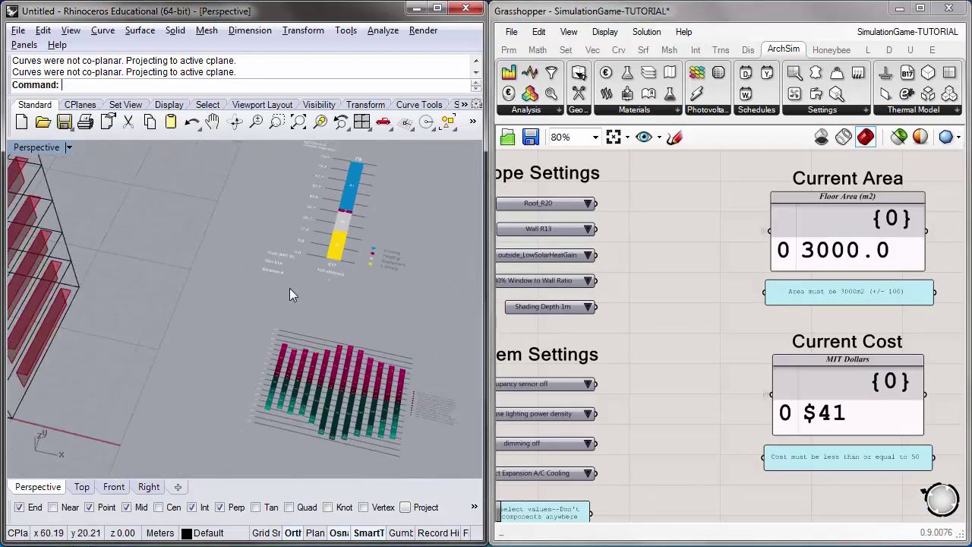
Step: Look over the building's window bands on each facade and return to the Envelope and System Settings
{"action": "right_click_drag", "start_coordinate": [274, 318], "coordinate": [143, 242]}
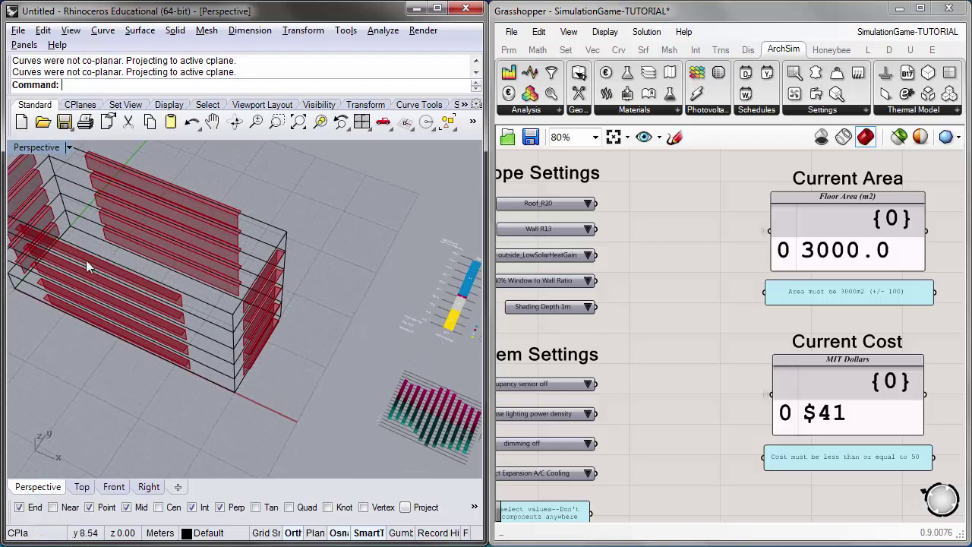
{"action": "right_click_drag", "start_coordinate": [104, 278], "coordinate": [65, 204]}
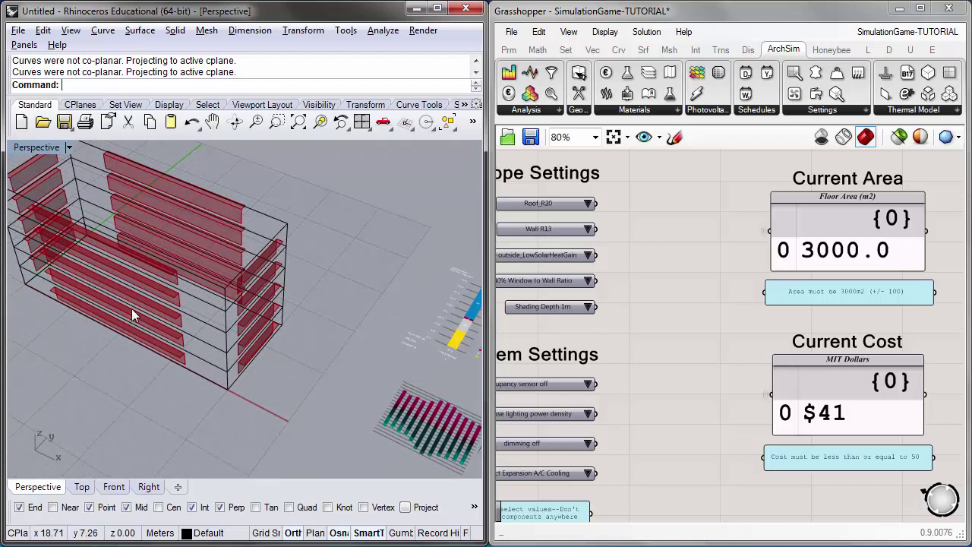
{"action": "right_click_drag", "start_coordinate": [754, 416], "coordinate": [807, 407]}
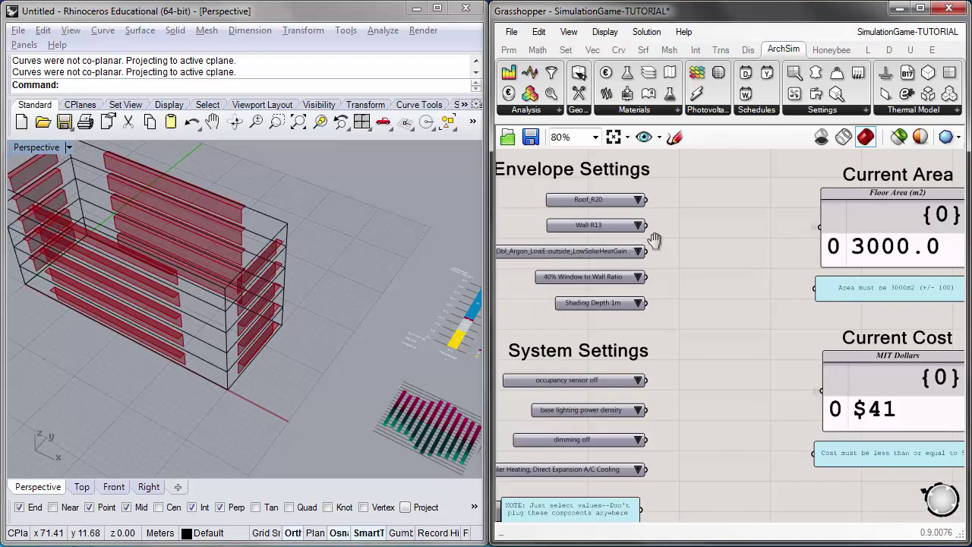
Step: Run the energy simulation for the building with the updated glazing setting
{"action": "right_click_drag", "start_coordinate": [521, 253], "coordinate": [552, 252]}
{"action": "right_click_drag", "start_coordinate": [711, 251], "coordinate": [612, 271]}
{"action": "right_click_drag", "start_coordinate": [814, 268], "coordinate": [569, 274]}
{"action": "scroll", "coordinate": [619, 274], "scroll_direction": "down", "scroll_amount": 1}
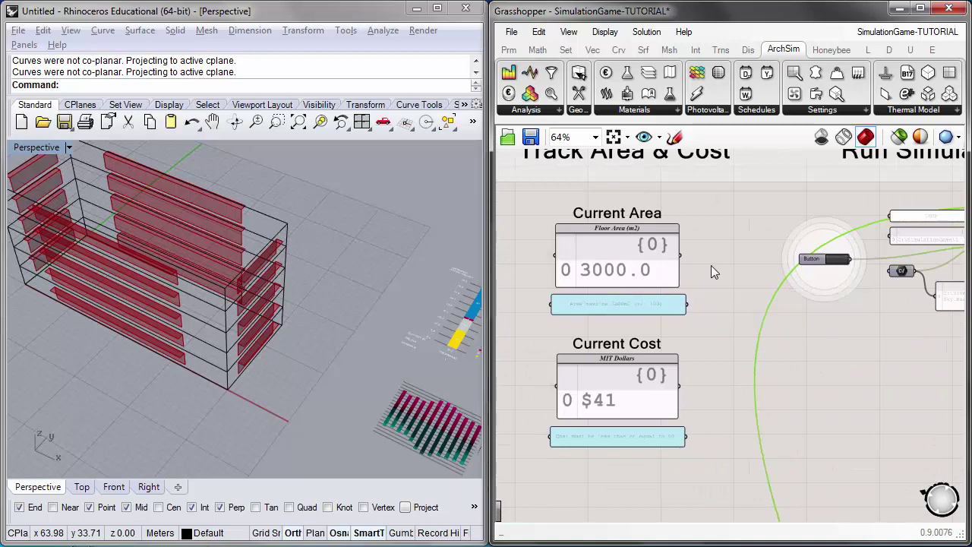
{"action": "right_click_drag", "start_coordinate": [714, 271], "coordinate": [666, 279]}
{"action": "right_click_drag", "start_coordinate": [748, 218], "coordinate": [610, 255]}
{"action": "scroll", "coordinate": [608, 255], "scroll_direction": "up", "scroll_amount": 2}
{"action": "scroll", "coordinate": [638, 296], "scroll_direction": "up", "scroll_amount": 1}
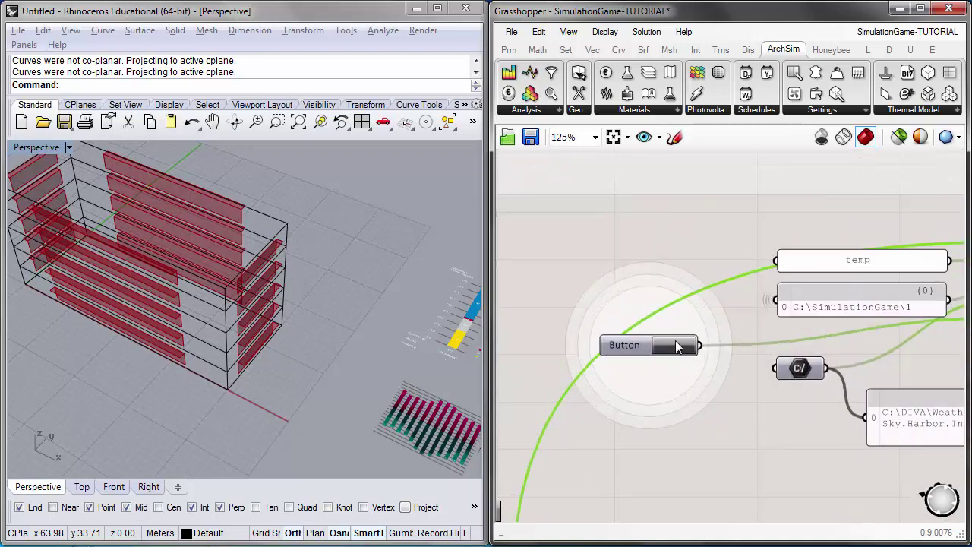
{"action": "left_click", "coordinate": [678, 346]}
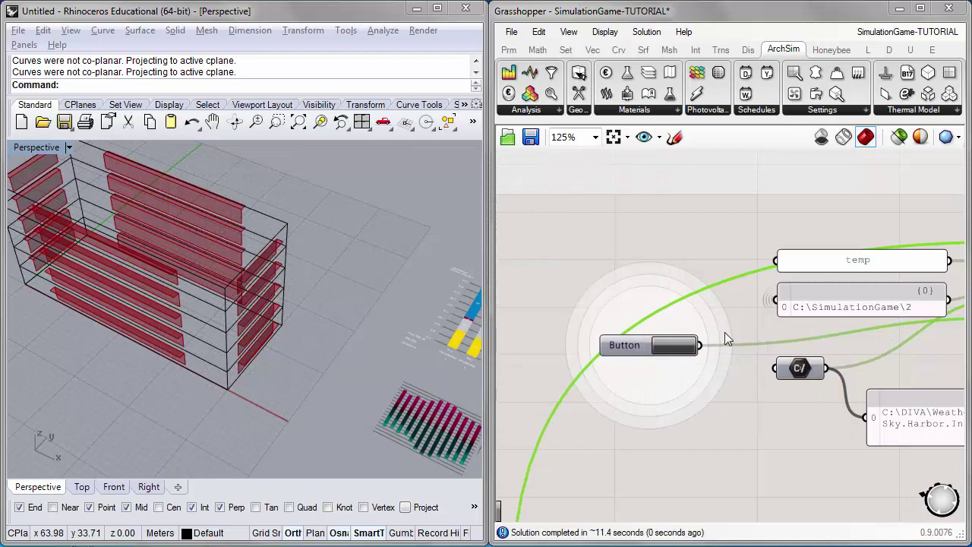
Step: Compare the carbon intensity bars of iterations 1 and 2, including their cooling, heating, equipment and lighting shares, cost and site EUI
{"action": "right_click_drag", "start_coordinate": [297, 308], "coordinate": [148, 310]}
{"action": "scroll", "coordinate": [396, 266], "scroll_direction": "up", "scroll_amount": 5}
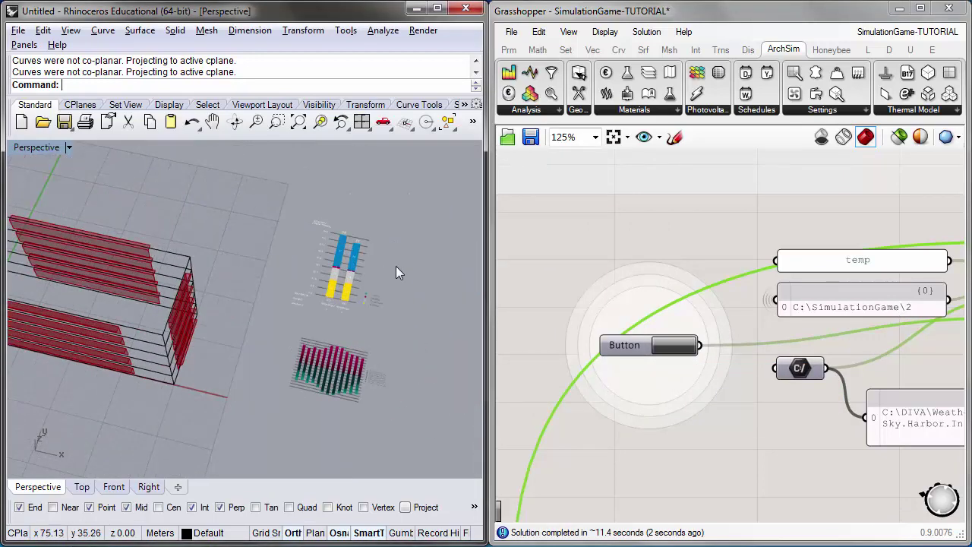
{"action": "scroll", "coordinate": [356, 225], "scroll_direction": "up", "scroll_amount": 5}
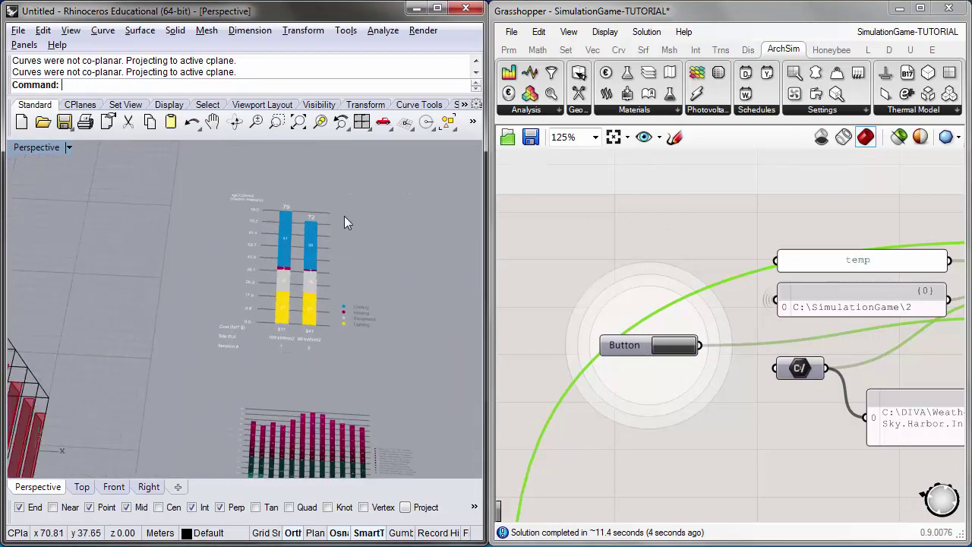
{"action": "scroll", "coordinate": [313, 217], "scroll_direction": "up", "scroll_amount": 2}
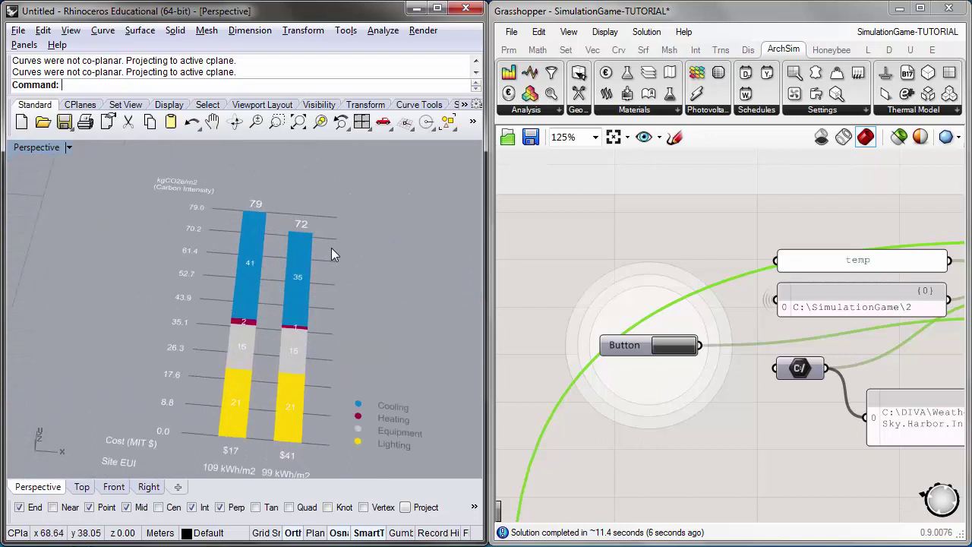
{"action": "scroll", "coordinate": [338, 273], "scroll_direction": "up", "scroll_amount": 1}
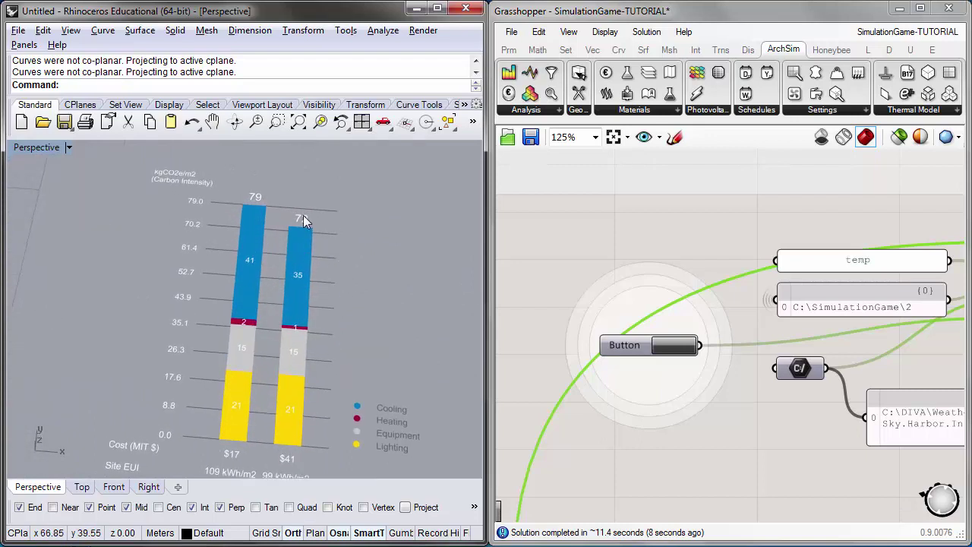
{"action": "scroll", "coordinate": [298, 287], "scroll_direction": "down", "scroll_amount": 2}
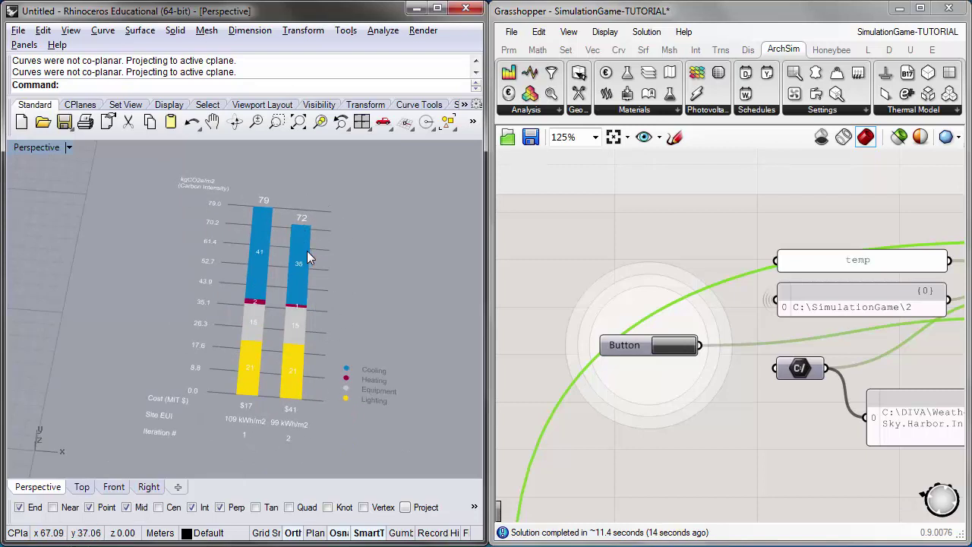
{"action": "scroll", "coordinate": [300, 319], "scroll_direction": "up", "scroll_amount": 2}
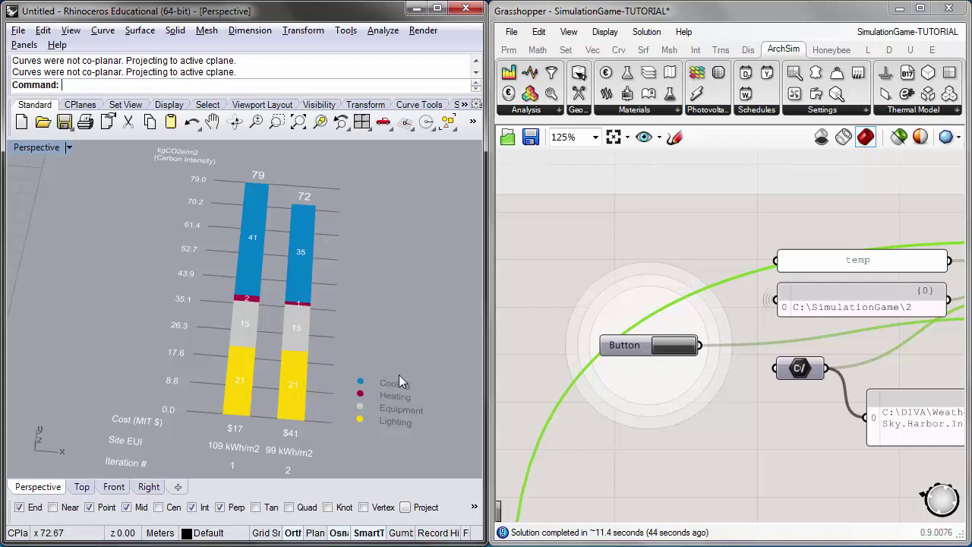
{"action": "right_click_drag", "start_coordinate": [357, 385], "coordinate": [329, 386]}
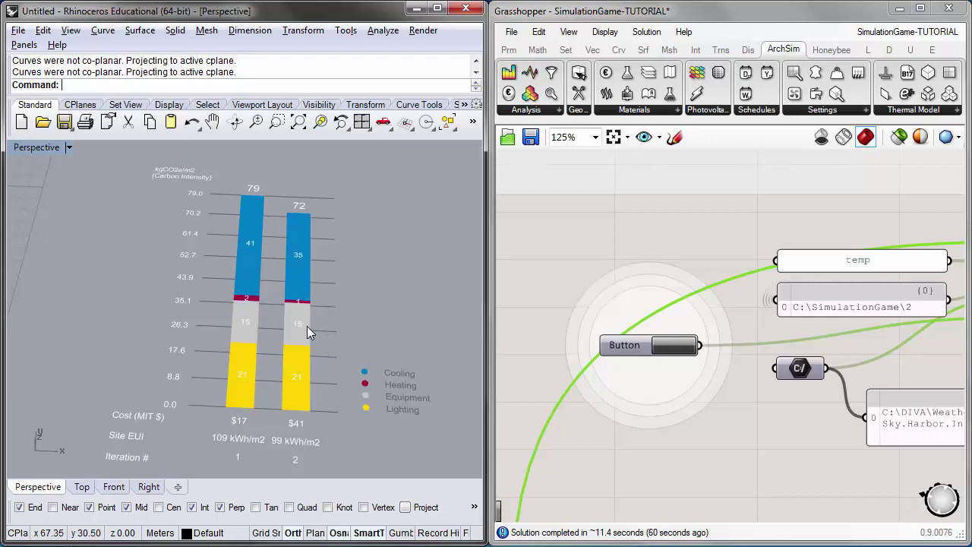
{"action": "scroll", "coordinate": [292, 308], "scroll_direction": "up", "scroll_amount": 5}
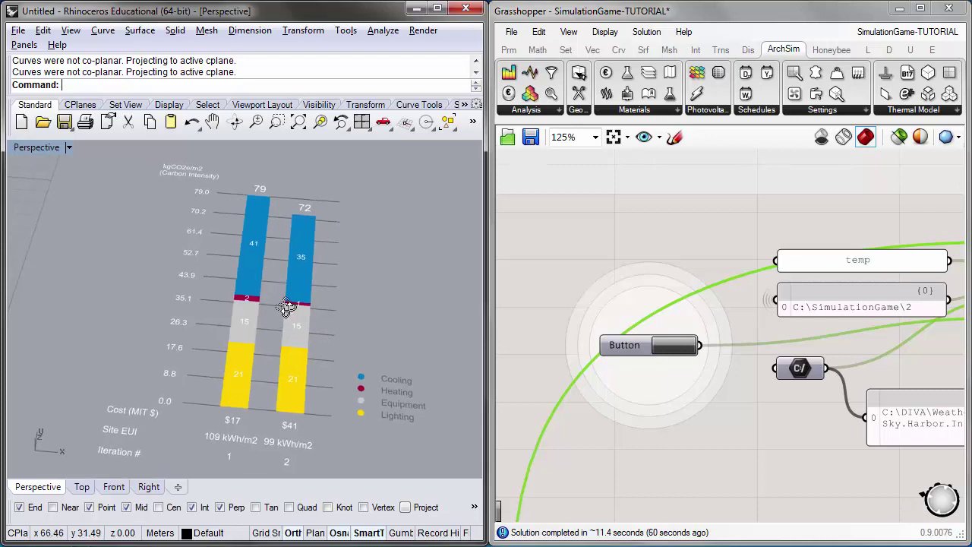
{"action": "scroll", "coordinate": [278, 303], "scroll_direction": "down", "scroll_amount": 3}
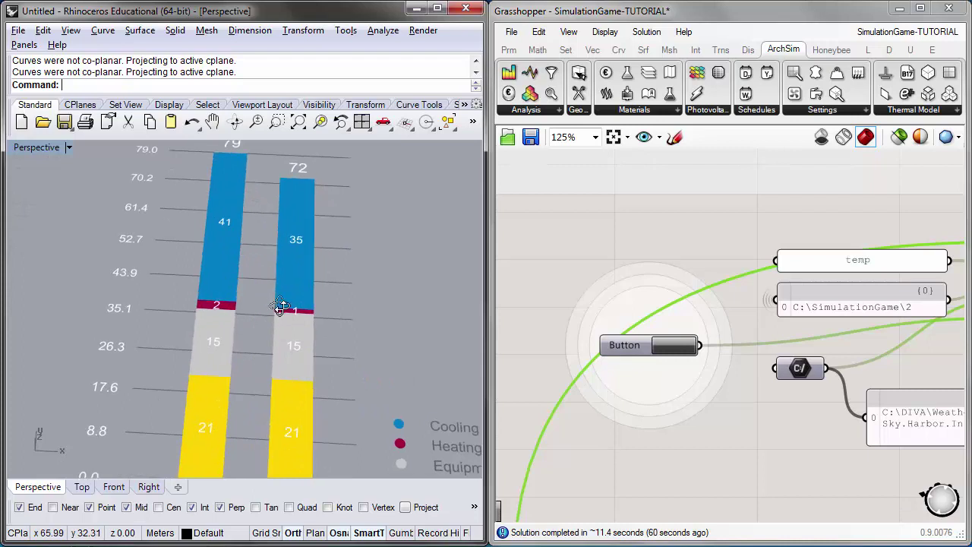
{"action": "left_click_drag", "start_coordinate": [185, 283], "coordinate": [341, 336]}
{"action": "right_click_drag", "start_coordinate": [336, 318], "coordinate": [338, 343]}
{"action": "scroll", "coordinate": [320, 281], "scroll_direction": "down", "scroll_amount": 2}
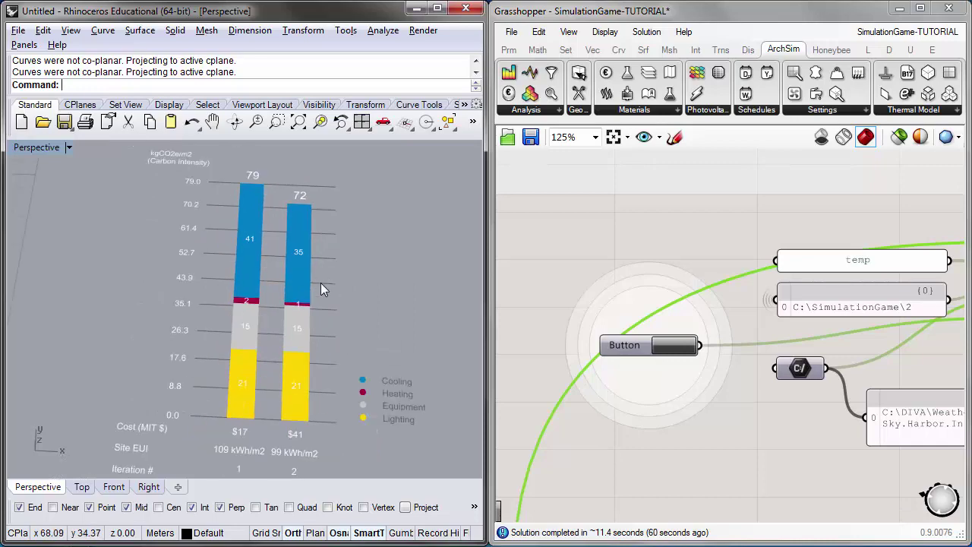
{"action": "scroll", "coordinate": [313, 199], "scroll_direction": "down", "scroll_amount": 5}
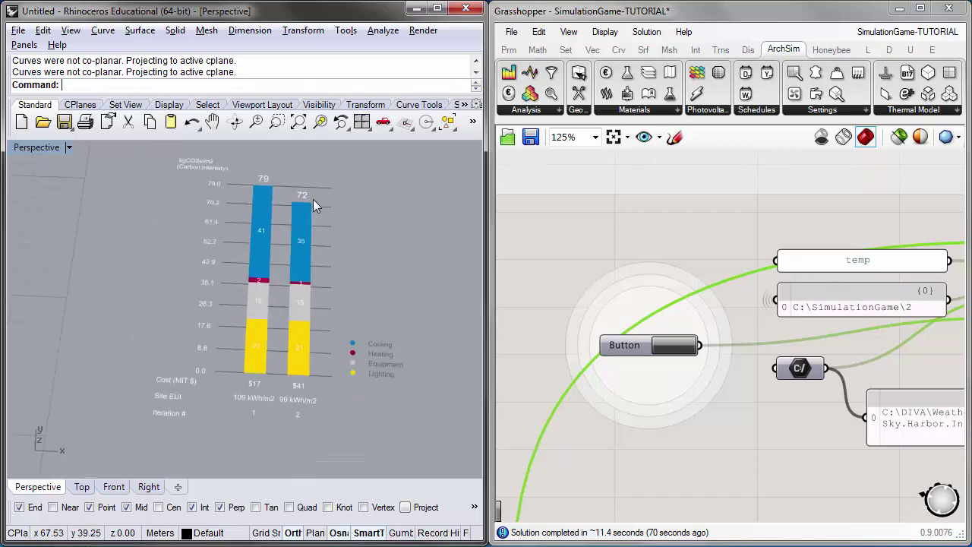
Step: Read the heat gains and losses from windows, walls, roof and infiltration in the energy balance chart's legend
{"action": "scroll", "coordinate": [354, 338], "scroll_direction": "up", "scroll_amount": 6}
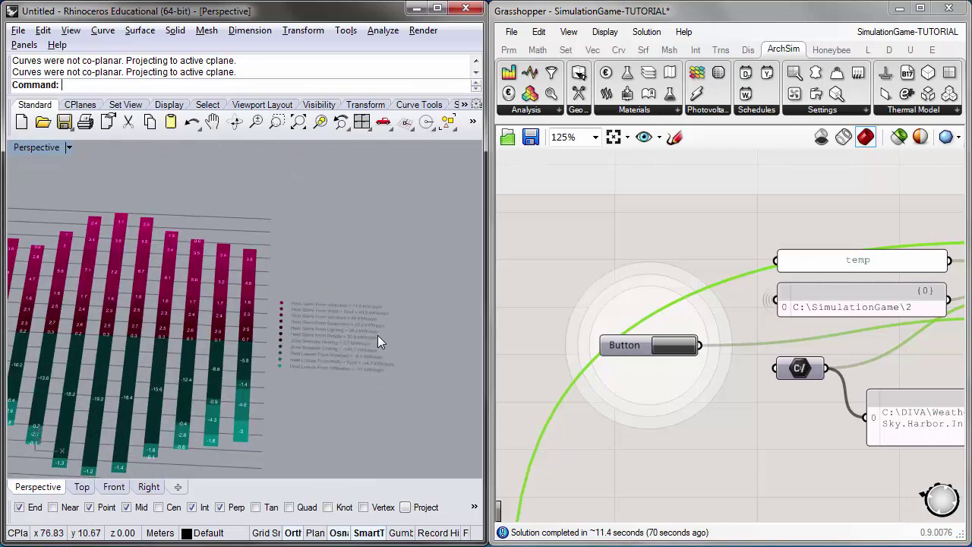
{"action": "scroll", "coordinate": [354, 357], "scroll_direction": "up", "scroll_amount": 4}
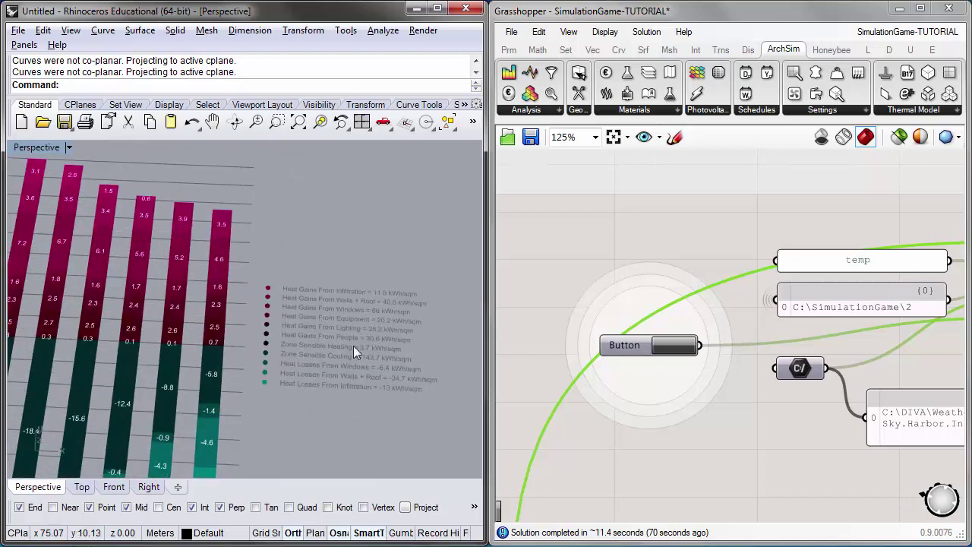
{"action": "scroll", "coordinate": [360, 313], "scroll_direction": "up", "scroll_amount": 2}
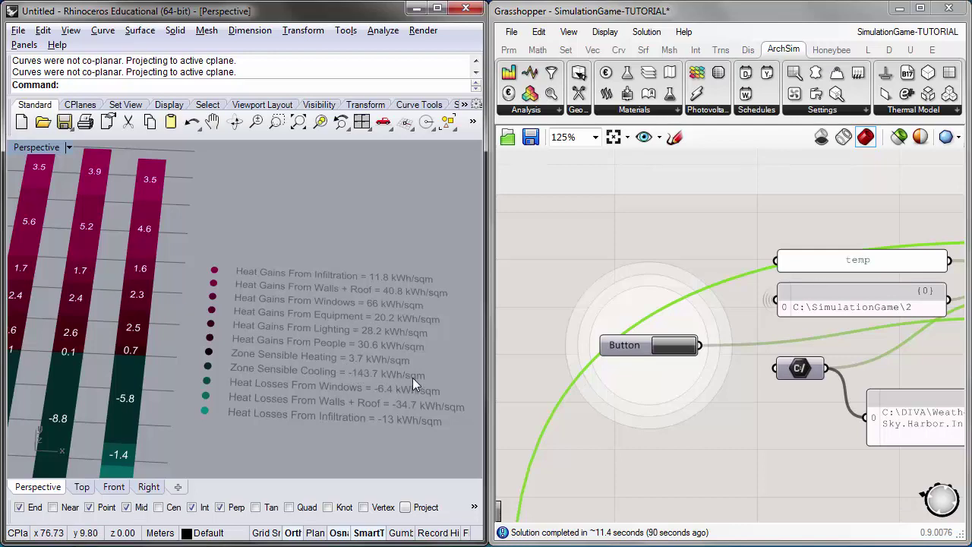
{"action": "scroll", "coordinate": [412, 378], "scroll_direction": "down", "scroll_amount": 6}
{"action": "scroll", "coordinate": [413, 377], "scroll_direction": "down", "scroll_amount": 5}
Step: Inspect the building's facades beside the result charts and review the options chosen under Envelope Settings and System Settings
{"action": "right_click_drag", "start_coordinate": [408, 362], "coordinate": [275, 336]}
{"action": "scroll", "coordinate": [341, 378], "scroll_direction": "up", "scroll_amount": 5}
{"action": "mouse_move", "coordinate": [340, 372]}
{"action": "right_mouse_down"}
{"action": "mouse_move", "coordinate": [292, 379]}
{"action": "mouse_move", "coordinate": [332, 372]}
{"action": "right_mouse_up"}
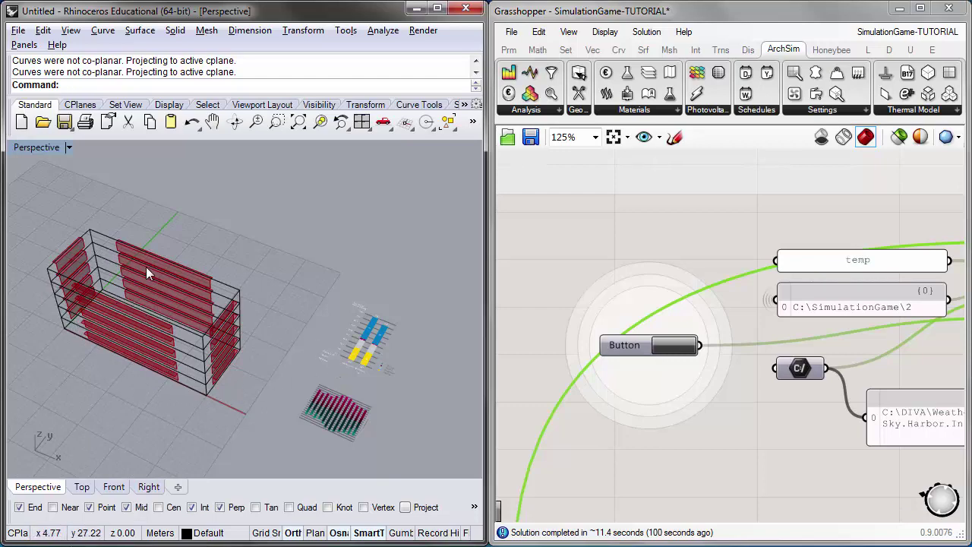
{"action": "right_click_drag", "start_coordinate": [83, 279], "coordinate": [149, 340]}
{"action": "scroll", "coordinate": [804, 324], "scroll_direction": "down", "scroll_amount": 5}
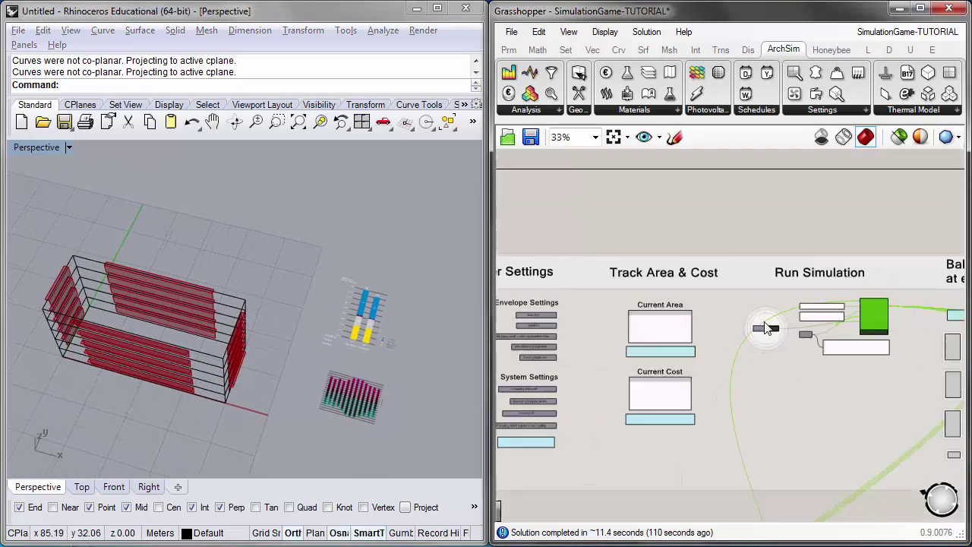
{"action": "scroll", "coordinate": [781, 324], "scroll_direction": "up", "scroll_amount": 3}
{"action": "right_click_drag", "start_coordinate": [622, 317], "coordinate": [644, 246]}
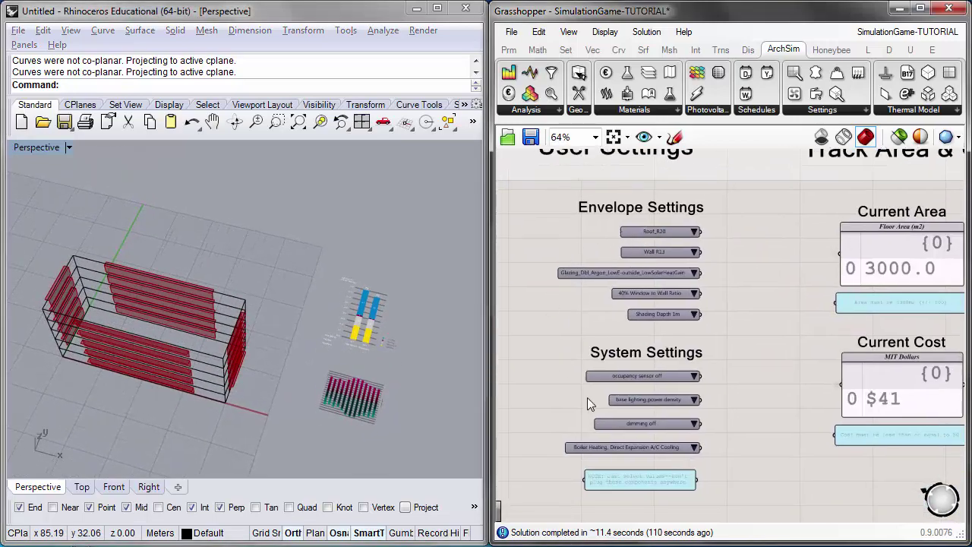
{"action": "scroll", "coordinate": [634, 407], "scroll_direction": "up", "scroll_amount": 1}
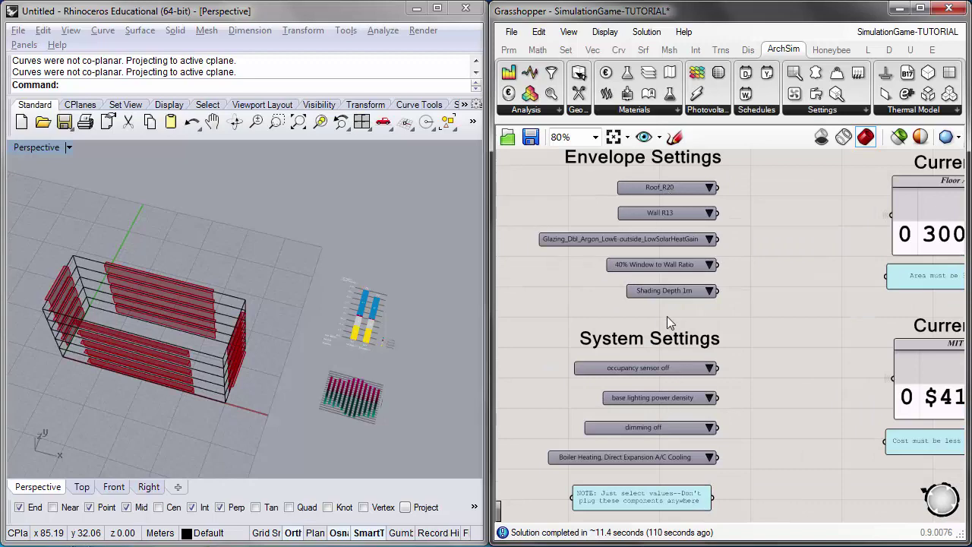
Step: Review the result charts beside the building and find the baking instruction in the Bake results at end of game section
{"action": "scroll", "coordinate": [396, 305], "scroll_direction": "up", "scroll_amount": 4}
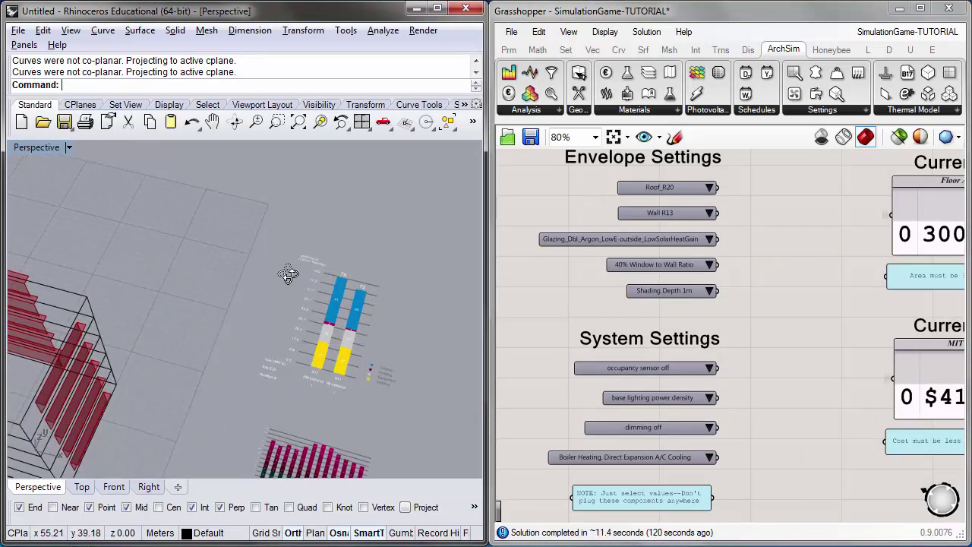
{"action": "right_click_drag", "start_coordinate": [353, 271], "coordinate": [307, 272]}
{"action": "scroll", "coordinate": [326, 281], "scroll_direction": "down", "scroll_amount": 3}
{"action": "right_click_drag", "start_coordinate": [351, 304], "coordinate": [470, 281]}
{"action": "scroll", "coordinate": [596, 269], "scroll_direction": "down", "scroll_amount": 3}
{"action": "right_click_drag", "start_coordinate": [601, 271], "coordinate": [425, 277]}
{"action": "right_click_drag", "start_coordinate": [742, 290], "coordinate": [544, 308]}
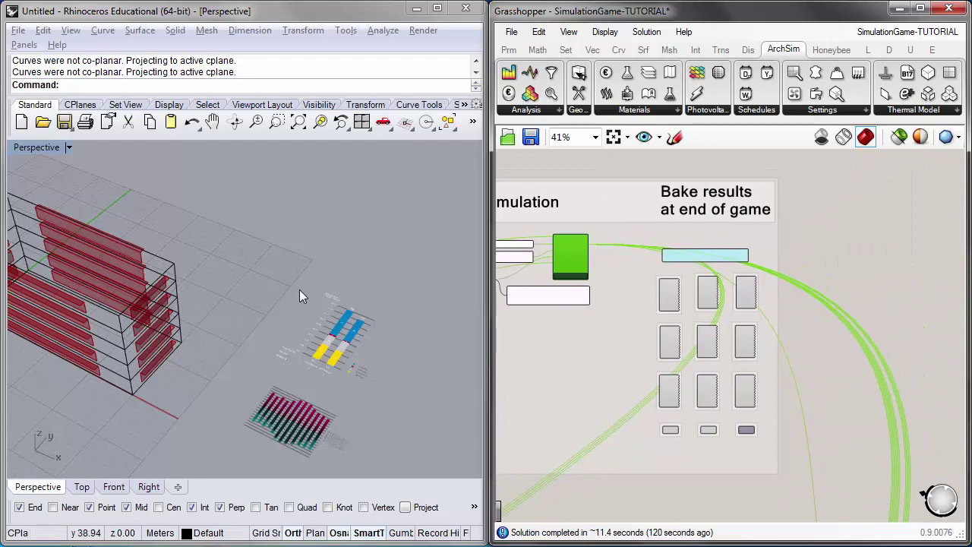
{"action": "scroll", "coordinate": [702, 269], "scroll_direction": "up", "scroll_amount": 1}
{"action": "scroll", "coordinate": [702, 269], "scroll_direction": "up", "scroll_amount": 2}
{"action": "right_click_drag", "start_coordinate": [634, 164], "coordinate": [608, 228]}
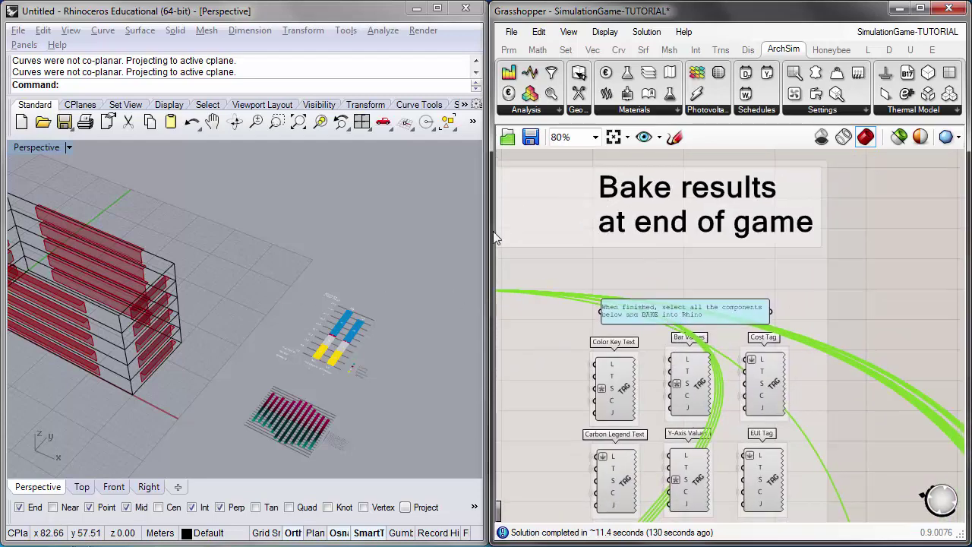
Step: Examine the carbon intensity chart alongside the tag components that generate it, such as Color Key Text
{"action": "right_click_drag", "start_coordinate": [384, 325], "coordinate": [359, 361]}
{"action": "scroll", "coordinate": [335, 276], "scroll_direction": "up", "scroll_amount": 4}
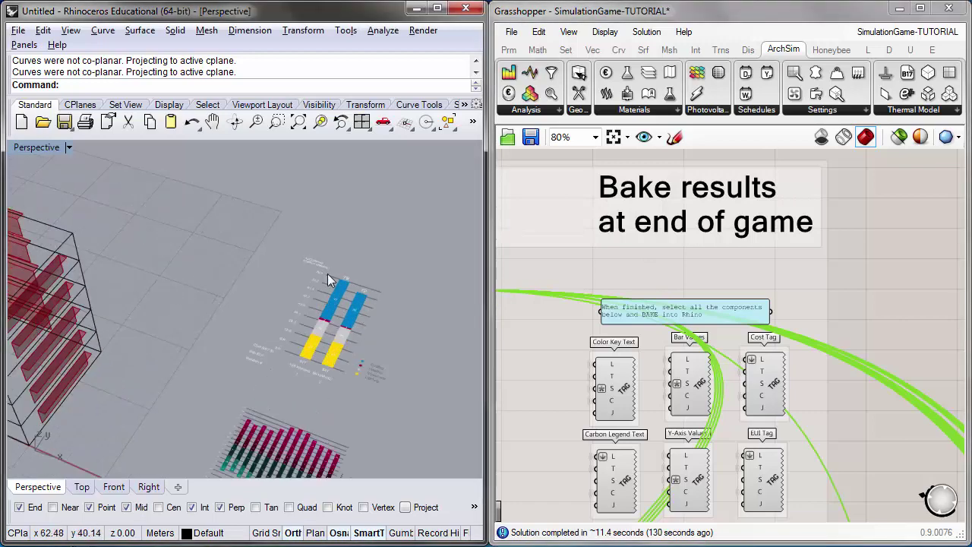
{"action": "right_click_drag", "start_coordinate": [271, 293], "coordinate": [281, 318], "text": "shift"}
{"action": "right_click_drag", "start_coordinate": [751, 362], "coordinate": [782, 253]}
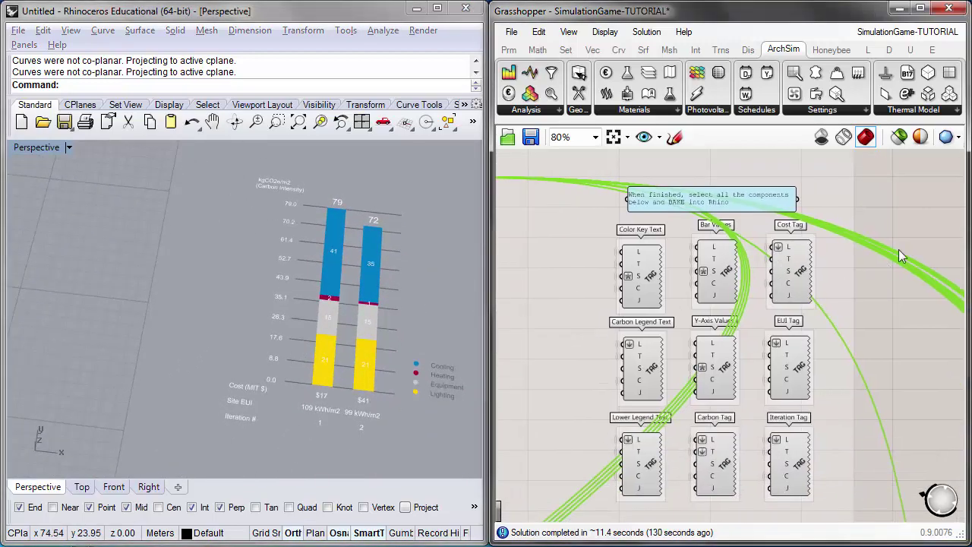
{"action": "scroll", "coordinate": [647, 248], "scroll_direction": "down", "scroll_amount": 2}
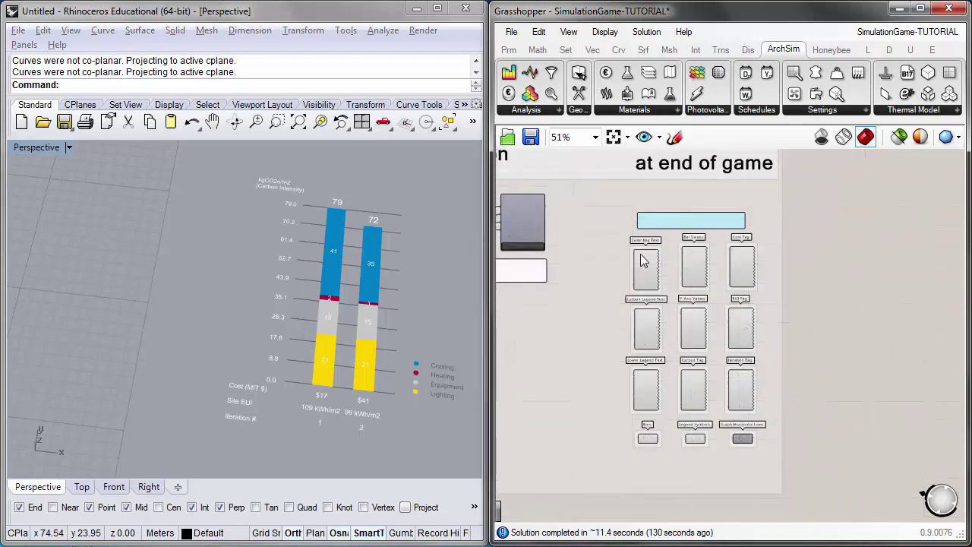
{"action": "scroll", "coordinate": [735, 264], "scroll_direction": "up", "scroll_amount": 2}
{"action": "left_click", "coordinate": [591, 260]}
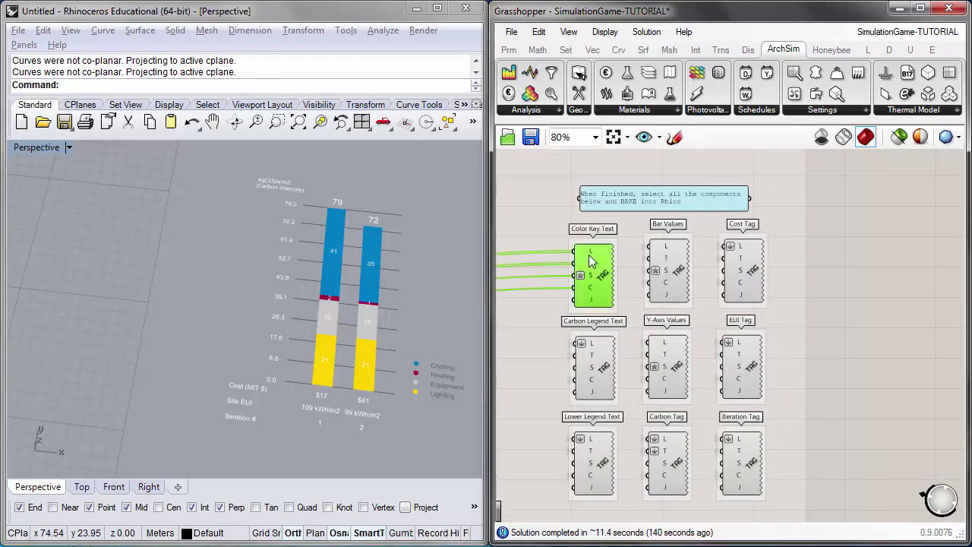
{"action": "left_click", "coordinate": [868, 267]}
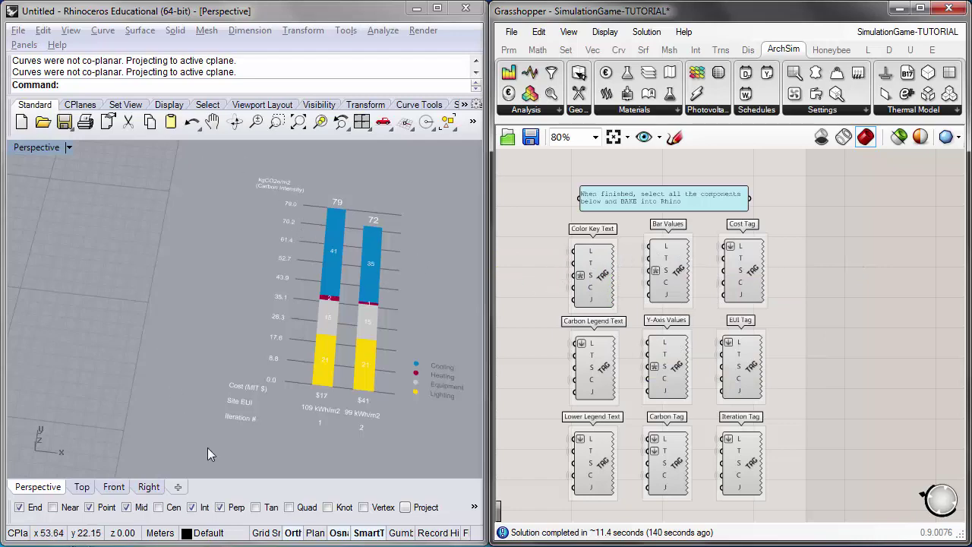
Step: Try to window-select the carbon intensity chart in the Perspective viewport
{"action": "scroll", "coordinate": [886, 359], "scroll_direction": "down", "scroll_amount": 3}
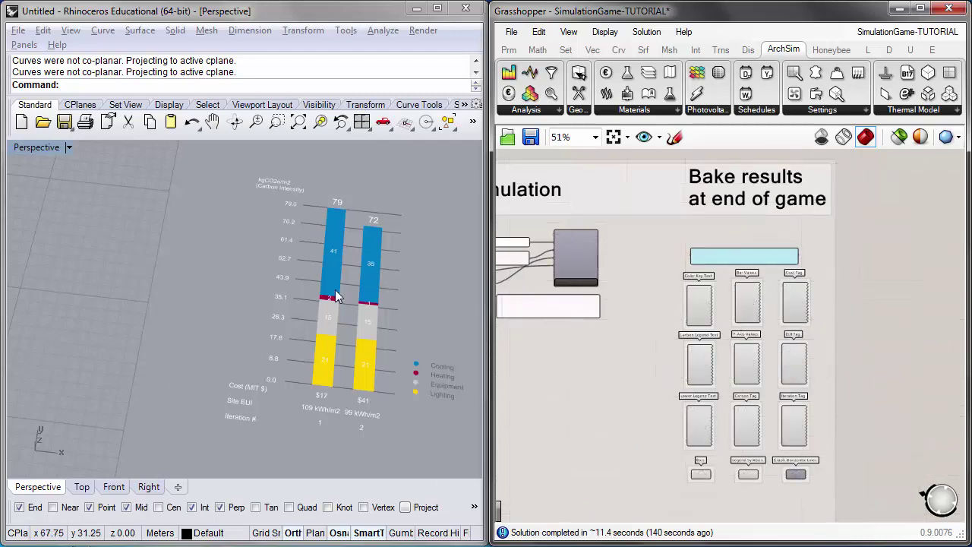
{"action": "right_click_drag", "start_coordinate": [331, 244], "coordinate": [314, 217]}
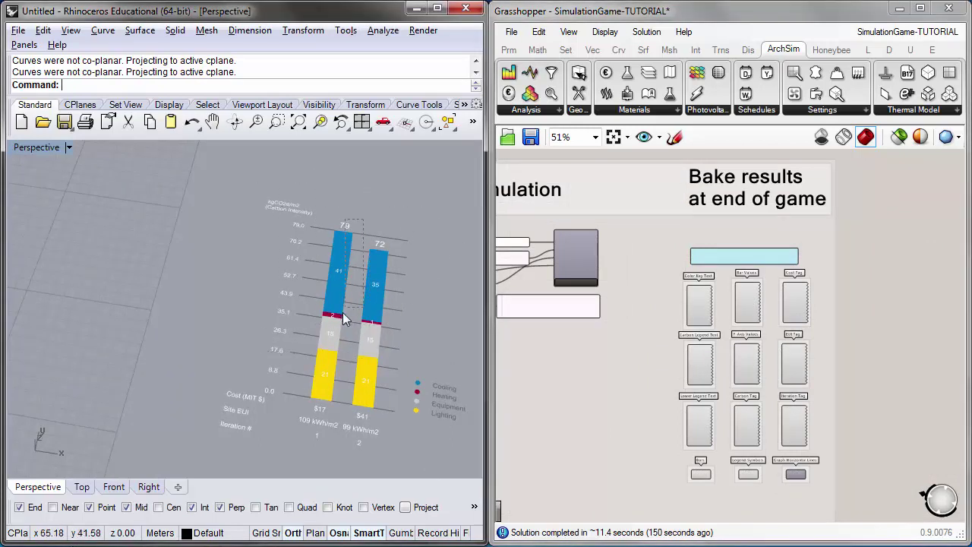
{"action": "right_click_drag", "start_coordinate": [385, 315], "coordinate": [454, 435]}
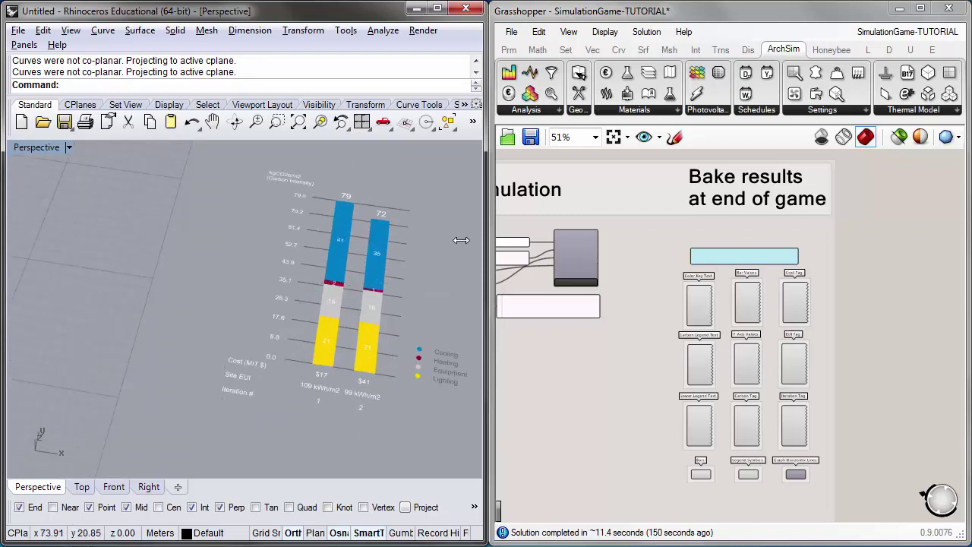
{"action": "left_click_drag", "start_coordinate": [414, 448], "coordinate": [310, 330]}
{"action": "left_click_drag", "start_coordinate": [163, 301], "coordinate": [175, 307]}
Step: Bake all the tag, Bars, Legend Symbols and Graph Horizontal Lines components of the Bake results section into Rhino
{"action": "scroll", "coordinate": [762, 277], "scroll_direction": "down", "scroll_amount": 2}
{"action": "left_click_drag", "start_coordinate": [688, 172], "coordinate": [883, 492]}
{"action": "scroll", "coordinate": [775, 302], "scroll_direction": "up", "scroll_amount": 3}
{"action": "scroll", "coordinate": [767, 298], "scroll_direction": "down", "scroll_amount": 2}
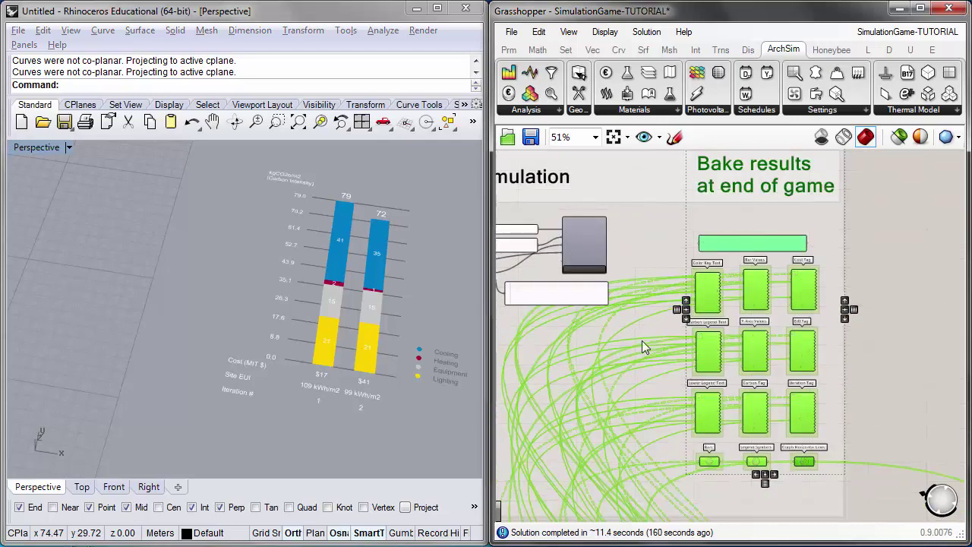
{"action": "scroll", "coordinate": [806, 472], "scroll_direction": "up", "scroll_amount": 3}
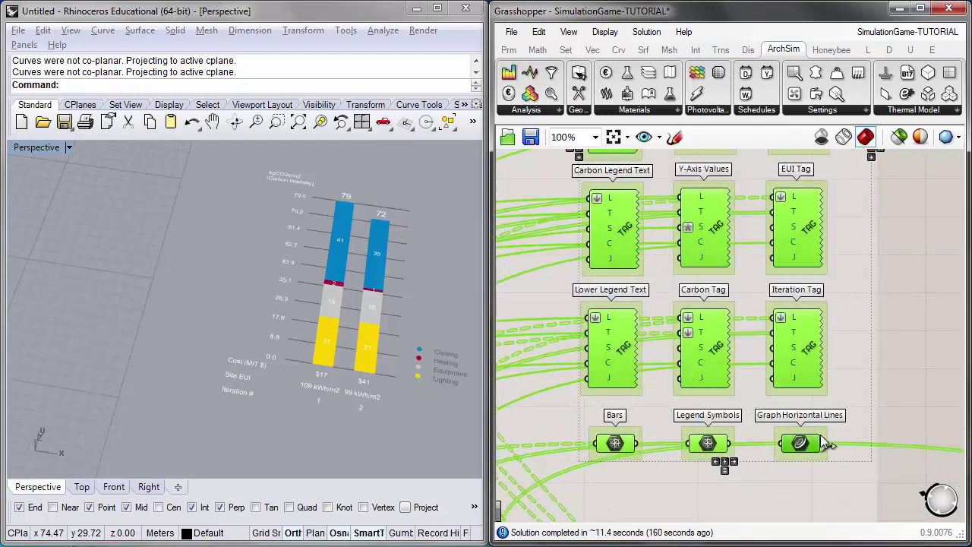
{"action": "middle_click", "coordinate": [795, 343]}
{"action": "left_click", "coordinate": [825, 369]}
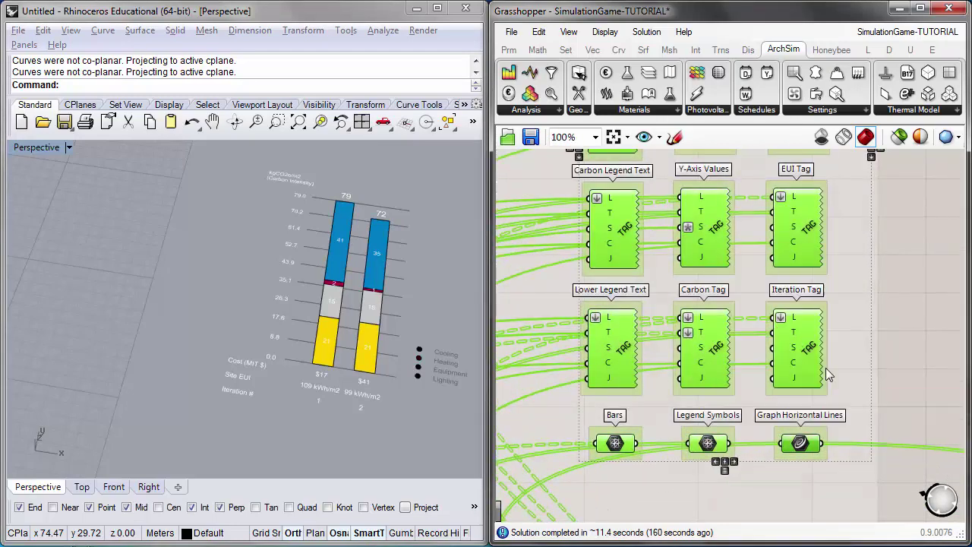
Step: View the baked chart area in the Perspective viewport and check which layer is current in the layer list
{"action": "scroll", "coordinate": [164, 256], "scroll_direction": "down", "scroll_amount": 2}
{"action": "scroll", "coordinate": [178, 259], "scroll_direction": "up", "scroll_amount": 3}
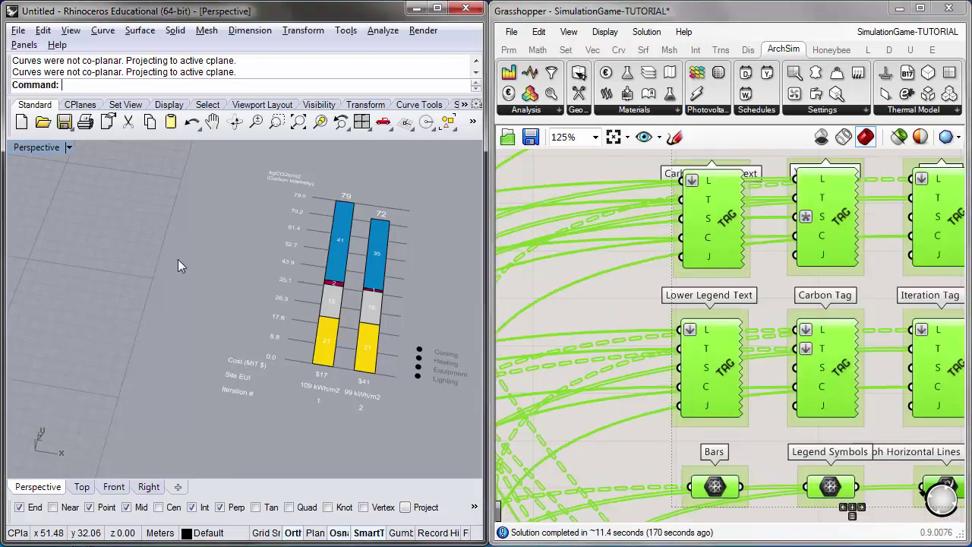
{"action": "scroll", "coordinate": [178, 258], "scroll_direction": "down", "scroll_amount": 2}
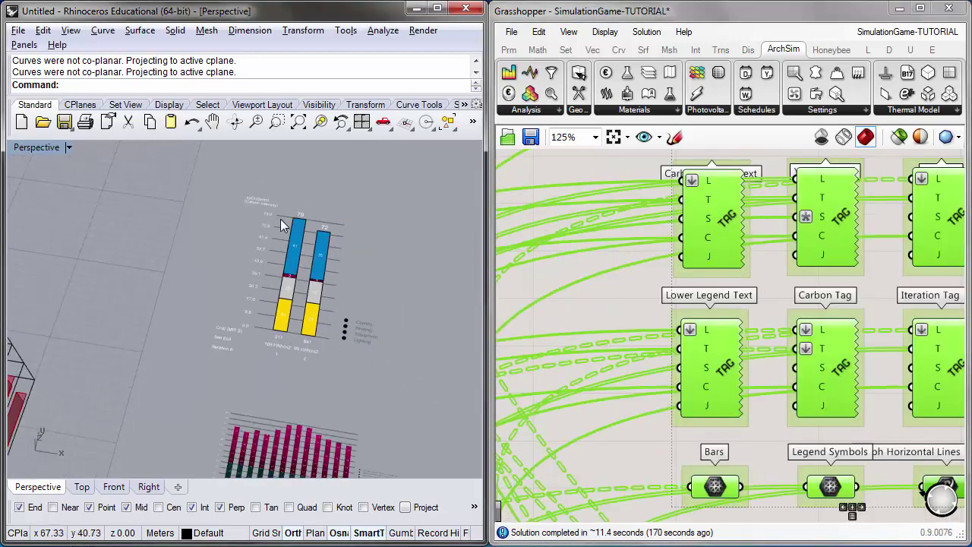
{"action": "right_click_drag", "start_coordinate": [281, 278], "coordinate": [292, 251]}
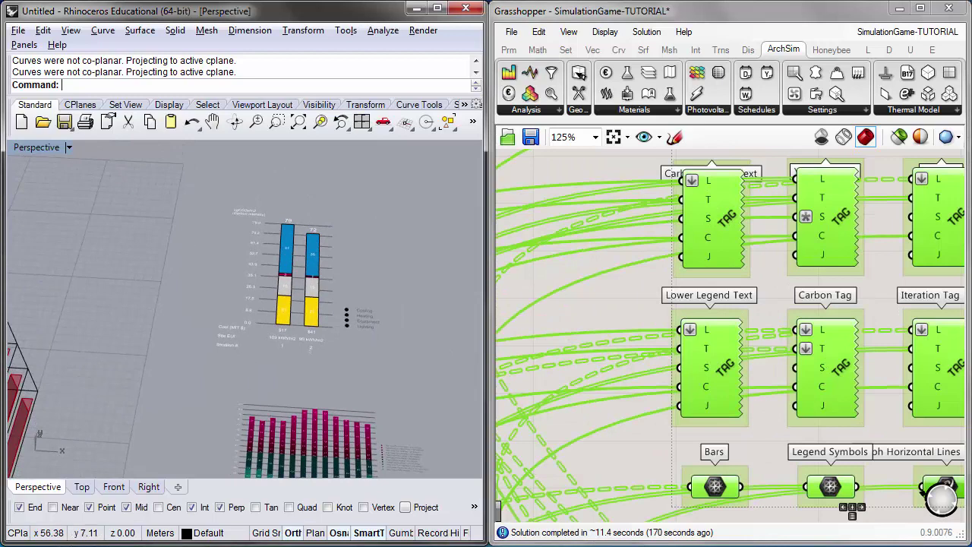
{"action": "left_click_drag", "start_coordinate": [447, 546], "coordinate": [273, 319]}
{"action": "left_click_drag", "start_coordinate": [249, 412], "coordinate": [256, 520]}
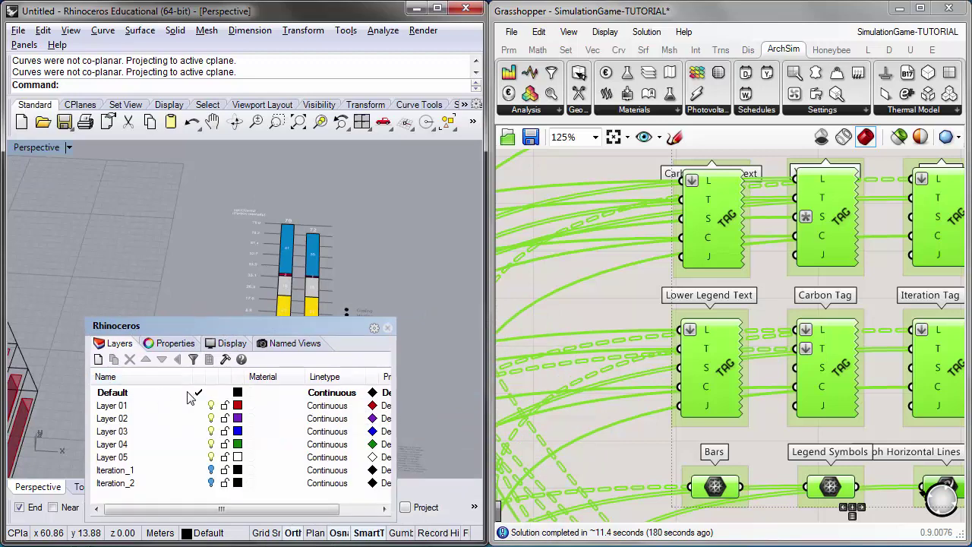
{"action": "left_click_drag", "start_coordinate": [216, 326], "coordinate": [250, 546]}
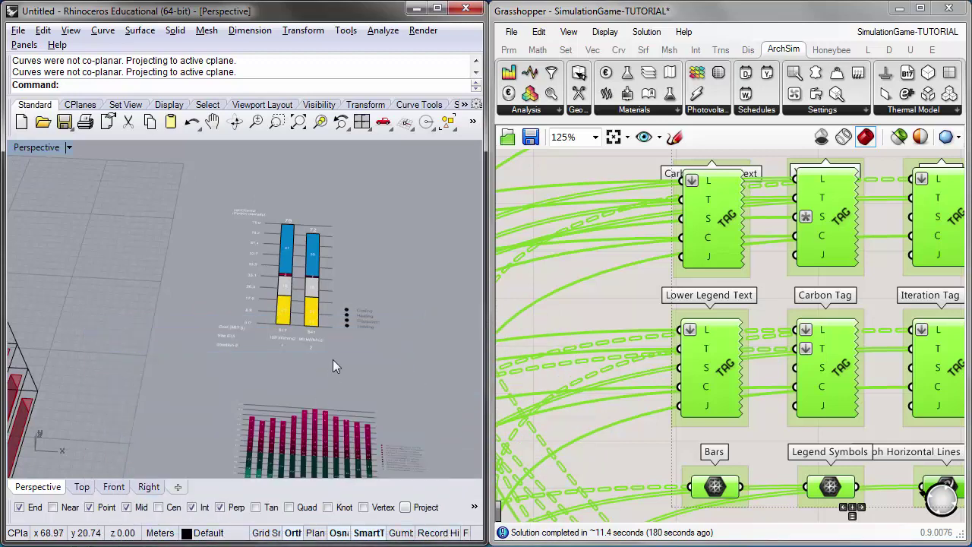
Step: Select all the baked carbon intensity chart's text, curves and meshes and move them to the empty area beyond the live chart
{"action": "scroll", "coordinate": [337, 365], "scroll_direction": "up", "scroll_amount": 3}
{"action": "right_click_drag", "start_coordinate": [308, 331], "coordinate": [223, 286], "text": "shift"}
{"action": "scroll", "coordinate": [260, 219], "scroll_direction": "down", "scroll_amount": 2}
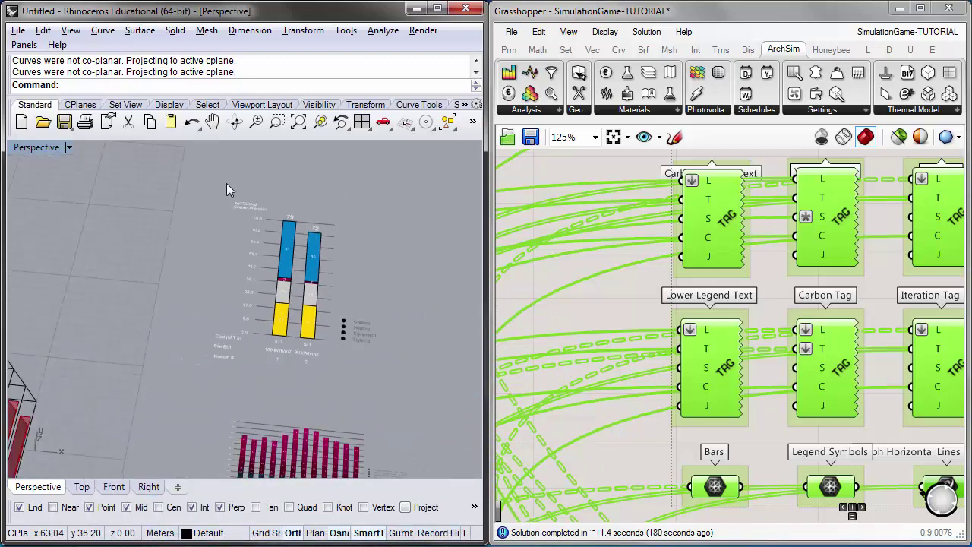
{"action": "scroll", "coordinate": [199, 183], "scroll_direction": "up", "scroll_amount": 1}
{"action": "left_click_drag", "start_coordinate": [164, 166], "coordinate": [459, 450]}
{"action": "right_click_drag", "start_coordinate": [317, 381], "coordinate": [364, 367]}
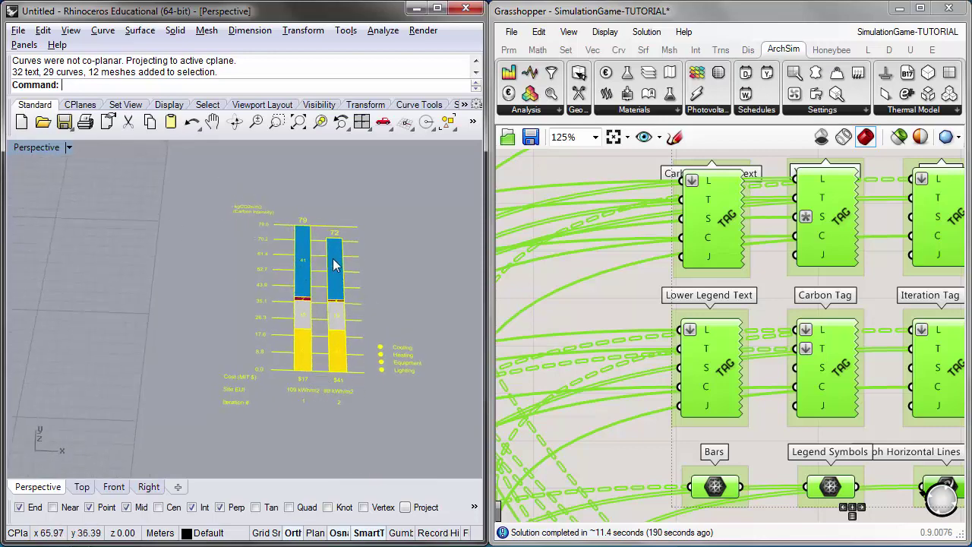
{"action": "scroll", "coordinate": [334, 264], "scroll_direction": "down", "scroll_amount": 2}
{"action": "type", "text": "m"}
{"action": "key", "text": "Return"}
{"action": "left_click", "coordinate": [278, 303]}
{"action": "right_click_drag", "start_coordinate": [248, 301], "coordinate": [243, 251]}
{"action": "left_click", "coordinate": [239, 194]}
{"action": "right_click_drag", "start_coordinate": [239, 200], "coordinate": [264, 253]}
{"action": "scroll", "coordinate": [325, 228], "scroll_direction": "up", "scroll_amount": 5}
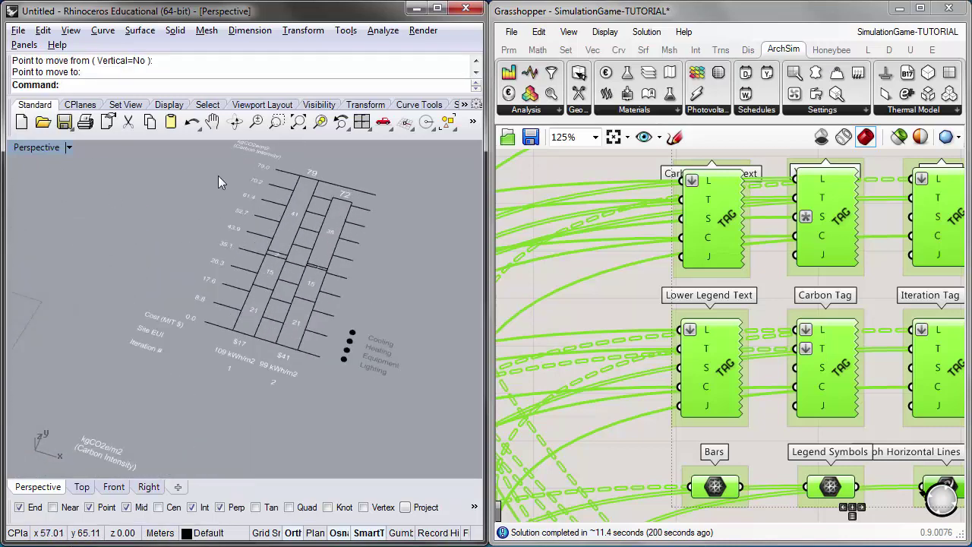
Step: Set the Perspective viewport's display mode to Shaded to view the baked chart's bar colours
{"action": "left_click", "coordinate": [63, 150]}
{"action": "left_click", "coordinate": [53, 203]}
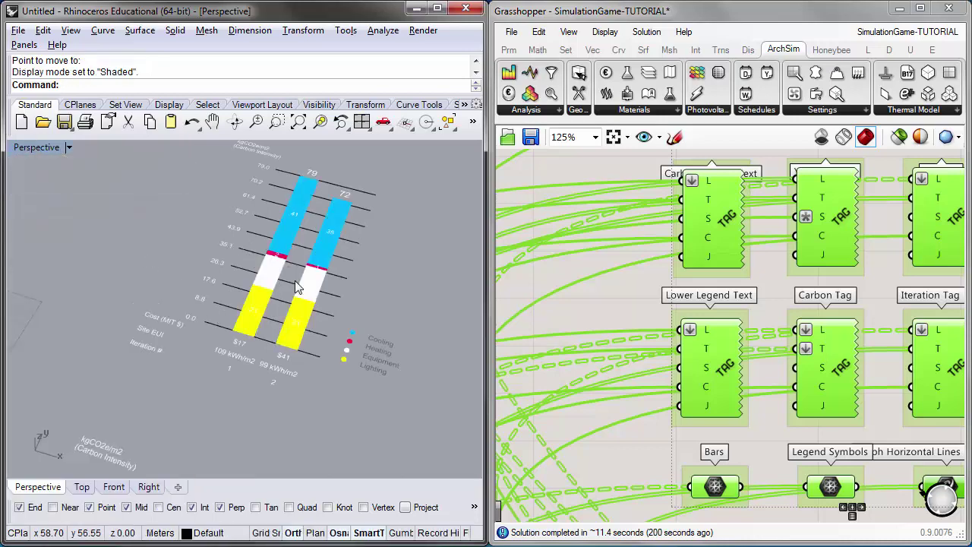
{"action": "right_click_drag", "start_coordinate": [276, 286], "coordinate": [284, 312]}
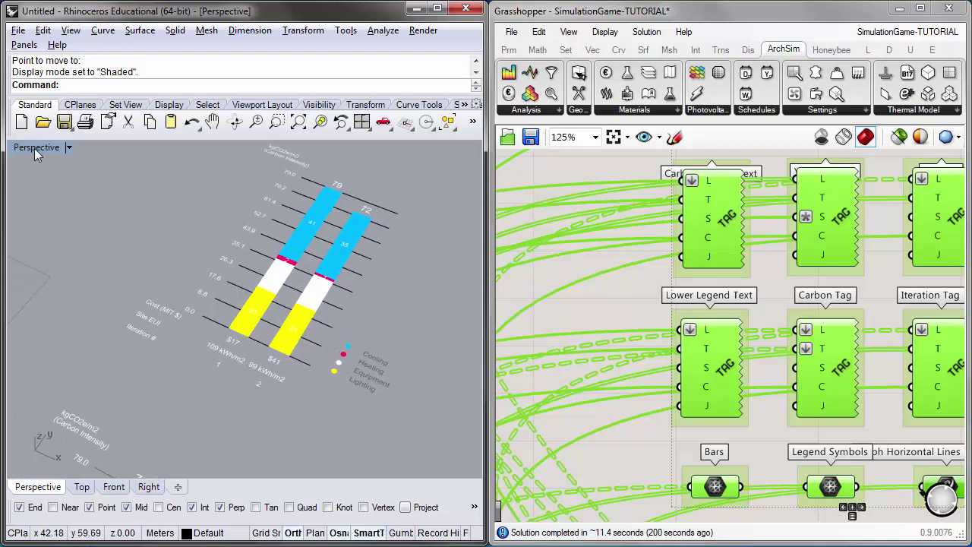
Step: Set the Perspective viewport's display mode to Ghosted and view the baked chart
{"action": "left_click", "coordinate": [68, 149]}
{"action": "left_click", "coordinate": [50, 236]}
{"action": "right_click_drag", "start_coordinate": [231, 256], "coordinate": [246, 278]}
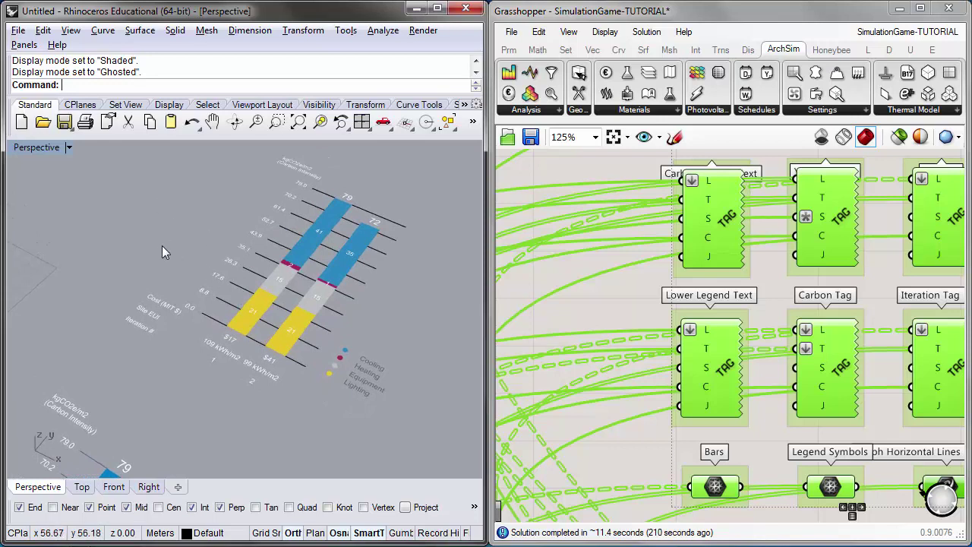
{"action": "right_click_drag", "start_coordinate": [169, 266], "coordinate": [352, 278]}
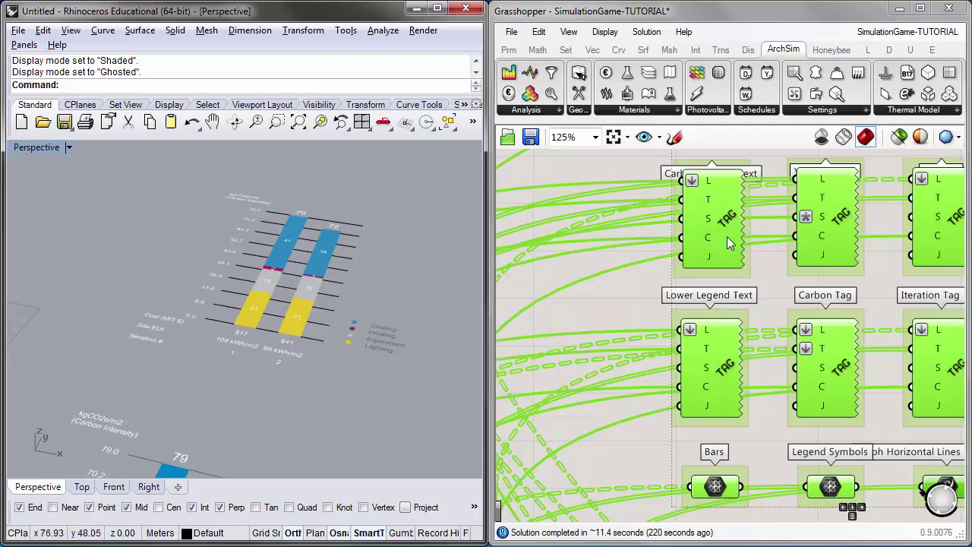
Step: Survey the building with its charts and the game dashboard from Bake results back to Geometry Inputs
{"action": "scroll", "coordinate": [658, 308], "scroll_direction": "down", "scroll_amount": 2}
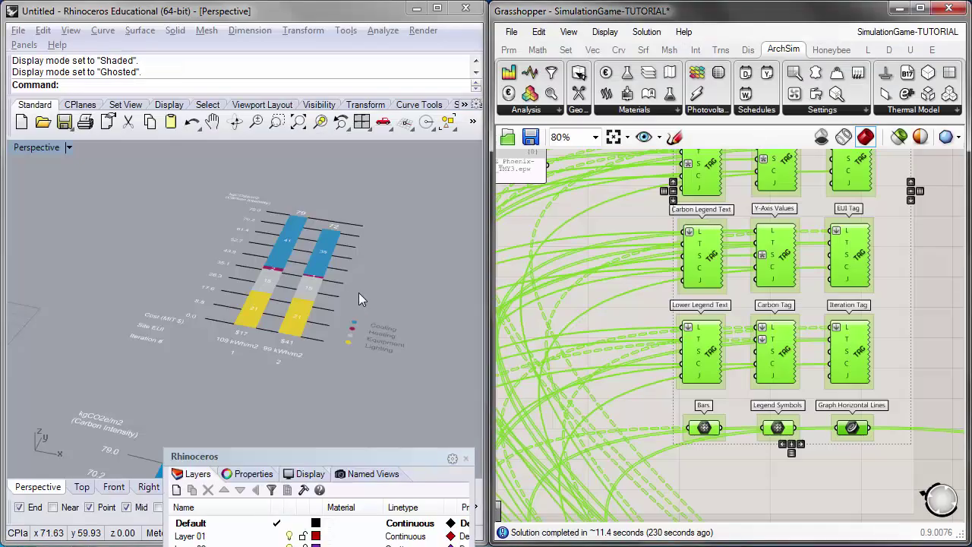
{"action": "scroll", "coordinate": [379, 288], "scroll_direction": "down", "scroll_amount": 3}
{"action": "scroll", "coordinate": [330, 297], "scroll_direction": "up", "scroll_amount": 3}
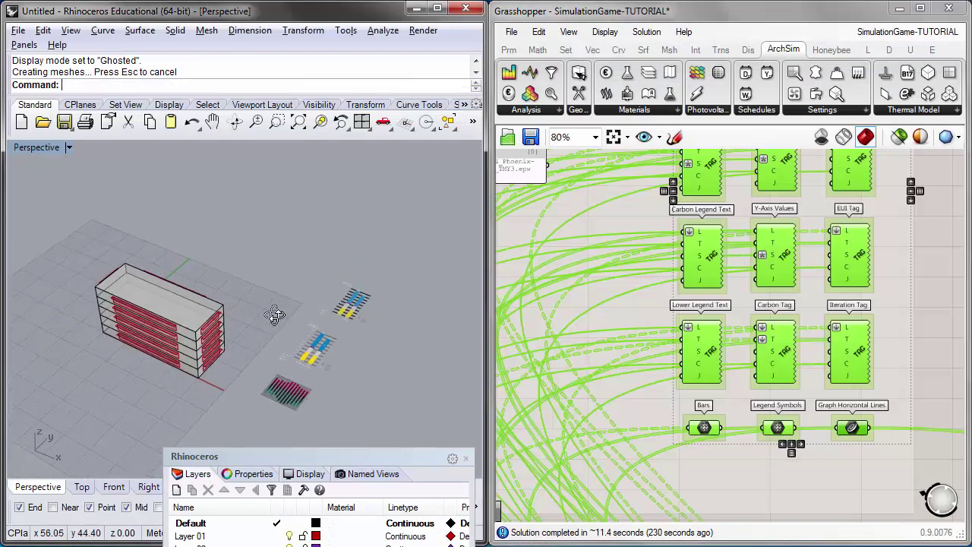
{"action": "scroll", "coordinate": [694, 322], "scroll_direction": "down", "scroll_amount": 3}
{"action": "scroll", "coordinate": [694, 318], "scroll_direction": "down", "scroll_amount": 3}
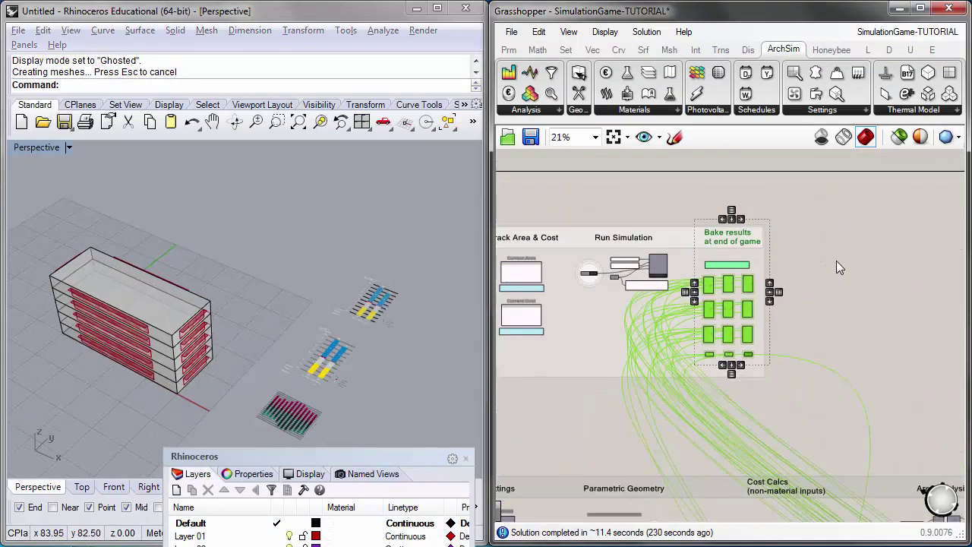
{"action": "right_click_drag", "start_coordinate": [621, 287], "coordinate": [809, 291]}
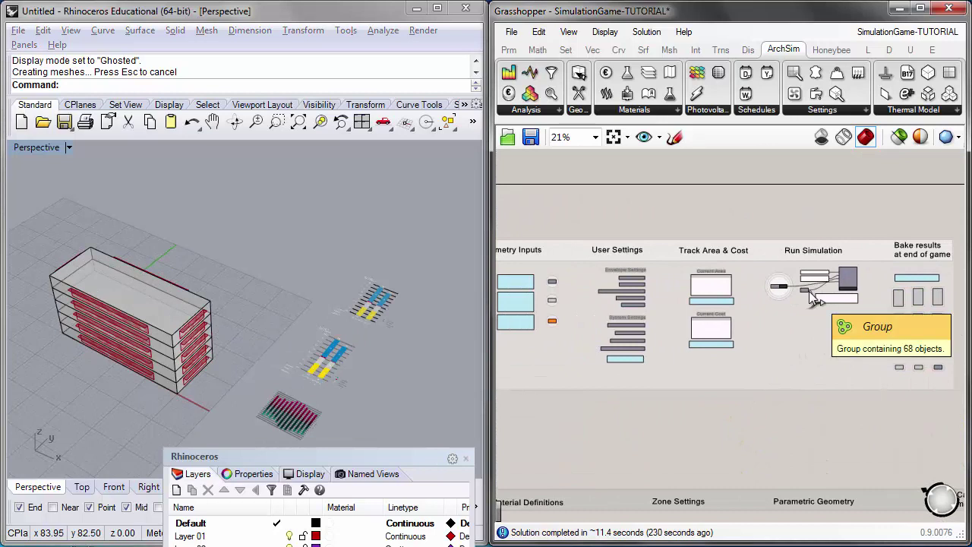
{"action": "right_click_drag", "start_coordinate": [515, 298], "coordinate": [655, 304]}
Step: Window-select the building's five floor extrusions in the Perspective viewport and clear the selection
{"action": "right_click_drag", "start_coordinate": [182, 281], "coordinate": [38, 241]}
{"action": "left_click_drag", "start_coordinate": [36, 241], "coordinate": [248, 414]}
{"action": "right_click_drag", "start_coordinate": [221, 394], "coordinate": [189, 388]}
{"action": "left_click", "coordinate": [190, 388]}
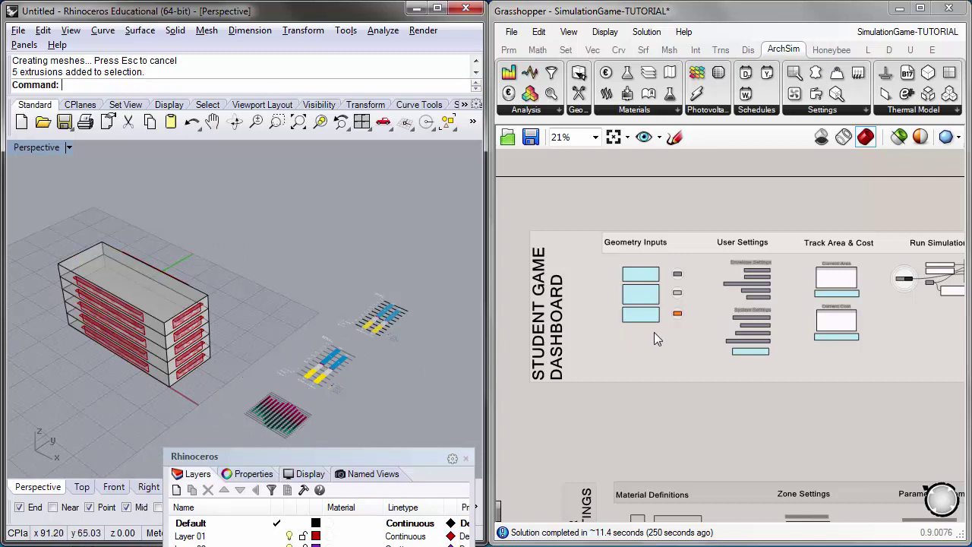
Step: Review the Envelope Settings, System Settings, Current Area and Current Cost of the dashboard alongside the building and its charts
{"action": "scroll", "coordinate": [767, 277], "scroll_direction": "up", "scroll_amount": 3}
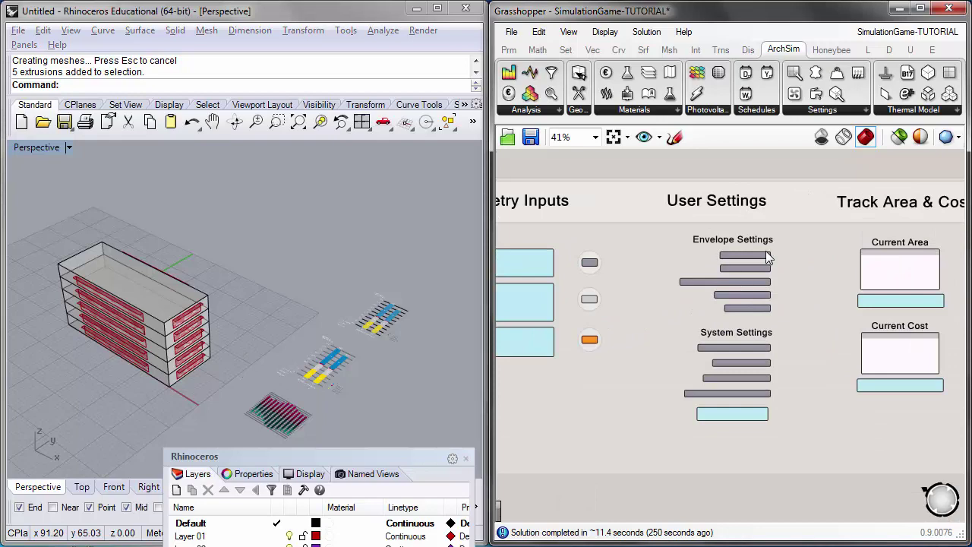
{"action": "scroll", "coordinate": [759, 254], "scroll_direction": "up", "scroll_amount": 2}
{"action": "right_click_drag", "start_coordinate": [753, 259], "coordinate": [667, 236]}
{"action": "right_click_drag", "start_coordinate": [594, 272], "coordinate": [648, 233]}
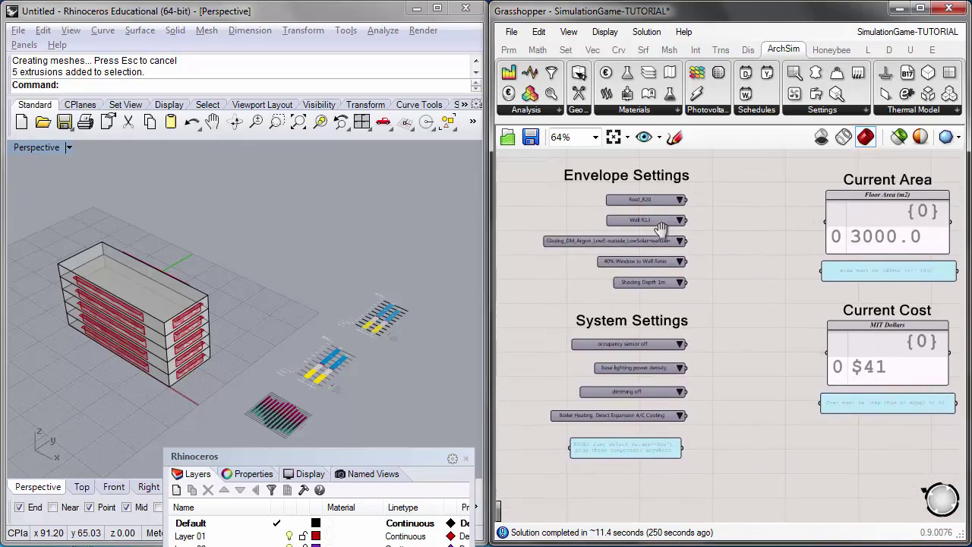
{"action": "right_click_drag", "start_coordinate": [230, 335], "coordinate": [161, 305]}
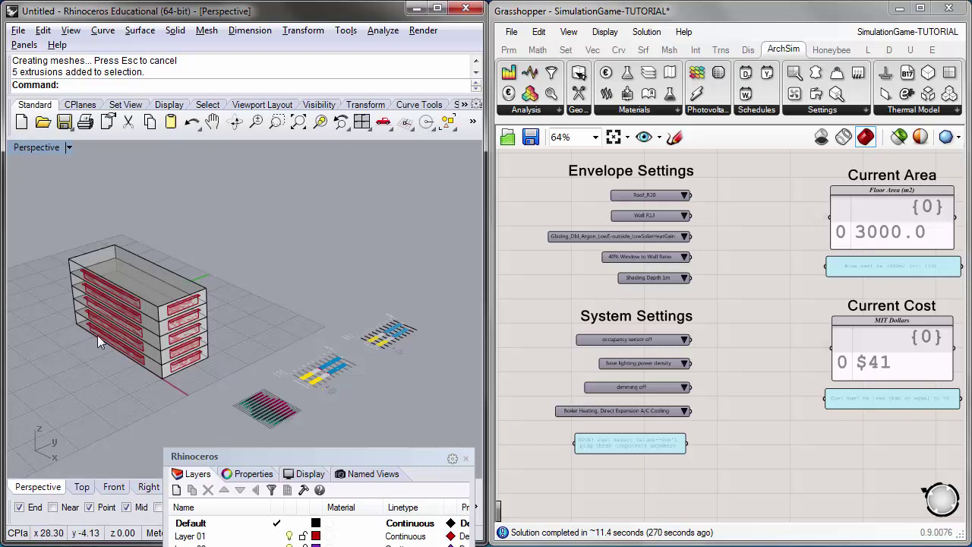
{"action": "right_click_drag", "start_coordinate": [134, 367], "coordinate": [155, 372]}
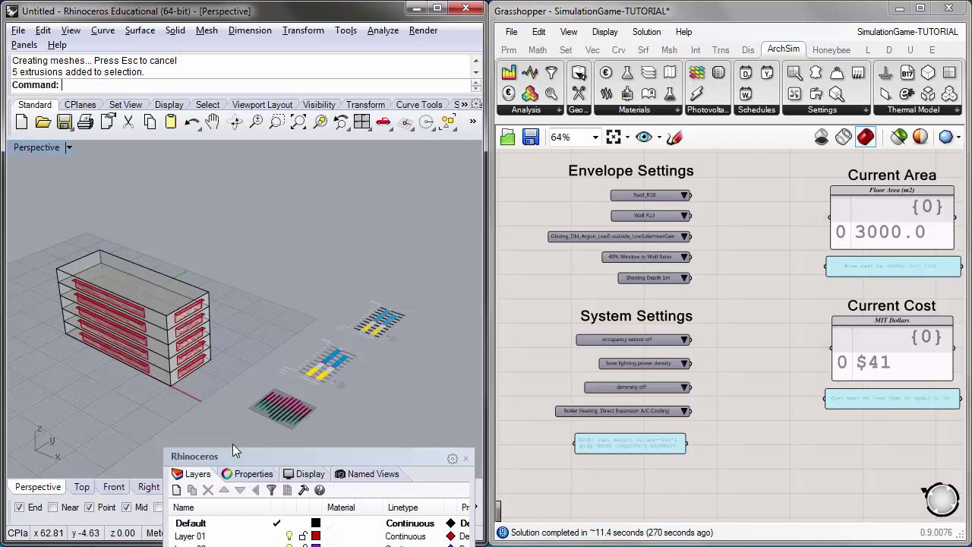
{"action": "right_click_drag", "start_coordinate": [247, 406], "coordinate": [273, 392]}
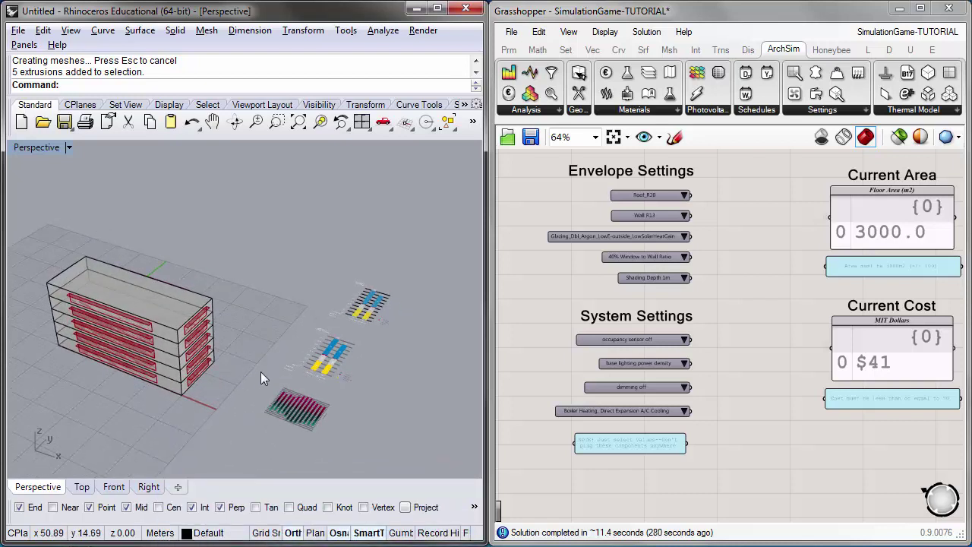